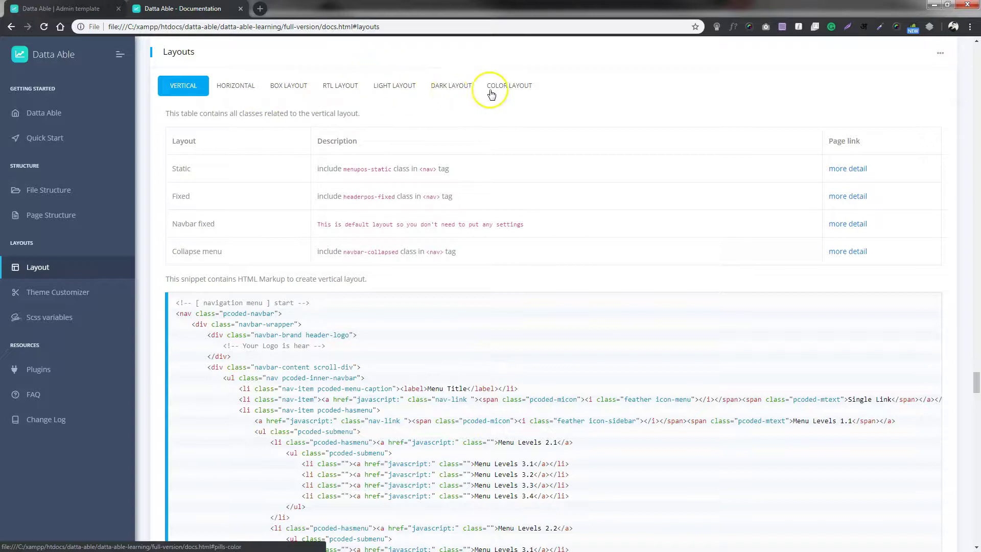
# Find the Header background section below the vertical layout markup and preview its Blue, Red, Purple, Lightblue and Dark variants
pyautogui.scroll(-2, 155, 314)
pyautogui.scroll(-8, 156, 324)
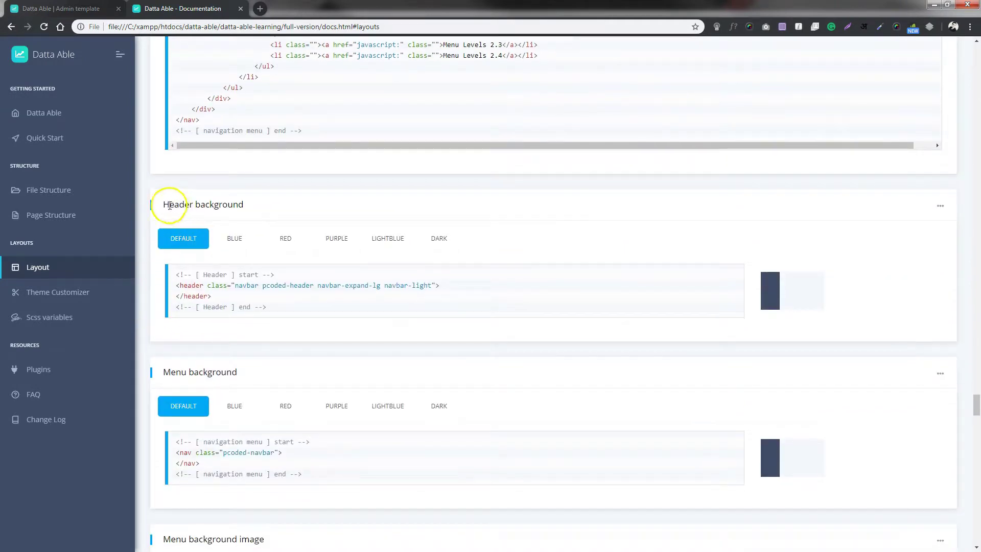
pyautogui.moveTo(171, 206); pyautogui.dragTo(245, 205)
pyautogui.click(233, 238)
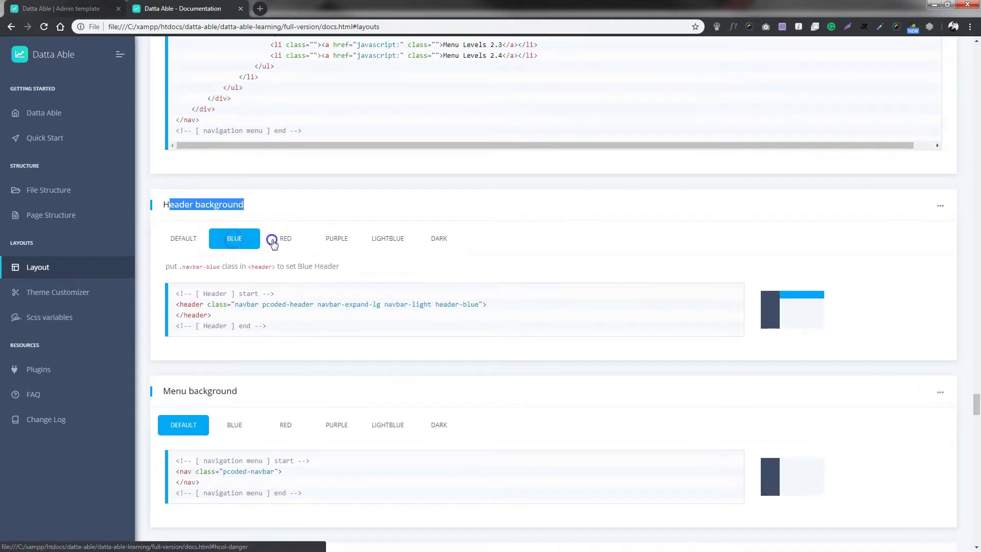
pyautogui.click(272, 242)
pyautogui.click(331, 242)
pyautogui.click(381, 242)
pyautogui.click(436, 242)
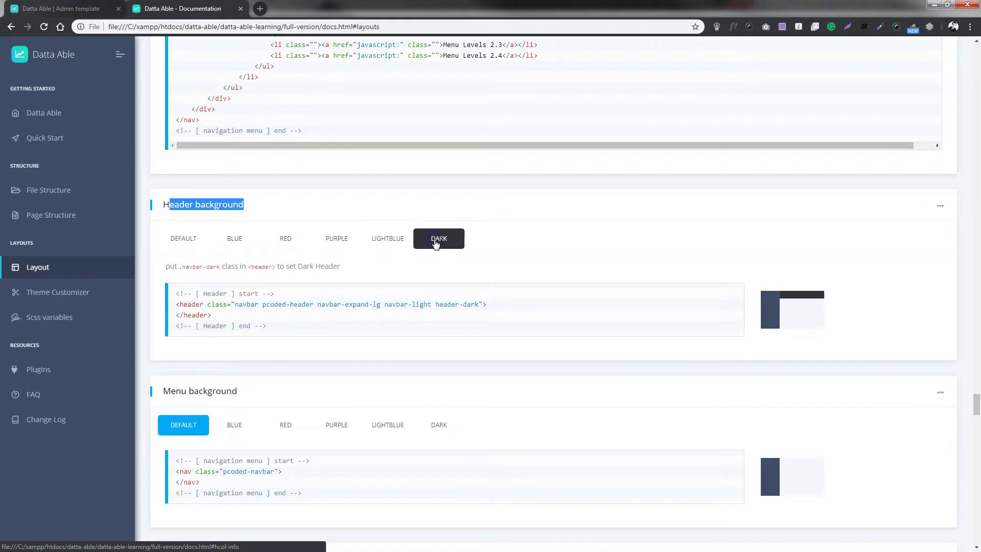
# Preview the Blue, Red, Purple, Lightblue and Dark variants in the Menu background section
pyautogui.scroll(-3, 259, 324)
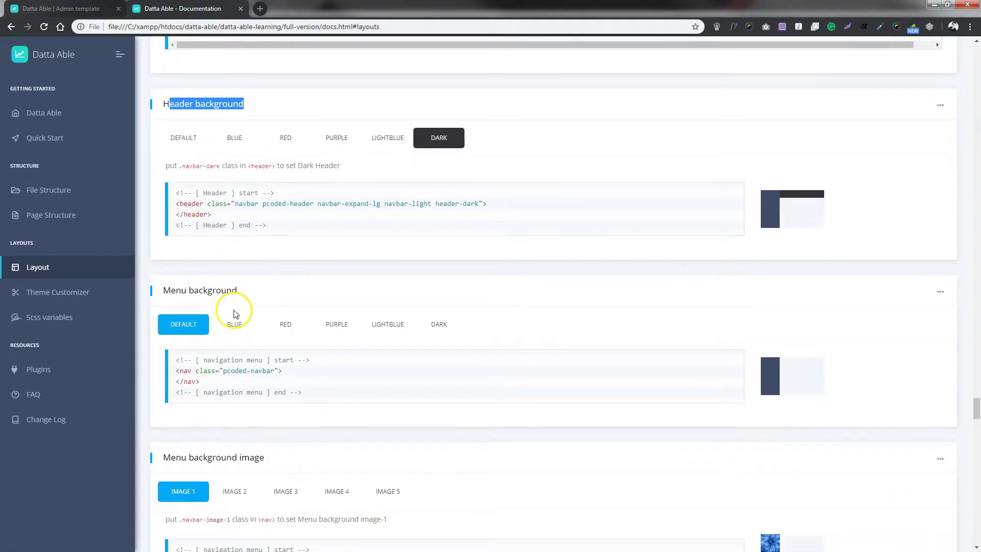
pyautogui.click(236, 264)
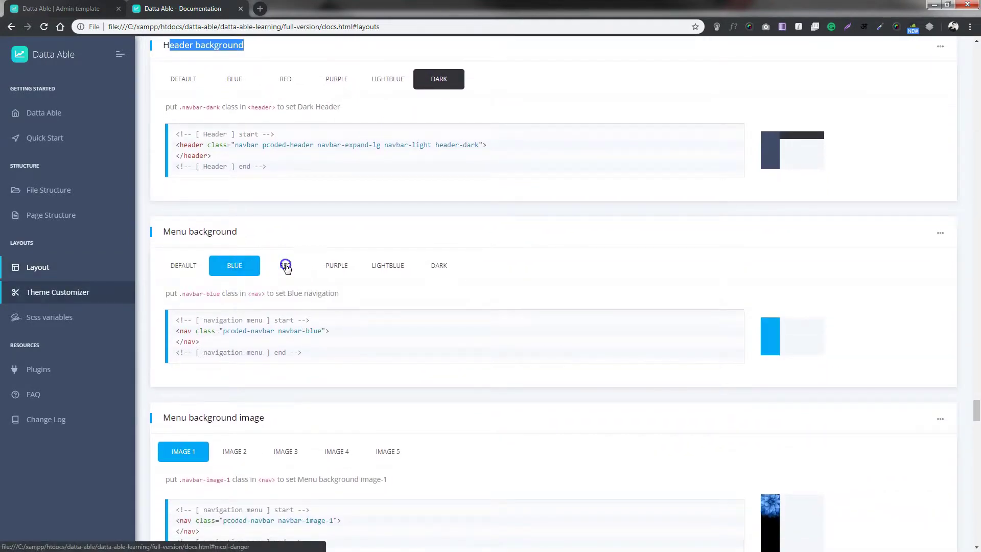
pyautogui.click(286, 267)
pyautogui.click(335, 268)
pyautogui.click(387, 265)
pyautogui.click(435, 270)
# Preview Image 2 through Image 5 in the Menu background image section
pyautogui.scroll(-4, 433, 276)
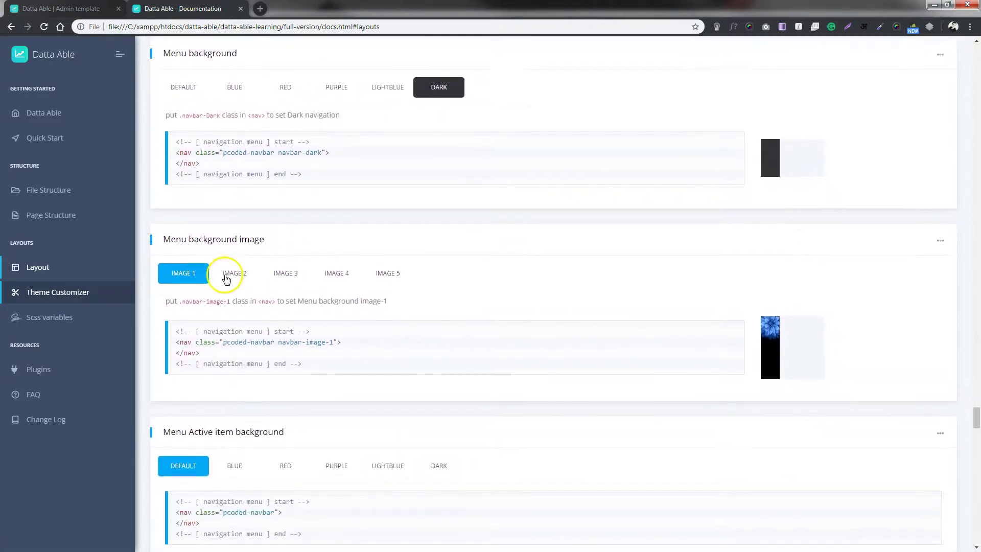
pyautogui.moveTo(186, 240); pyautogui.dragTo(275, 243)
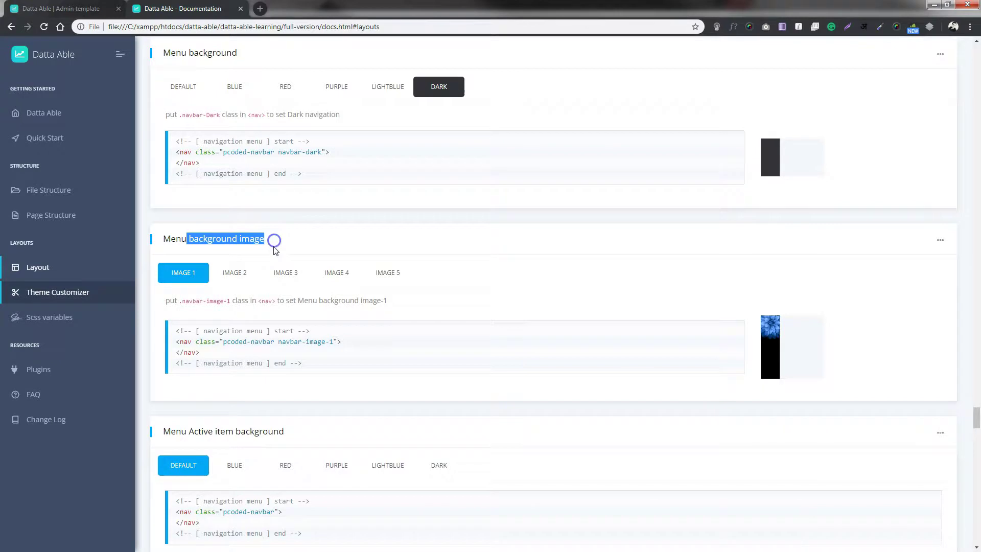
pyautogui.click(235, 275)
pyautogui.click(284, 276)
pyautogui.click(334, 273)
pyautogui.click(380, 279)
# Preview the Blue and Purple variants of the Menu Active item background and move on to the menu caption colour section
pyautogui.scroll(-4, 383, 305)
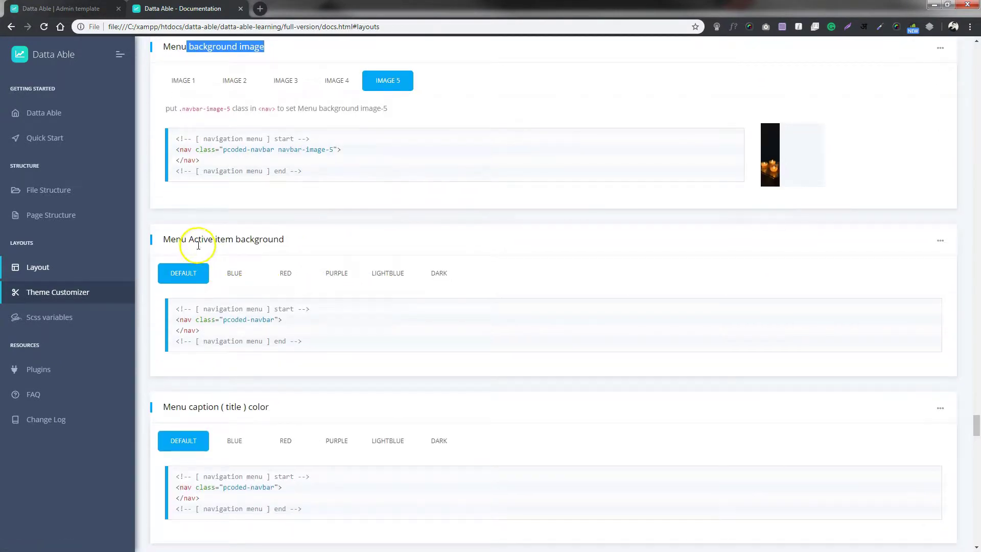
pyautogui.moveTo(171, 240); pyautogui.dragTo(279, 241)
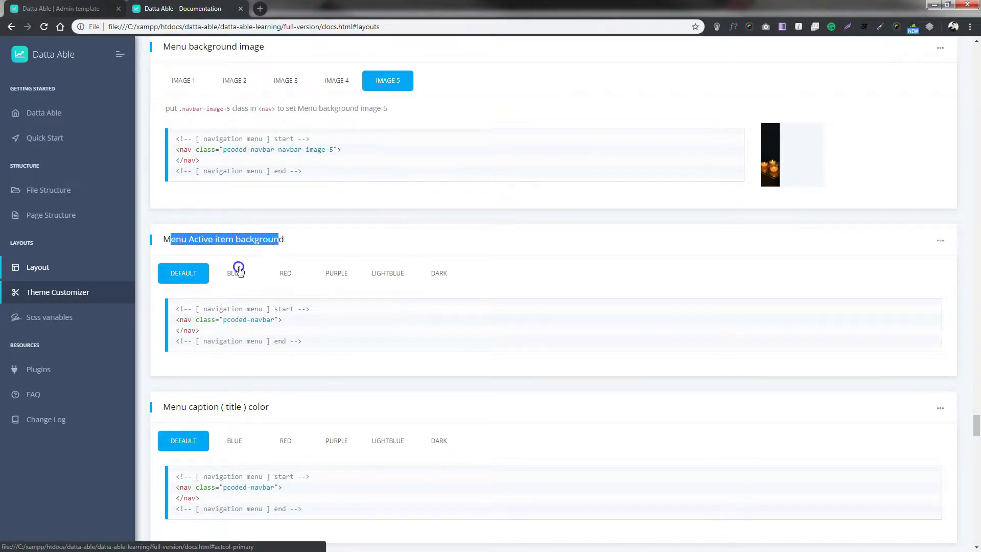
pyautogui.click(239, 270)
pyautogui.click(338, 274)
pyautogui.scroll(-4, 306, 293)
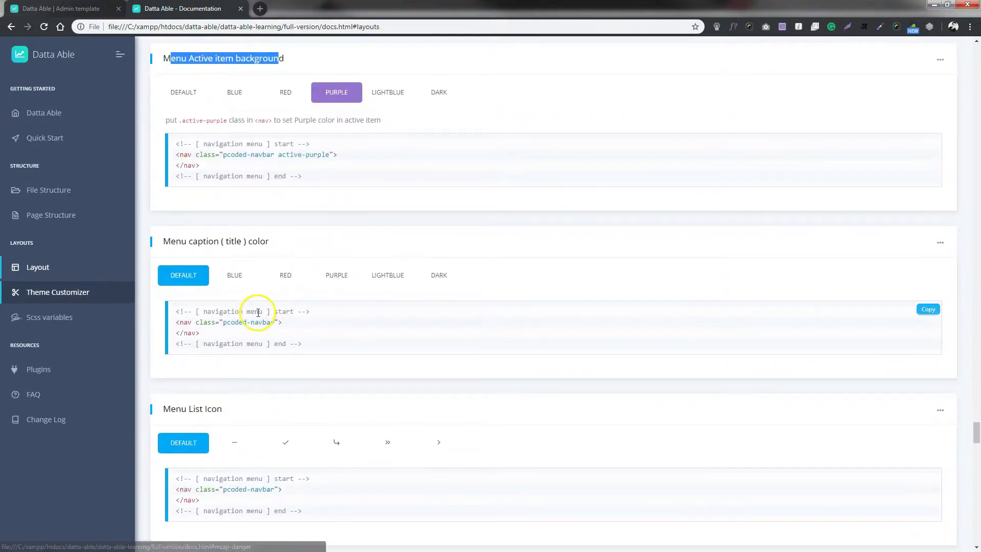
# Switch to Notepad++ and examine the navigation menu markup in quick-start.html
pyautogui.hotkey('alt', 'Tab')
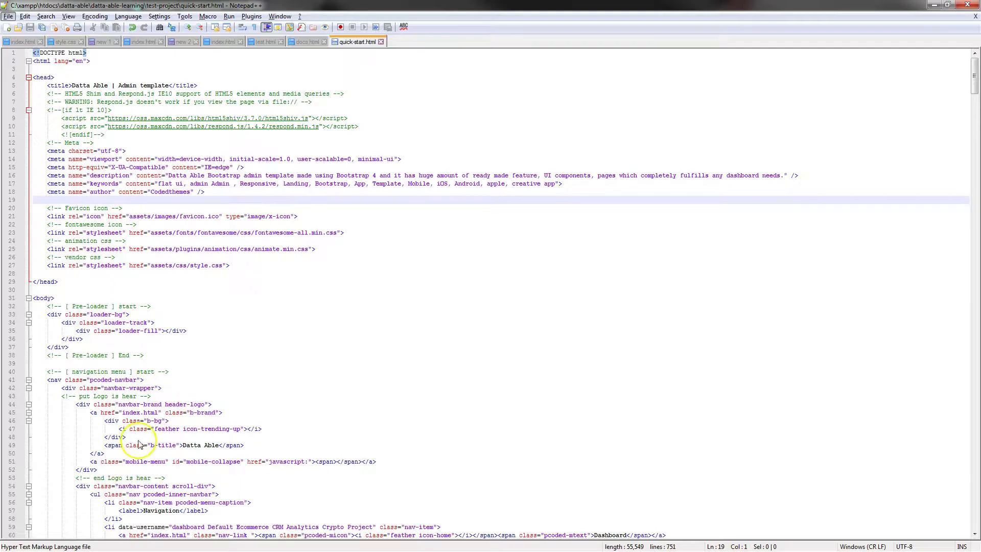
pyautogui.click(365, 333)
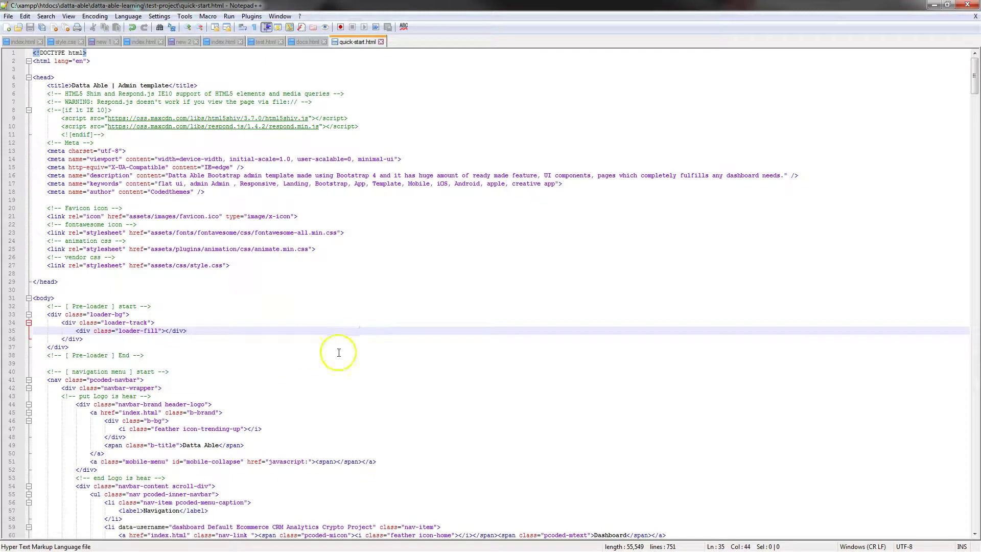
pyautogui.scroll(-1, 286, 360)
pyautogui.scroll(-3, 265, 358)
pyautogui.click(251, 306)
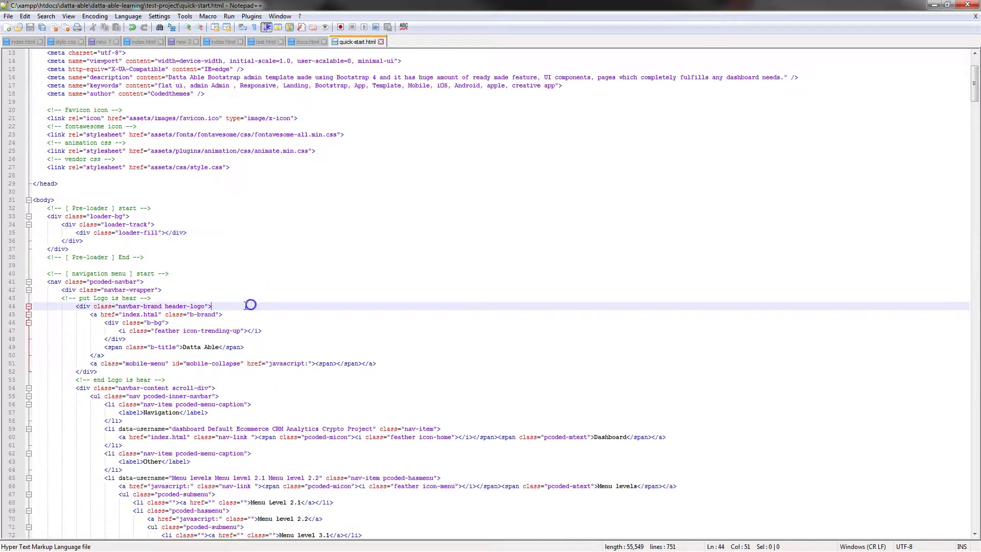
# Switch to the browser and view the quick-start.html sample page from its top
pyautogui.hotkey('alt', 'Tab')
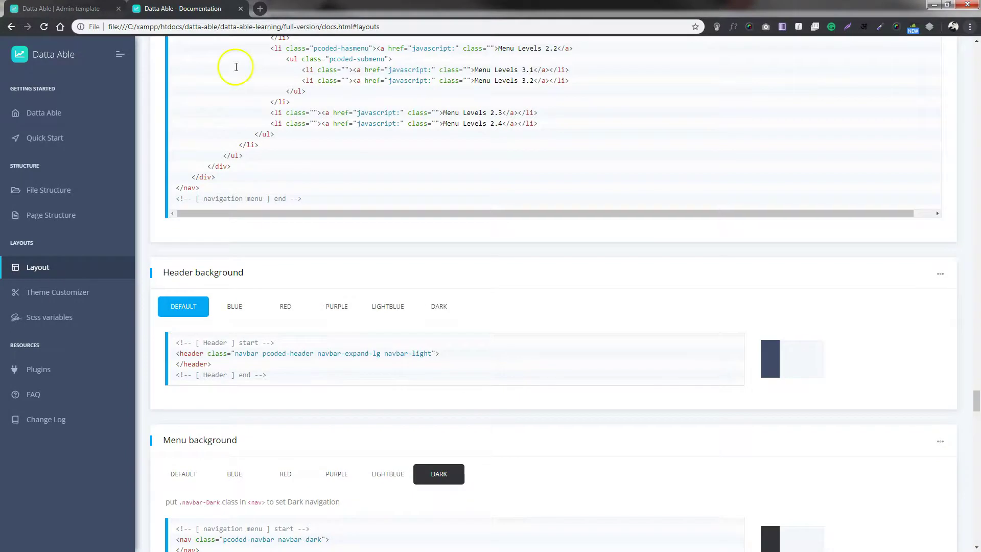
pyautogui.click(61, 9)
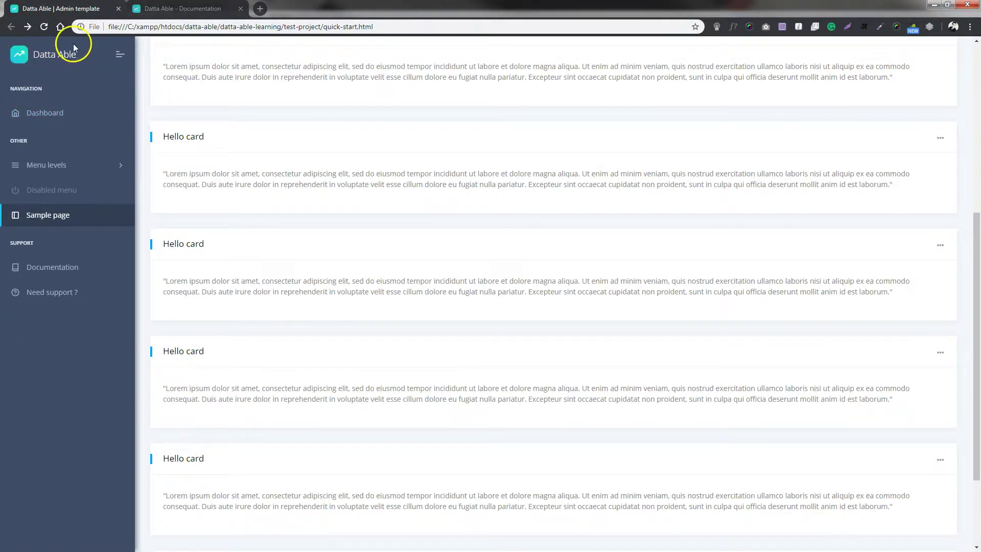
pyautogui.scroll(6, 156, 48)
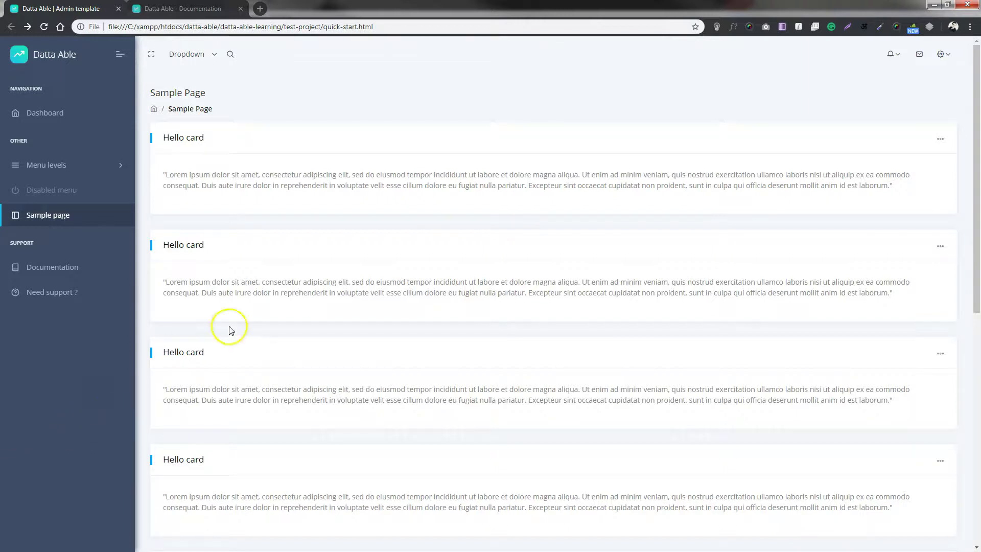
# Return to the documentation and compare the Header background snippets from Blue through Dark
pyautogui.click(205, 9)
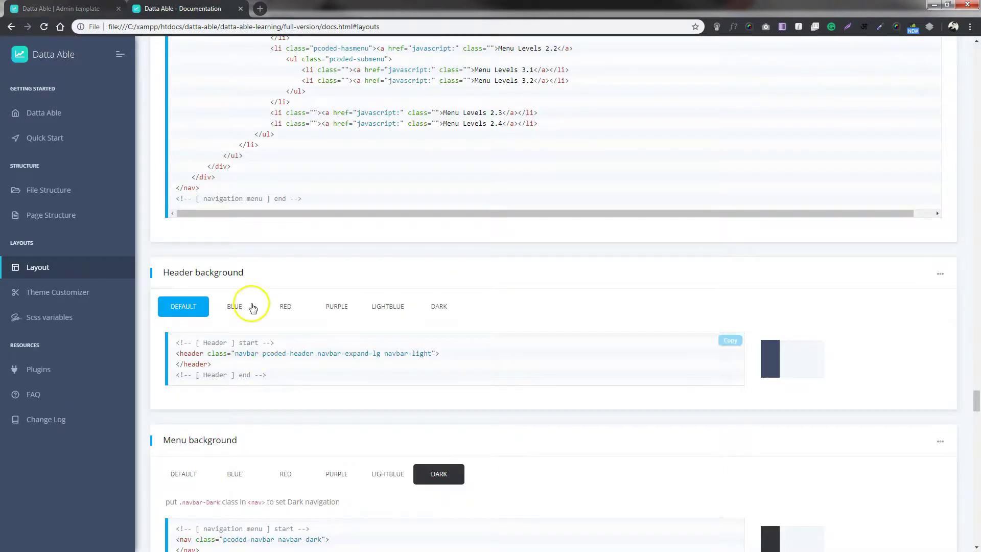
pyautogui.scroll(1, 258, 286)
pyautogui.scroll(-2, 263, 307)
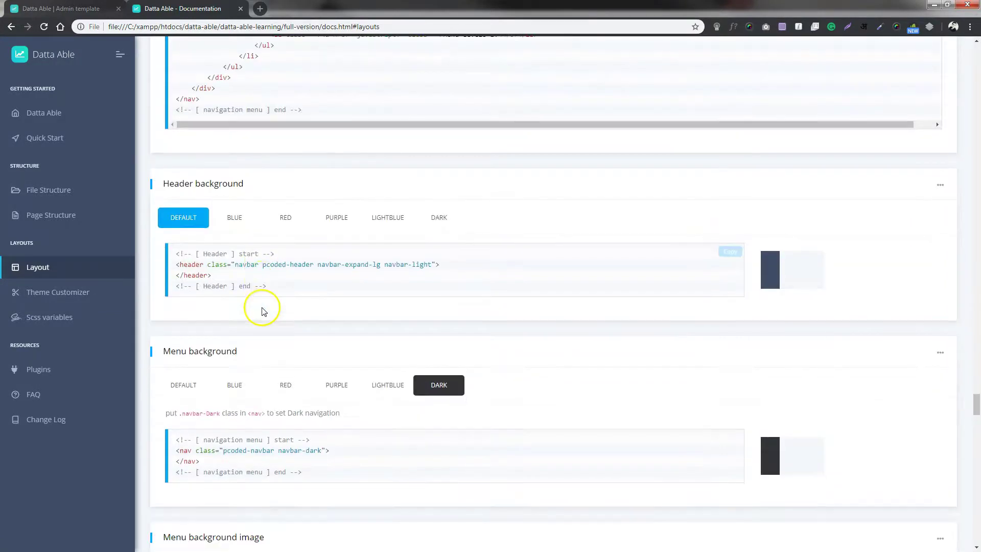
pyautogui.scroll(-1, 261, 309)
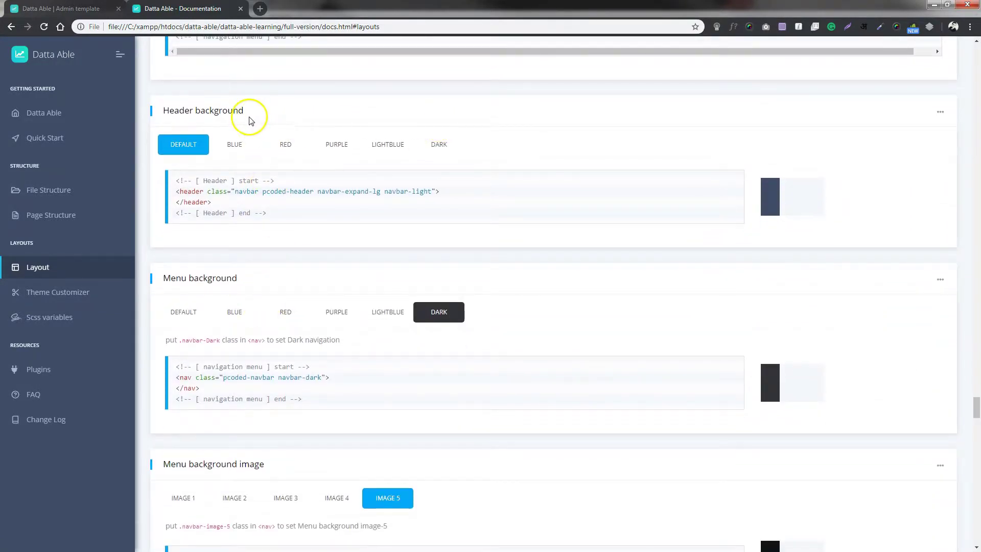
pyautogui.moveTo(251, 121); pyautogui.dragTo(180, 112)
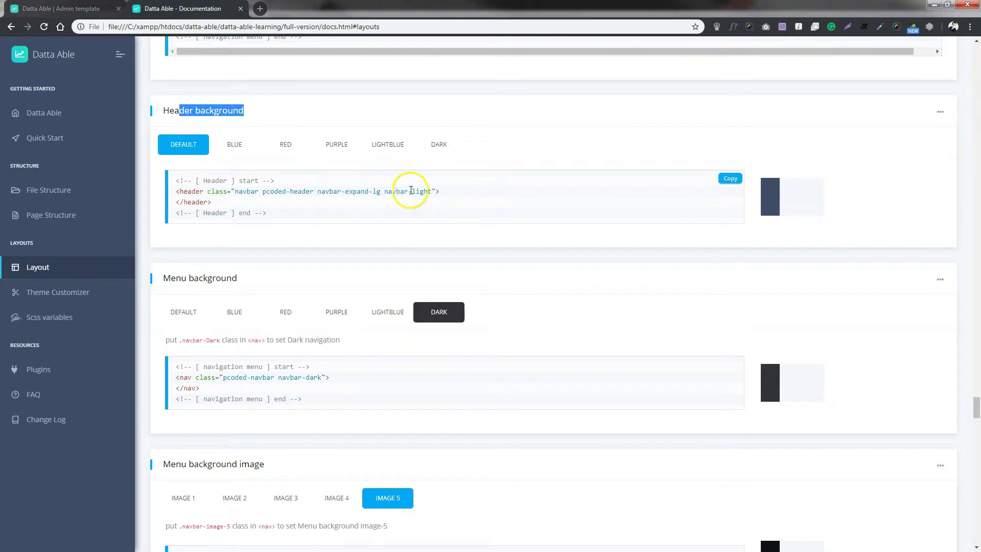
pyautogui.click(235, 146)
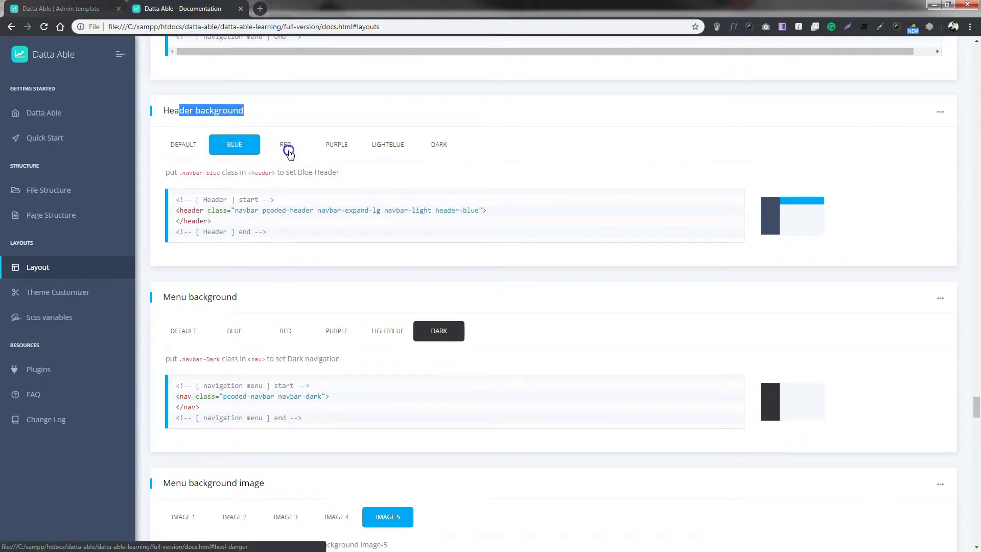
pyautogui.click(289, 153)
pyautogui.click(337, 144)
pyautogui.click(381, 143)
pyautogui.click(445, 144)
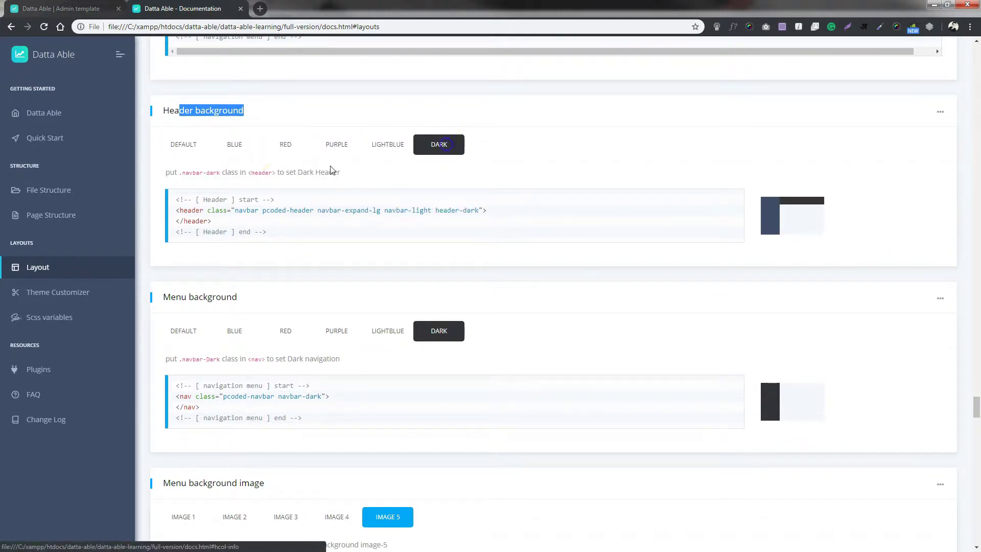
# Show the Blue header background snippet, copy its header-blue class and highlight the instruction above the code
pyautogui.click(235, 145)
pyautogui.click(481, 210)
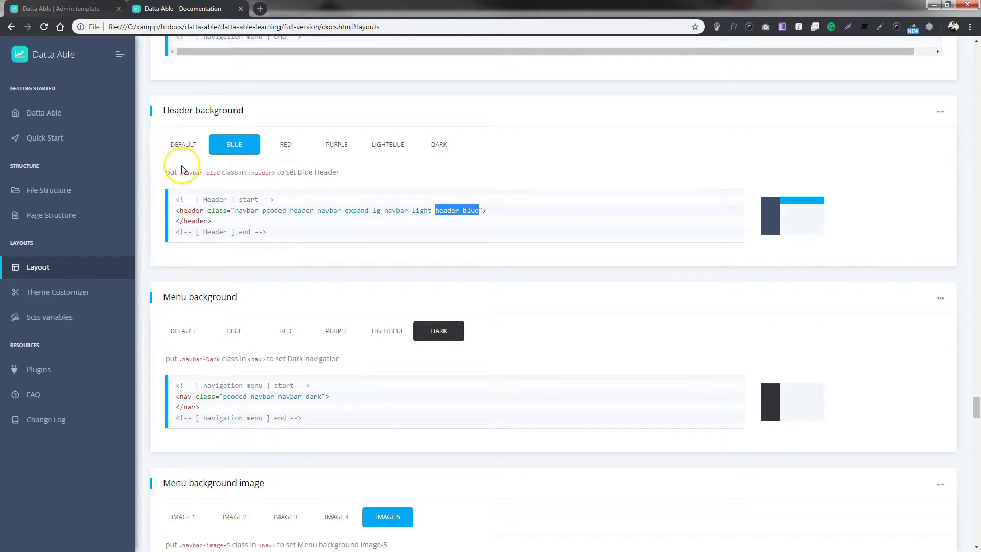
pyautogui.moveTo(181, 172); pyautogui.dragTo(311, 170)
pyautogui.click(313, 170)
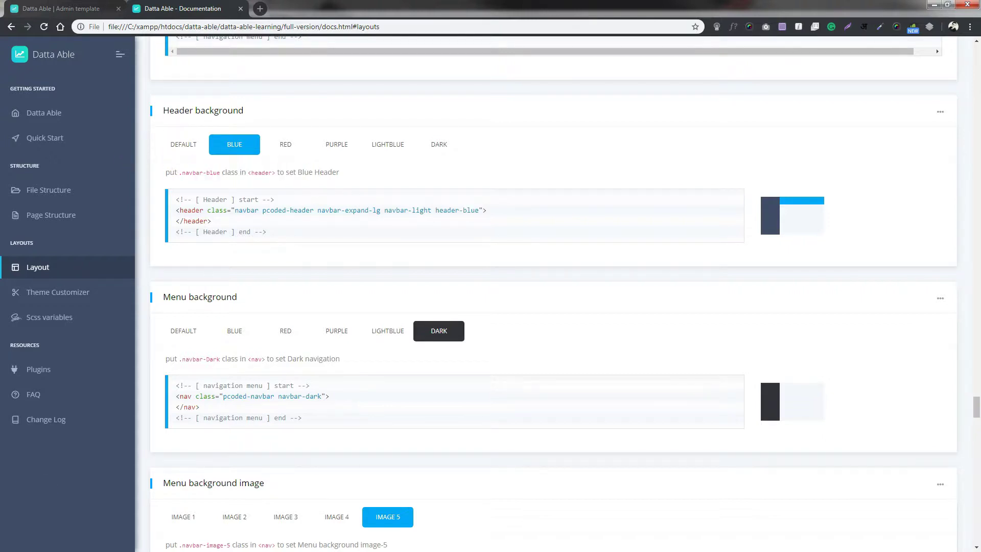
# Switch to Notepad++ and add the header-blue class to the header tag in quick-start.html
pyautogui.hotkey('alt', 'Tab')
pyautogui.click(205, 330)
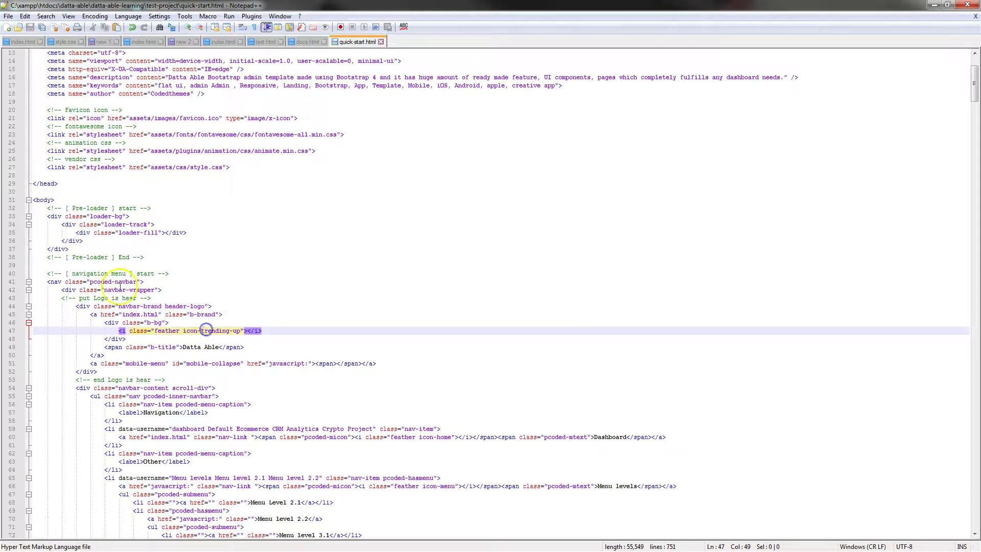
pyautogui.scroll(-10, 82, 398)
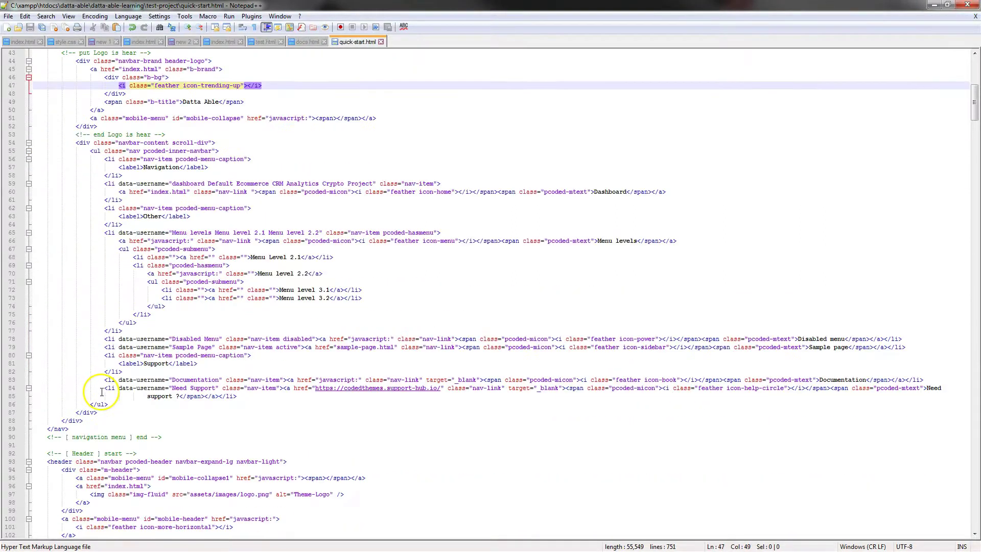
pyautogui.click(280, 462)
pyautogui.write('header-blue')
pyautogui.click(346, 418)
pyautogui.click(345, 415)
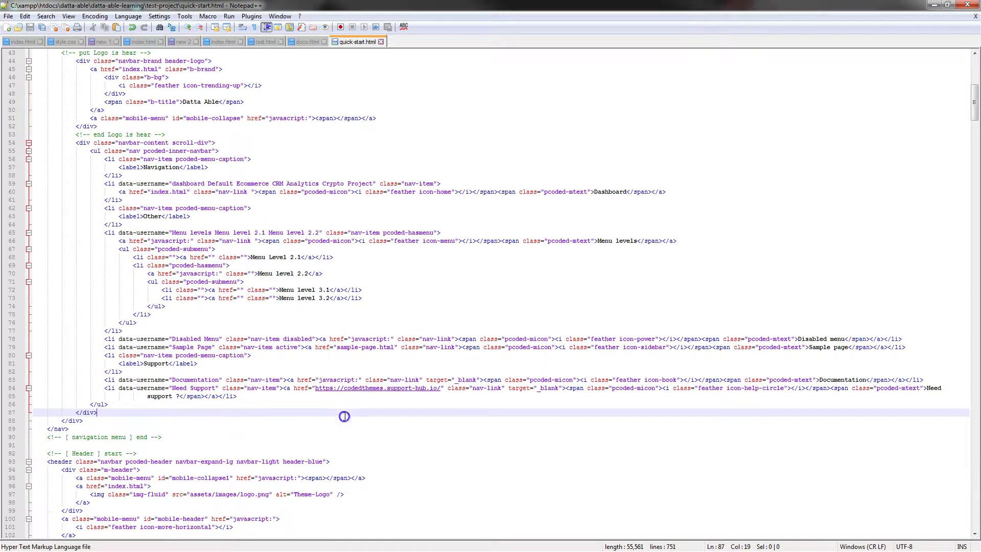
# Switch to the browser and check the header of the sample page while moving through its content
pyautogui.hotkey('alt', 'Tab')
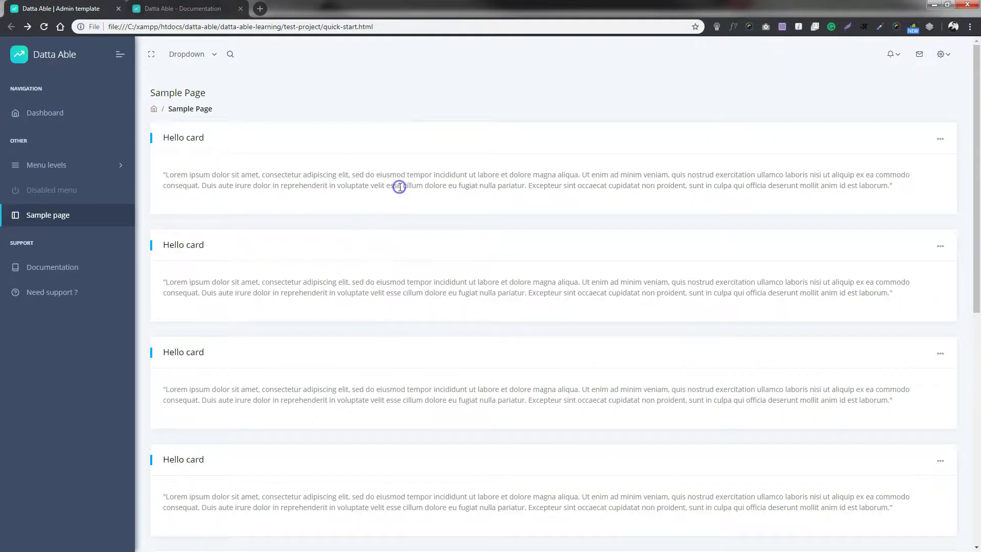
pyautogui.scroll(-4, 416, 234)
pyautogui.scroll(3, 416, 235)
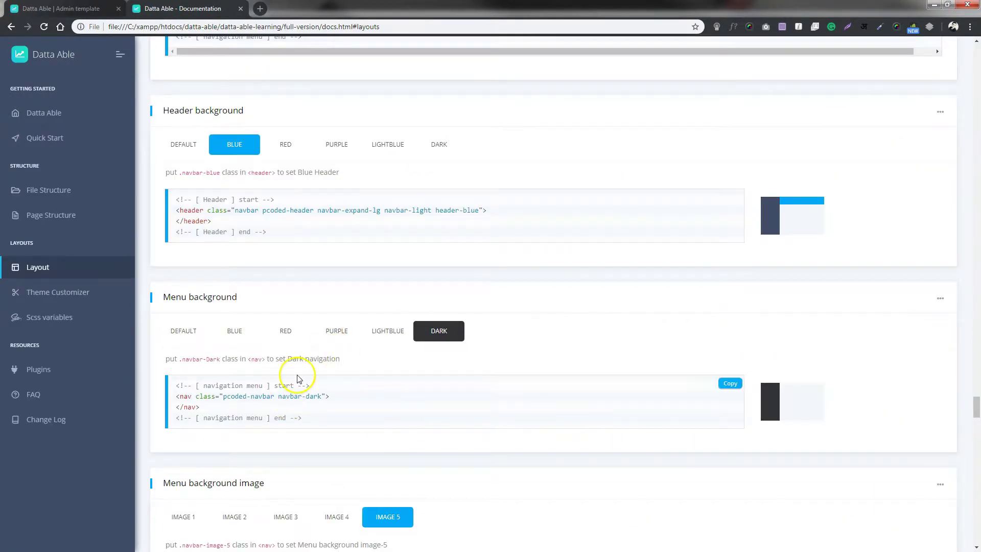
# Preview the Blue, Red and Purple menu backgrounds and select the navbar-purple class in the Purple snippet
pyautogui.scroll(-1, 484, 423)
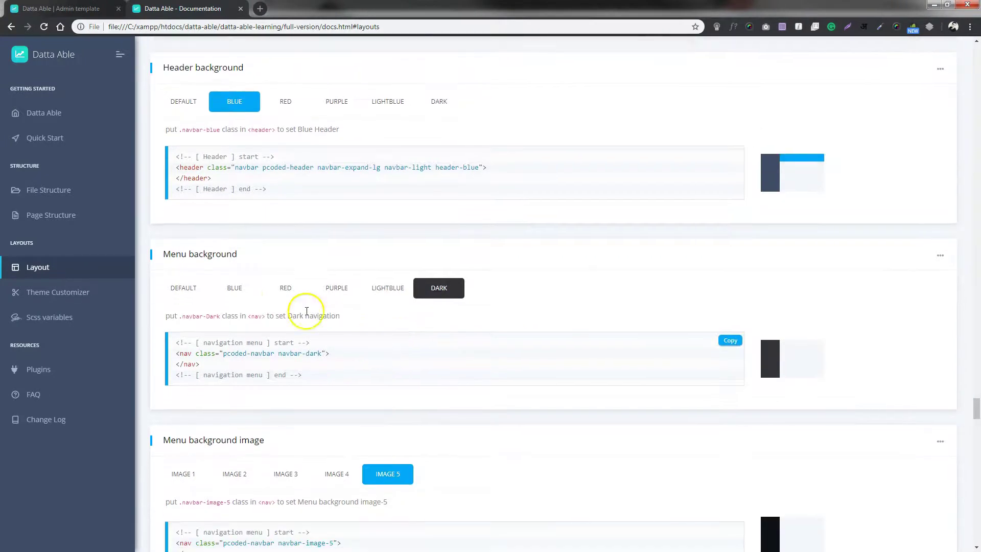
pyautogui.click(243, 281)
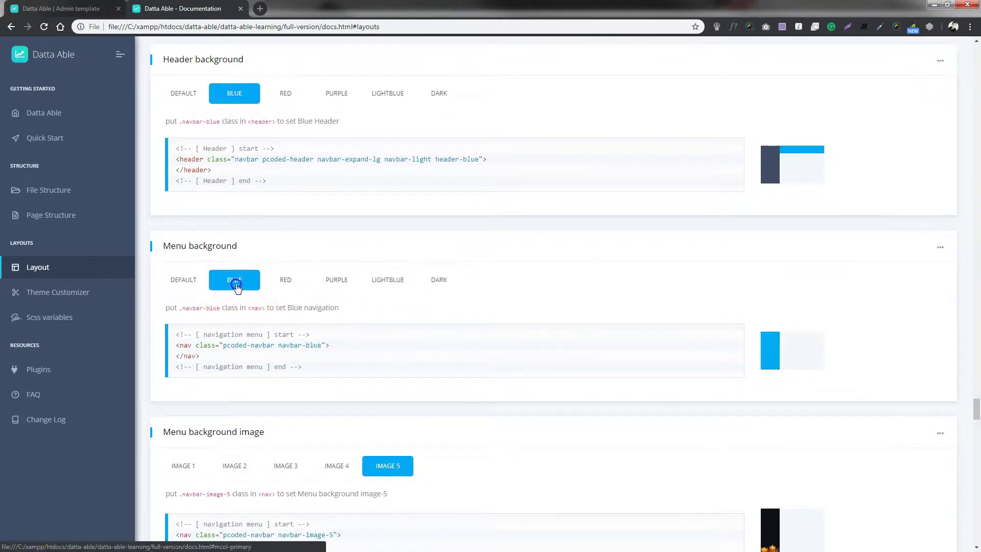
pyautogui.click(285, 280)
pyautogui.click(335, 279)
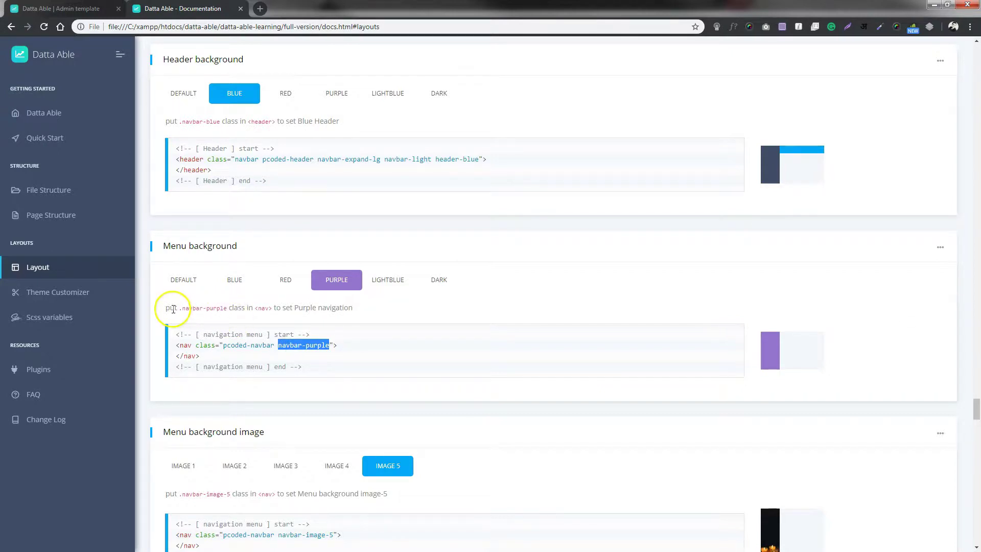
# Highlight the Purple menu background's instruction and nav tag markup to see where the class belongs
pyautogui.moveTo(162, 310); pyautogui.dragTo(377, 309)
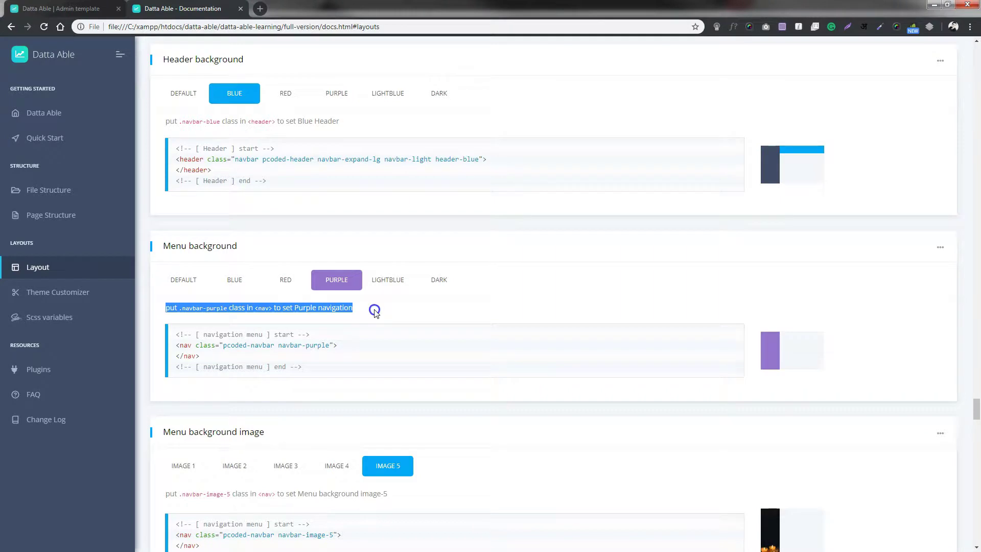
pyautogui.click(273, 315)
pyautogui.moveTo(176, 344); pyautogui.dragTo(210, 357)
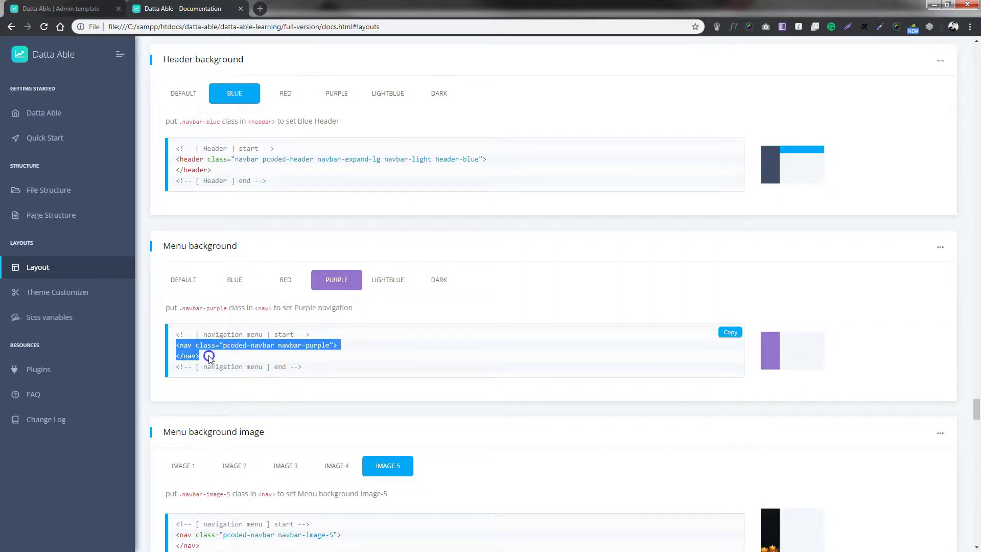
pyautogui.click(209, 359)
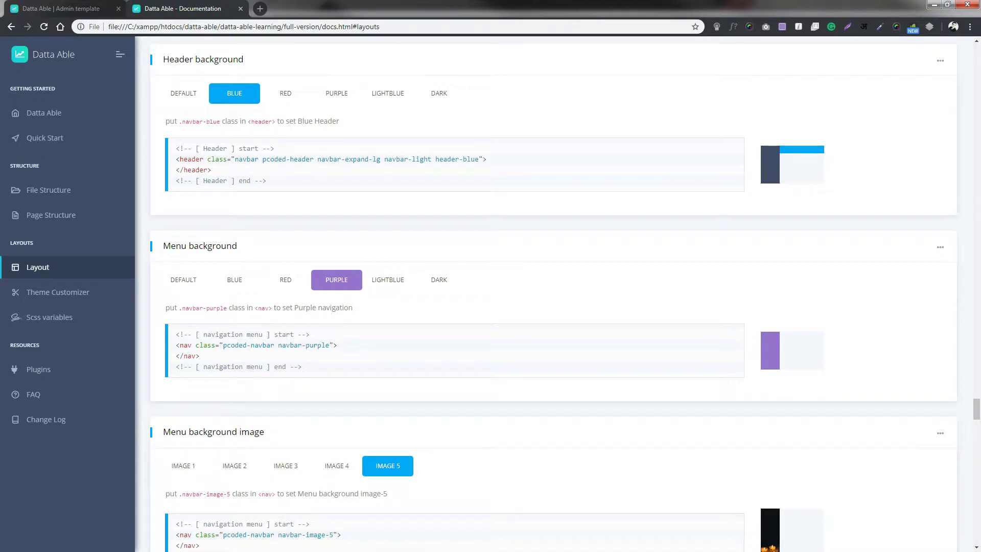
# Switch to Notepad++, add the navbar-purple class to the nav tag in quick-start.html and save the file
pyautogui.hotkey('alt', 'Tab')
pyautogui.click(239, 276)
pyautogui.scroll(7, 236, 275)
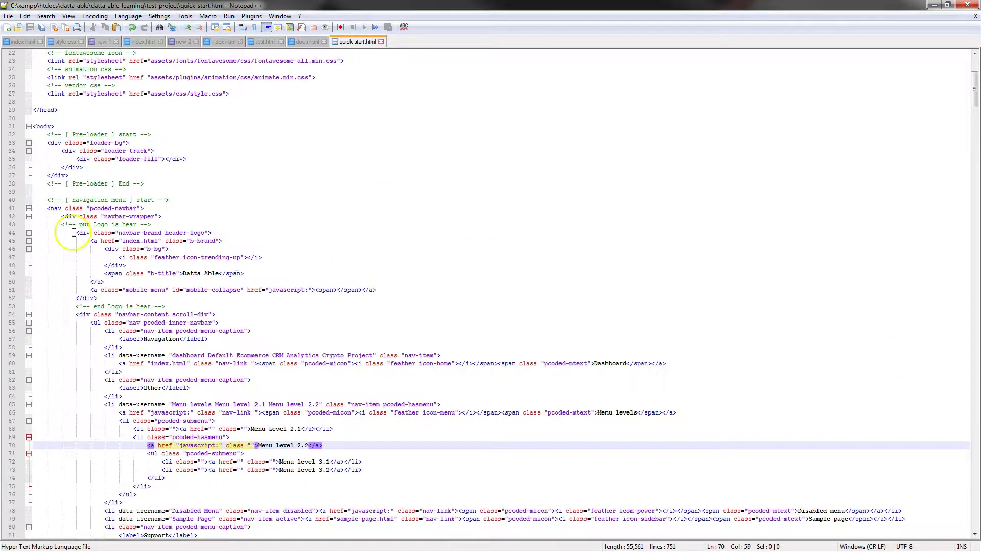
pyautogui.click(137, 208)
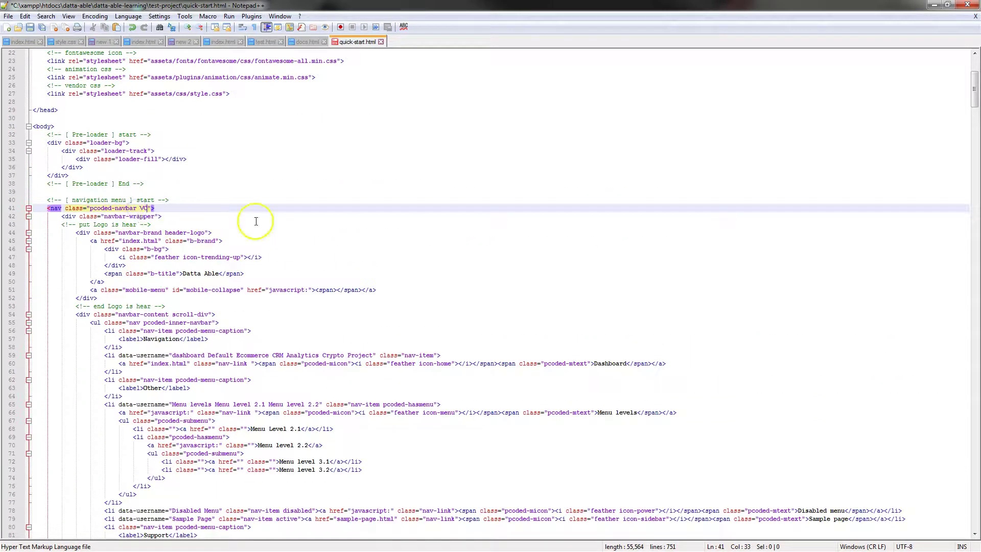
pyautogui.hotkey('ctrl', 's')
pyautogui.click(280, 223)
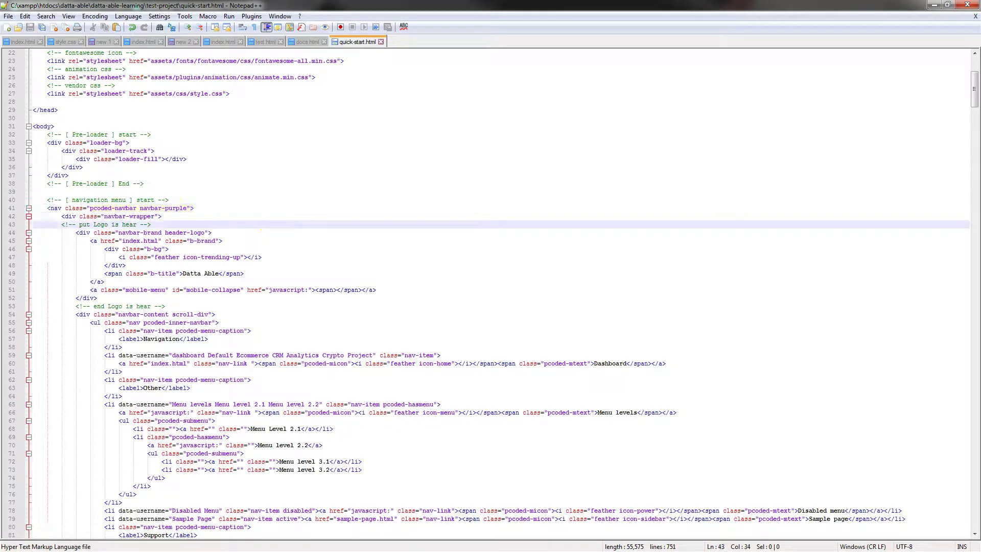
# Switch to the browser and review the Menu background image and Menu Active item background sections of the documentation
pyautogui.hotkey('alt', 'Tab')
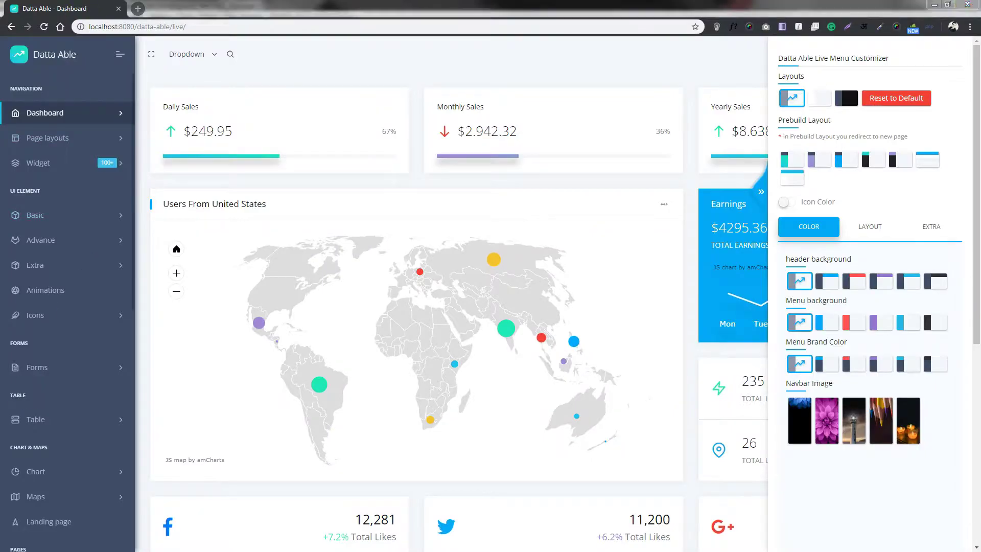
pyautogui.hotkey('alt', 'Tab')
pyautogui.hotkey('ctrl', 'Tab')
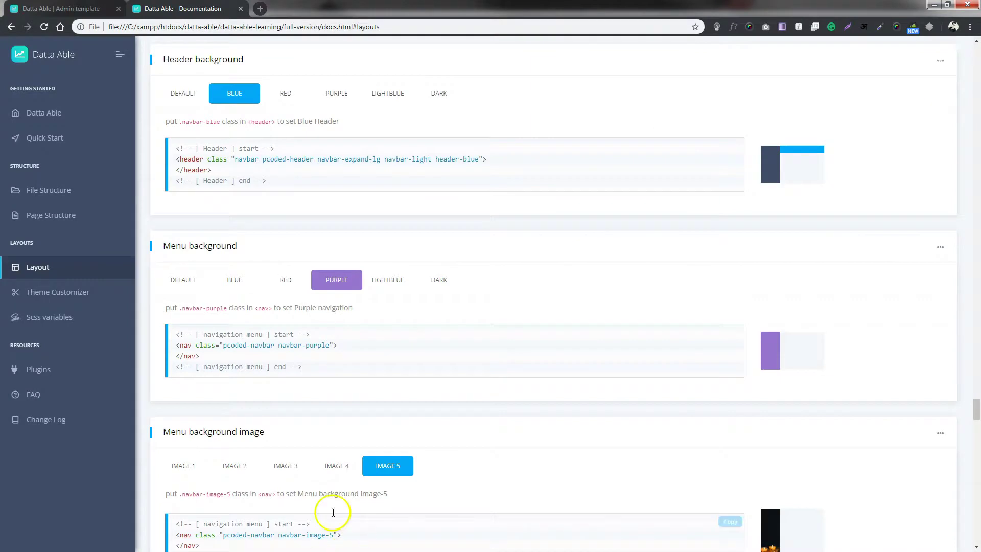
pyautogui.scroll(-3, 314, 390)
pyautogui.scroll(-5, 329, 351)
pyautogui.moveTo(172, 180); pyautogui.dragTo(231, 192)
pyautogui.scroll(6, 256, 246)
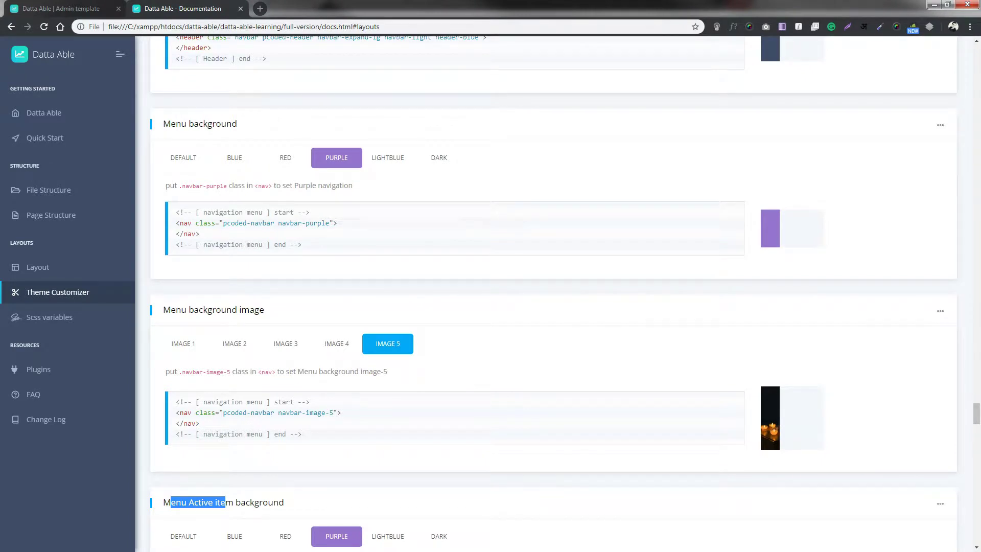
# Switch to Notepad++, add the brand-dark class after navbar-purple in the nav tag of quick-start.html and save the file
pyautogui.hotkey('alt', 'Tab')
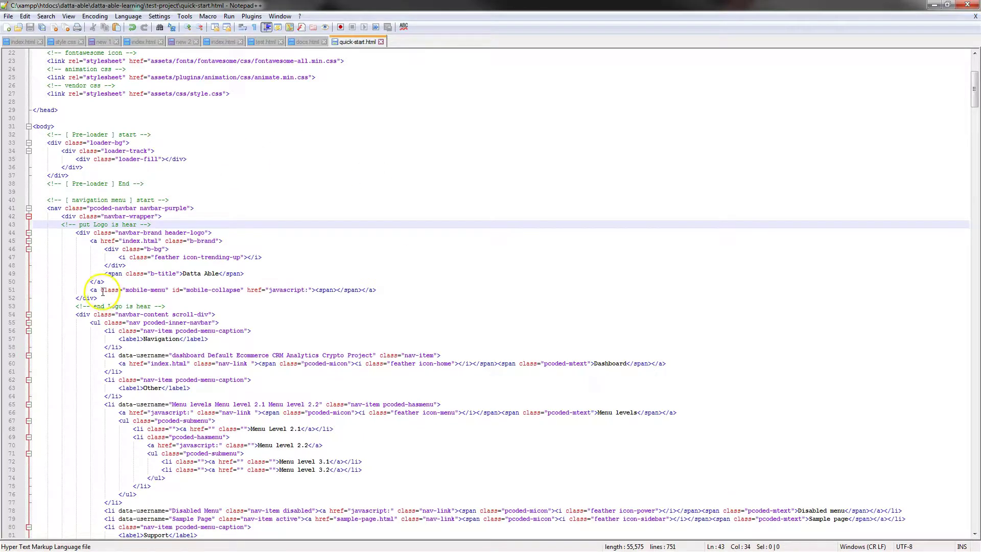
pyautogui.click(57, 200)
pyautogui.click(188, 208)
pyautogui.write('BRAND')
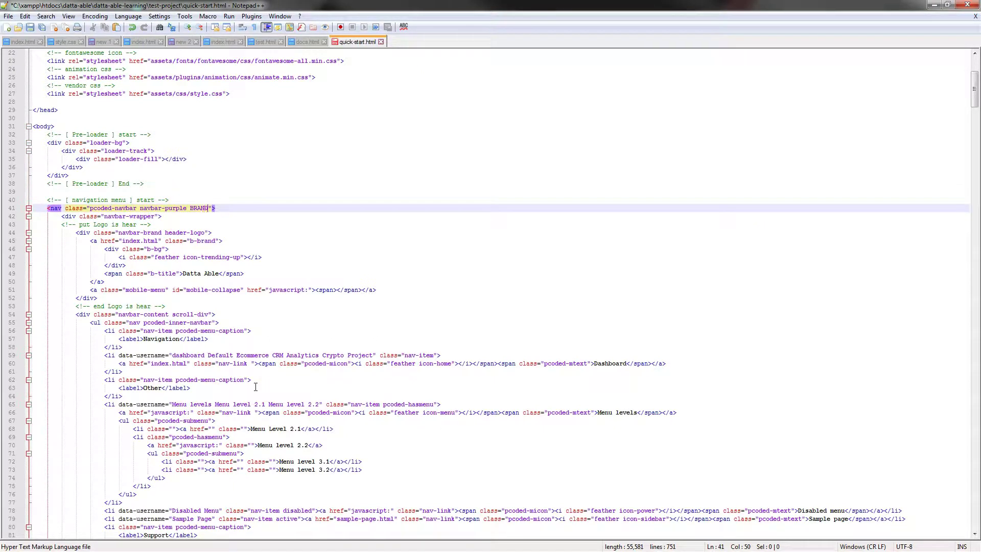
pyautogui.write('brand-da')
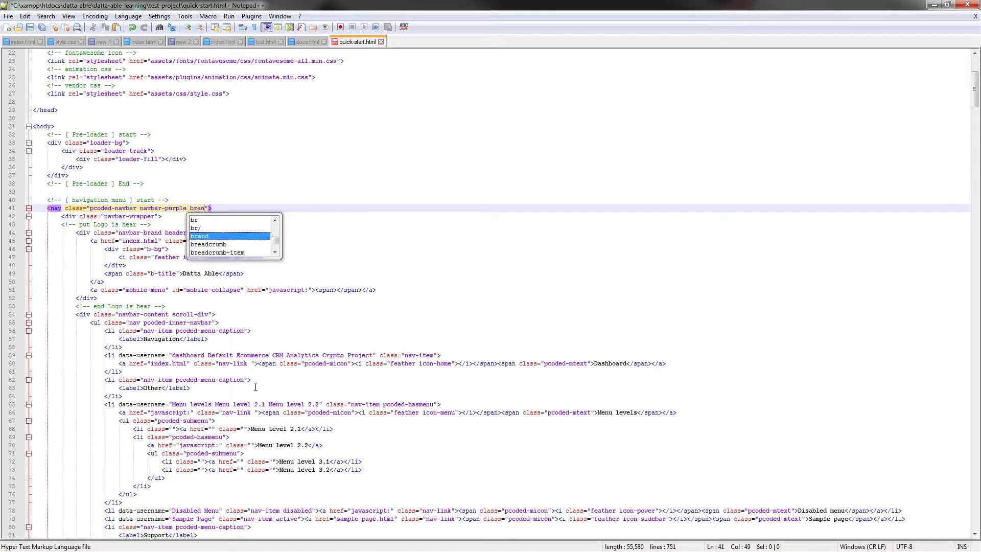
pyautogui.write('rk')
pyautogui.hotkey('ctrl', 's')
pyautogui.click(369, 340)
# Switch to the browser and reload the sample page to check the menu and brand area colors
pyautogui.hotkey('alt', 'Tab')
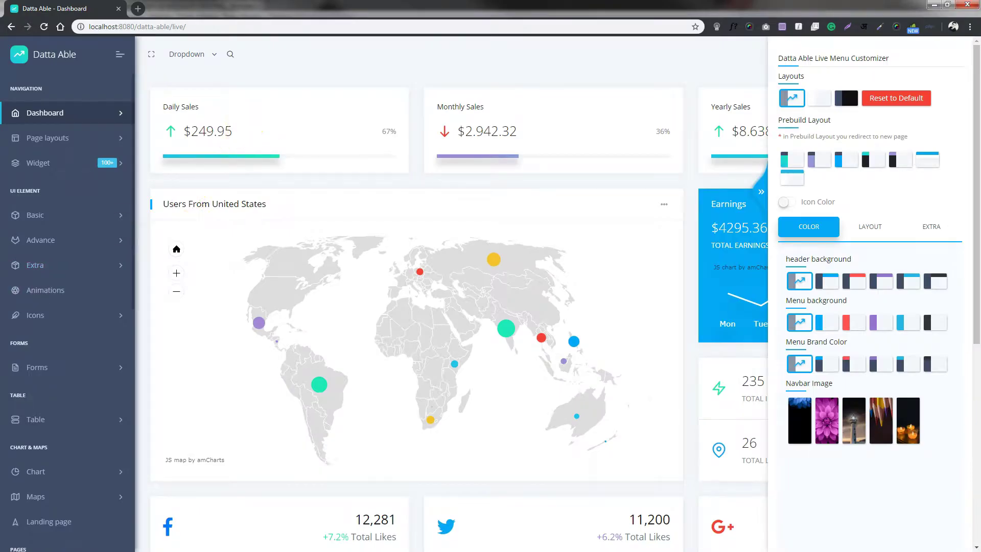
pyautogui.hotkey('alt', 'Tab')
pyautogui.hotkey('ctrl', 'Tab')
pyautogui.press('F5')
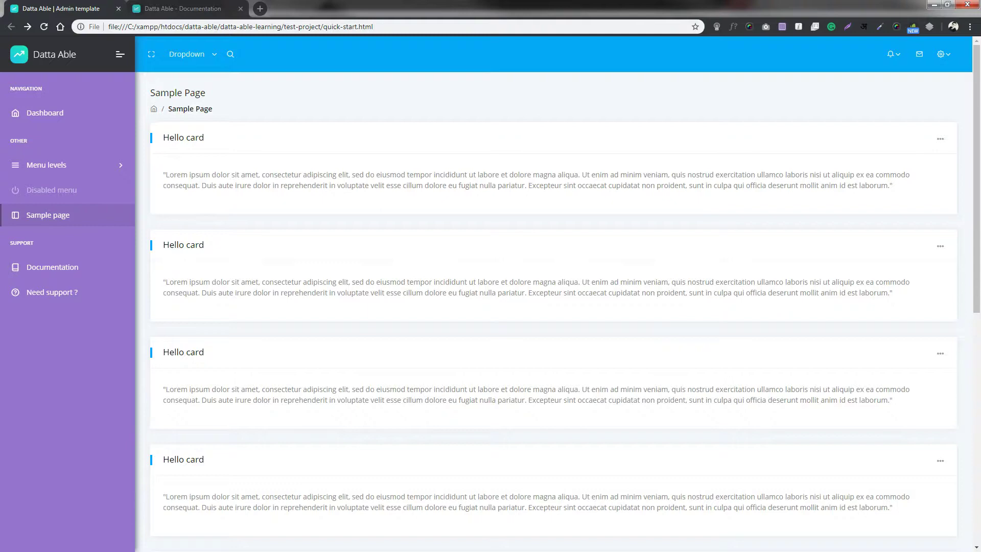
# Return to the documentation, show the Dark header background and copy the header-dark class from its snippet
pyautogui.hotkey('alt', 'Tab')
pyautogui.click(243, 325)
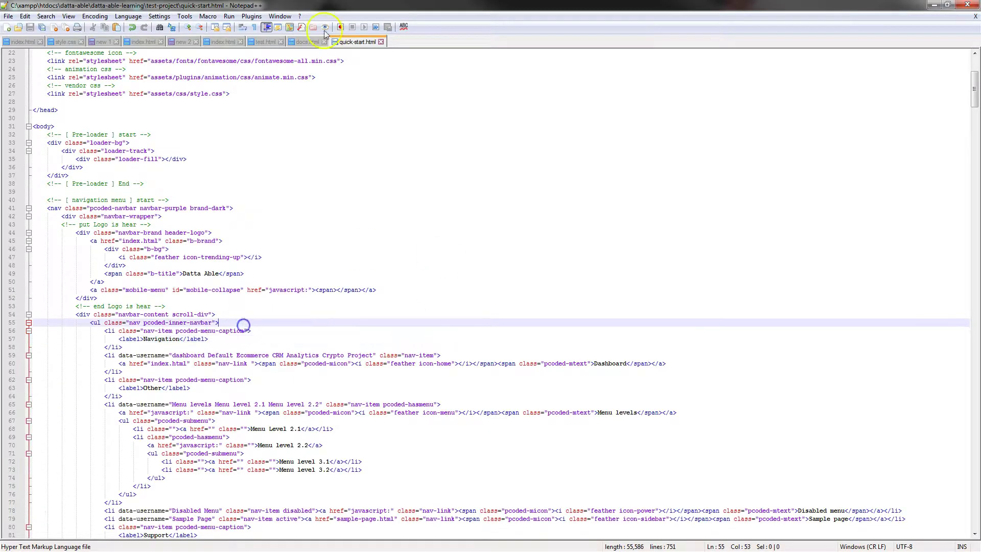
pyautogui.hotkey('alt', 'Tab')
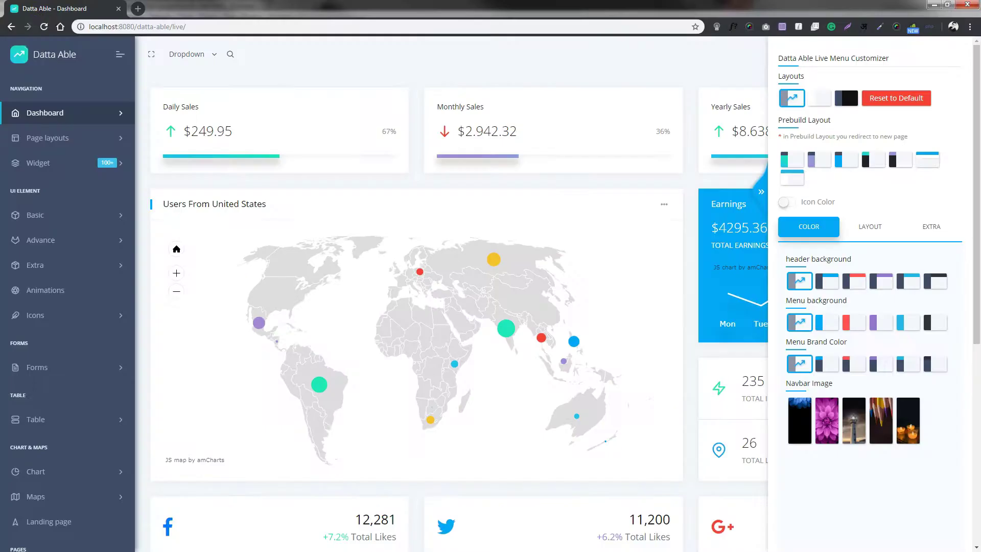
pyautogui.press('F5')
pyautogui.hotkey('ctrl', 'Tab')
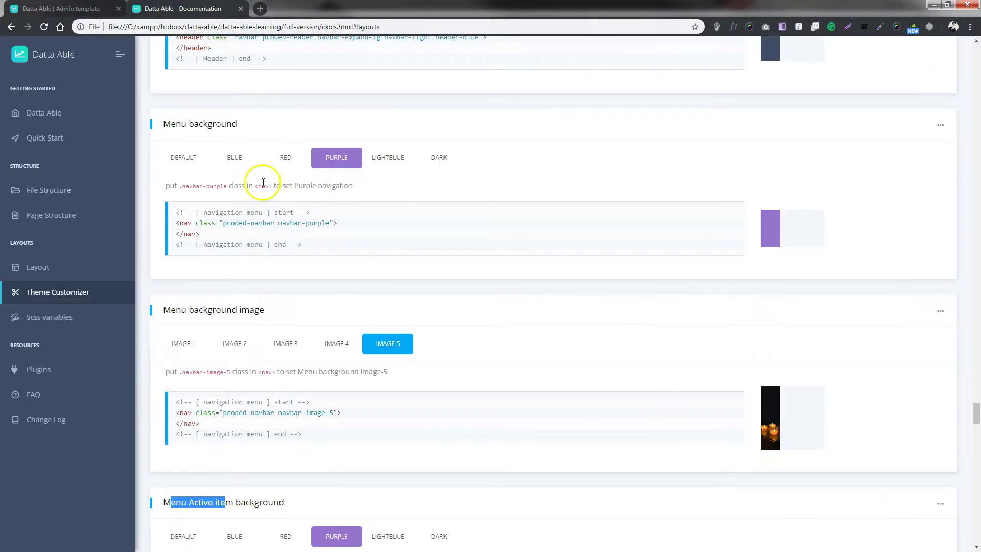
pyautogui.scroll(6, 565, 322)
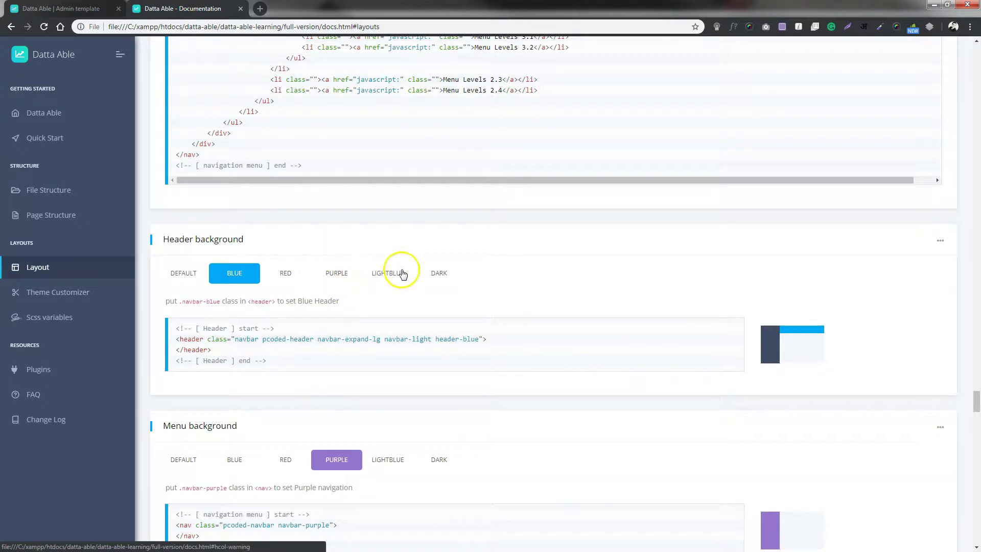
pyautogui.click(442, 275)
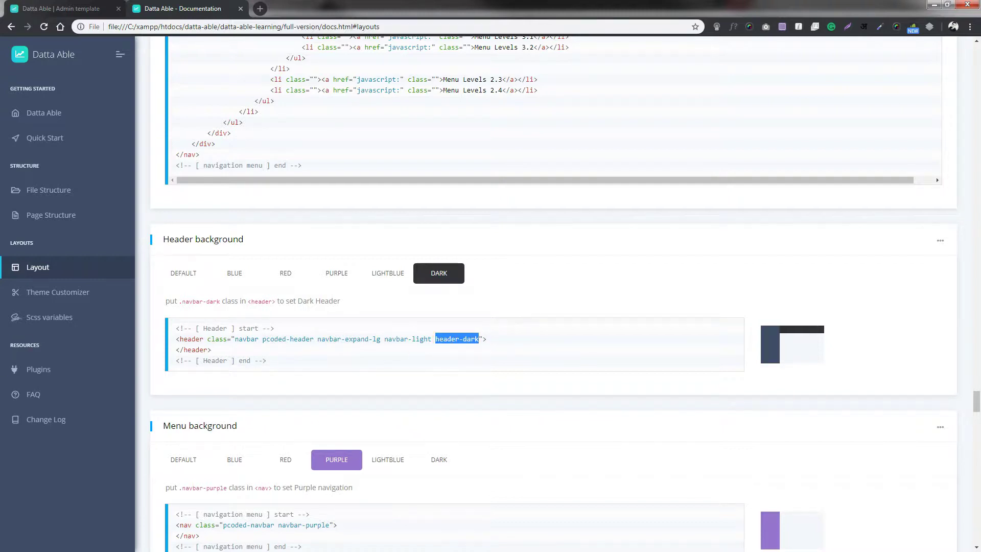
# Switch to Notepad++, replace header-blue with header-dark in the header tag of quick-start.html and save the file
pyautogui.hotkey('alt', 'Tab')
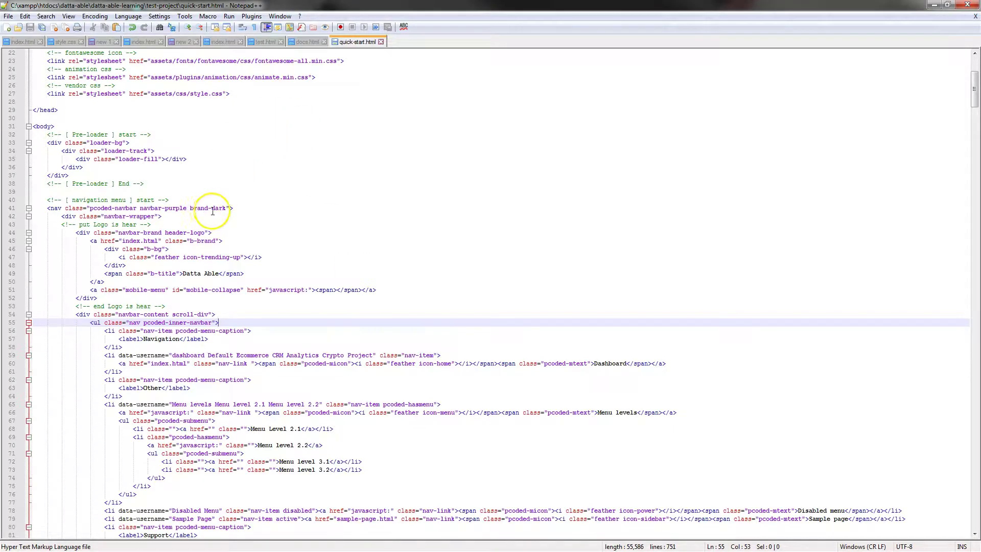
pyautogui.scroll(-8, 190, 473)
pyautogui.moveTo(322, 437); pyautogui.dragTo(285, 437)
pyautogui.hotkey('ctrl', 'v')
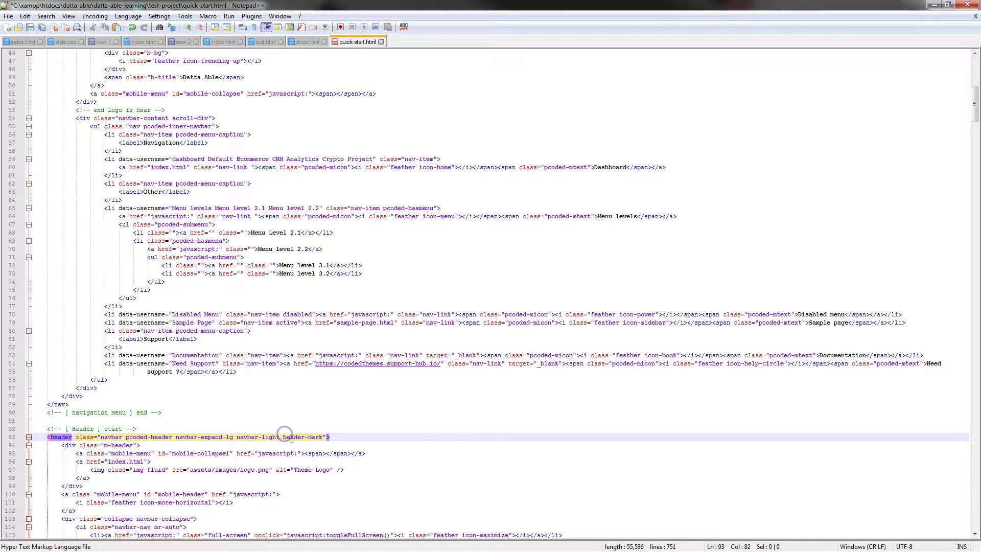
pyautogui.hotkey('ctrl', 's')
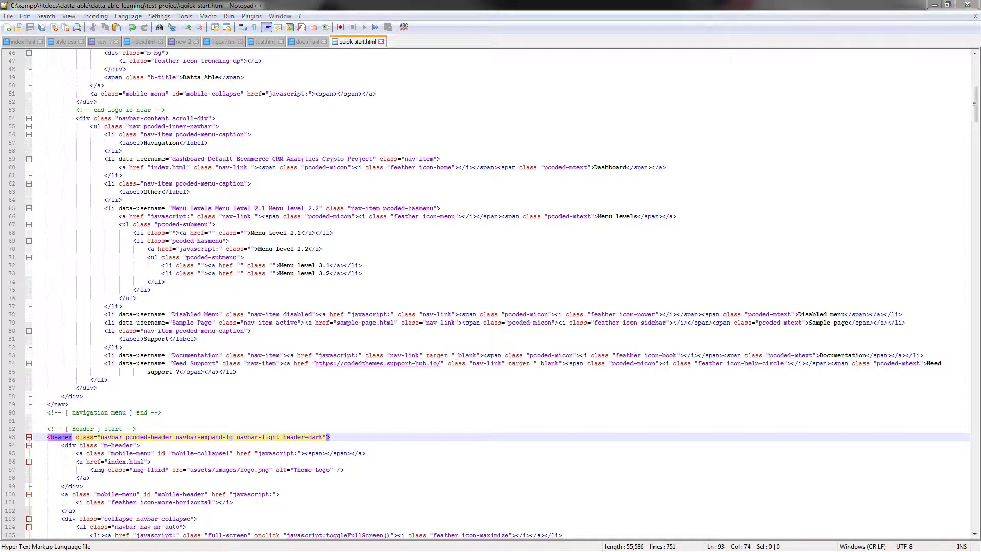
# Switch to the browser, reload the sample page and check its header, brand area and menu colors
pyautogui.hotkey('alt', 'Tab')
pyautogui.hotkey('ctrl', 'Tab')
pyautogui.press('F5')
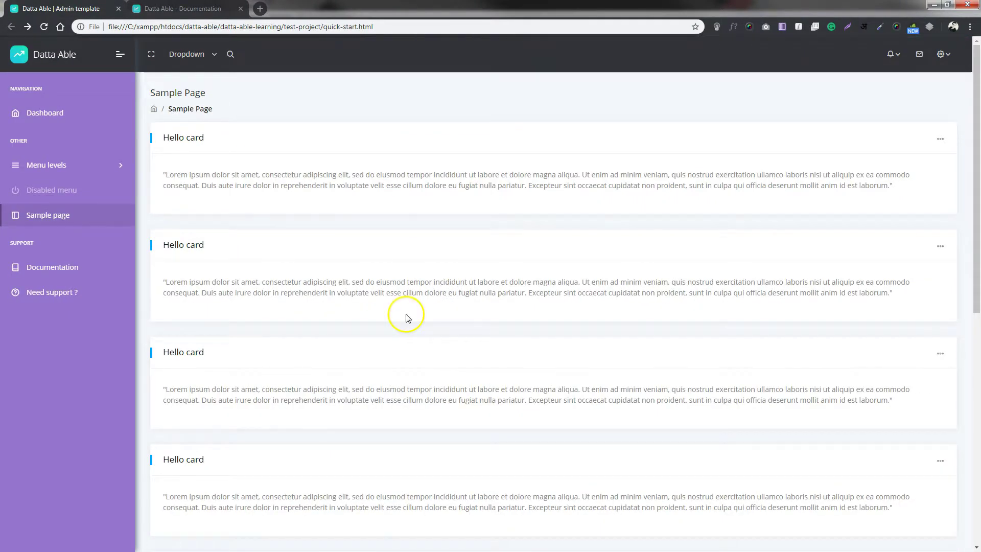
pyautogui.scroll(-2, 401, 327)
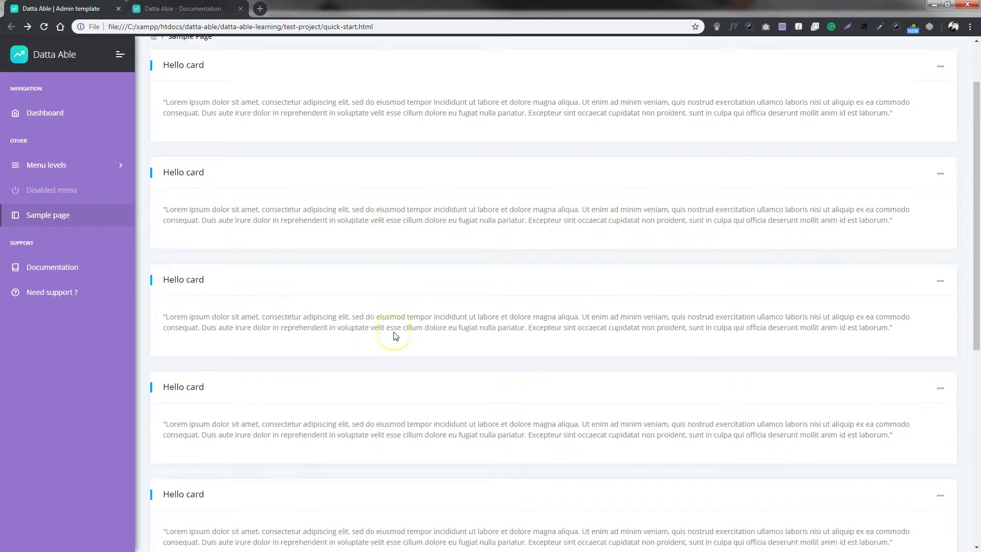
pyautogui.scroll(2, 396, 335)
pyautogui.click(403, 326)
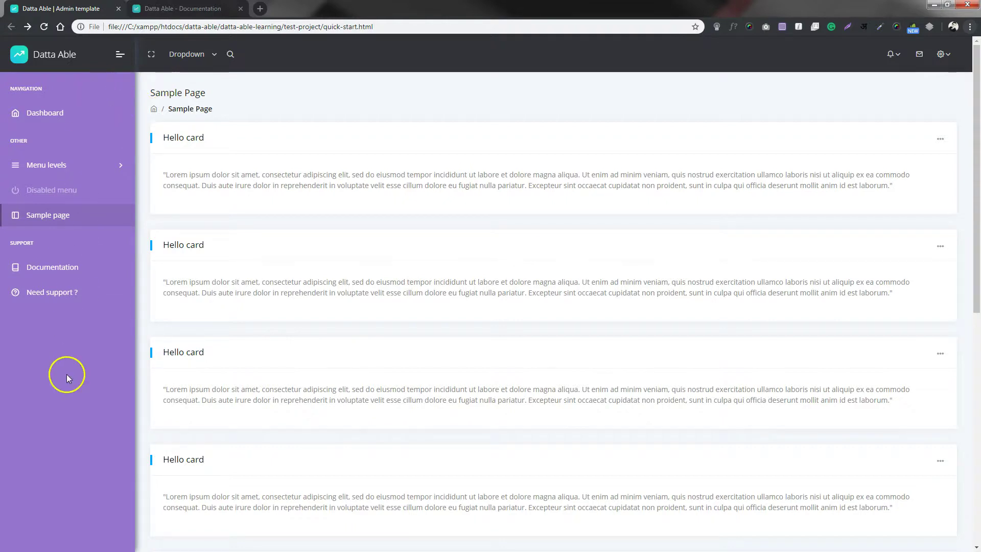
# Switch to Notepad++, undo the header and navigation class edits in quick-start.html and save the file
pyautogui.hotkey('alt', 'Tab')
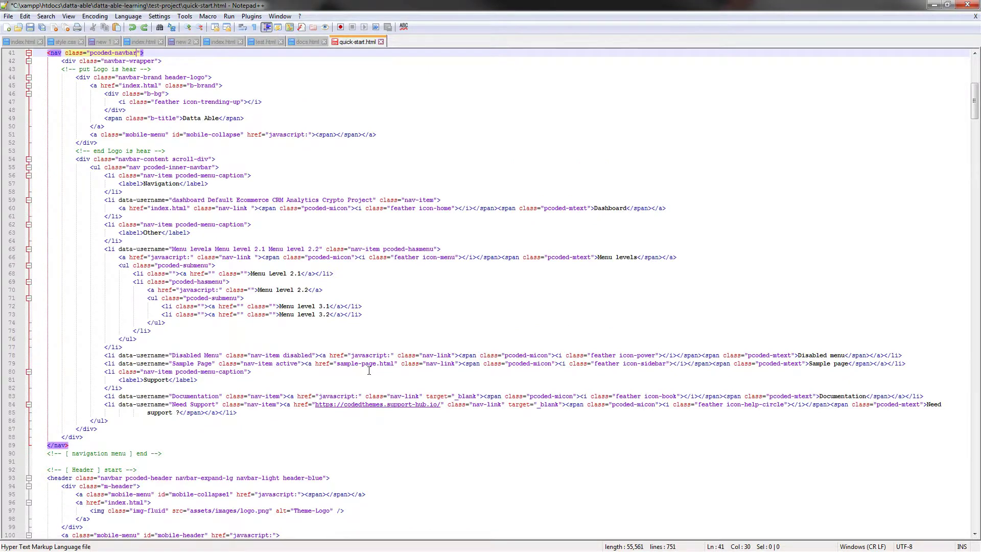
pyautogui.hotkey('ctrl', 'z')
pyautogui.hotkey('ctrl', 'z')
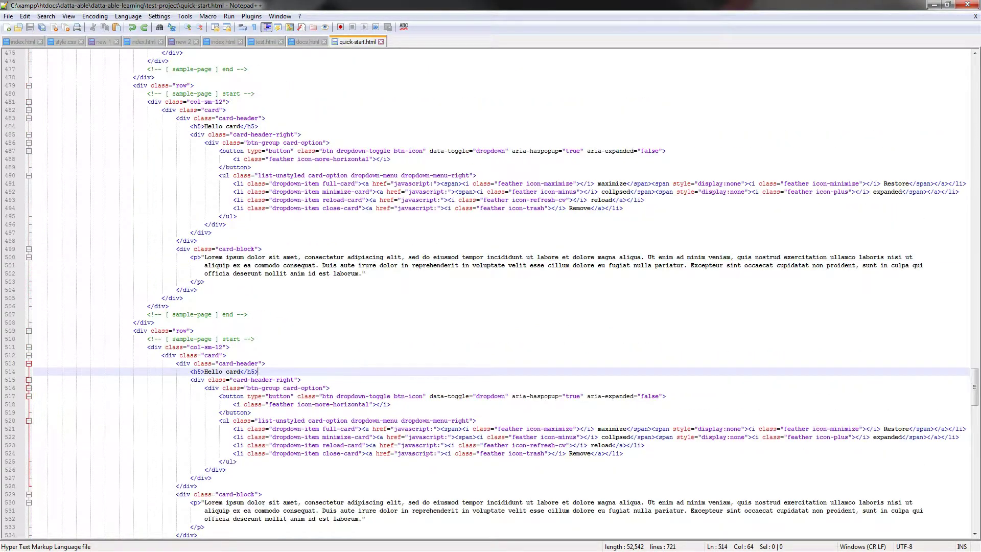
# Switch to the browser, show the Light Layout option in the documentation's Layouts section and copy its menu-light class
pyautogui.hotkey('alt', 'Tab')
pyautogui.click(816, 98)
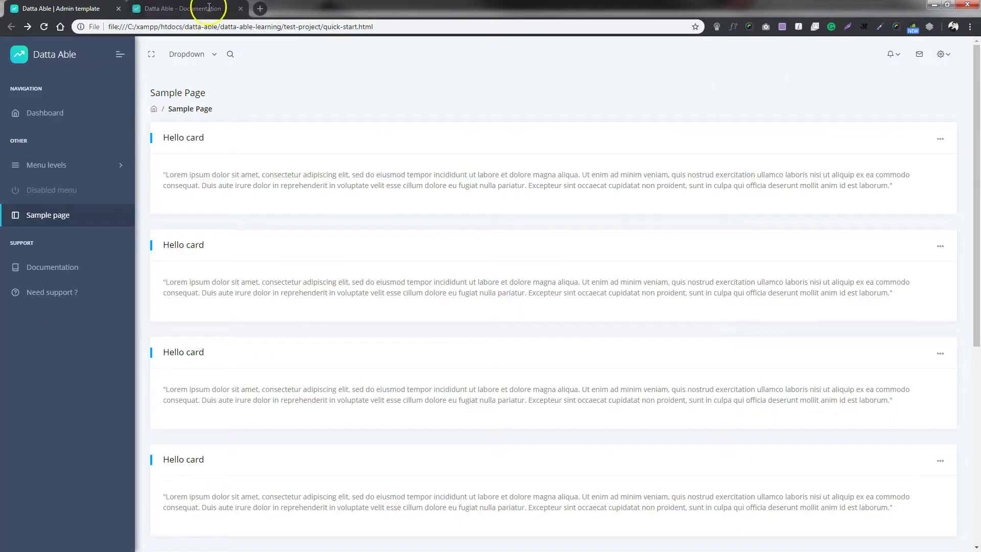
pyautogui.click(209, 7)
pyautogui.scroll(10, 256, 322)
pyautogui.scroll(2, 271, 327)
pyautogui.click(397, 369)
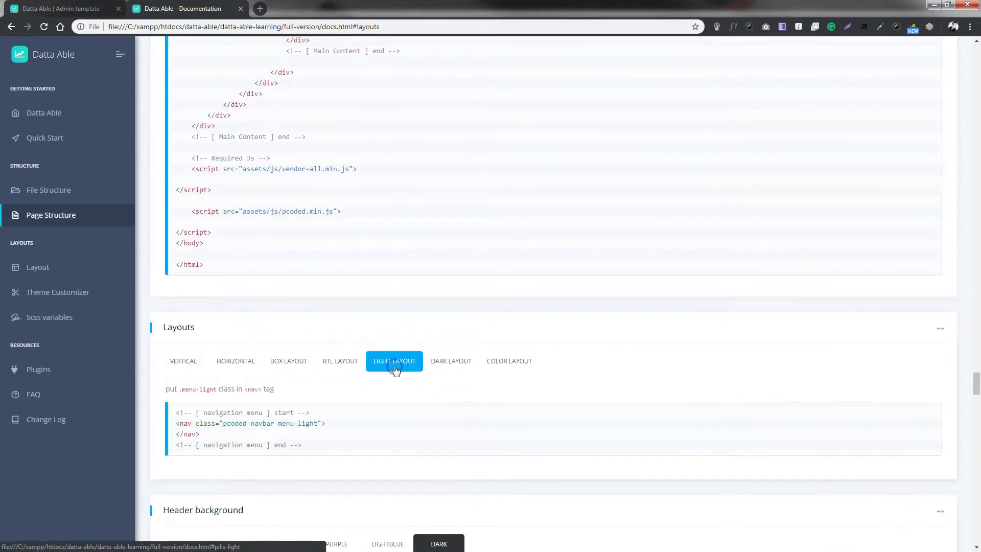
pyautogui.scroll(-2, 396, 369)
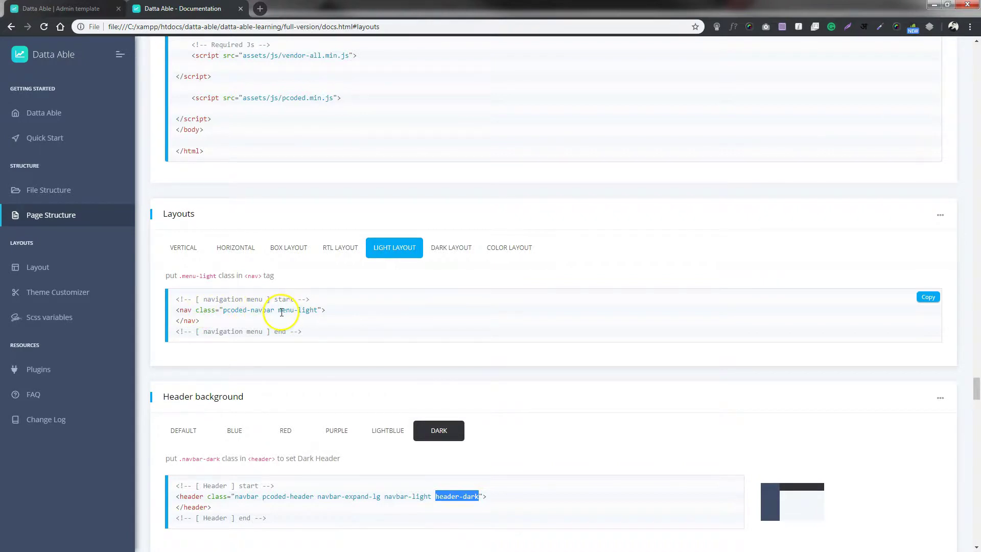
pyautogui.moveTo(278, 311); pyautogui.dragTo(287, 313)
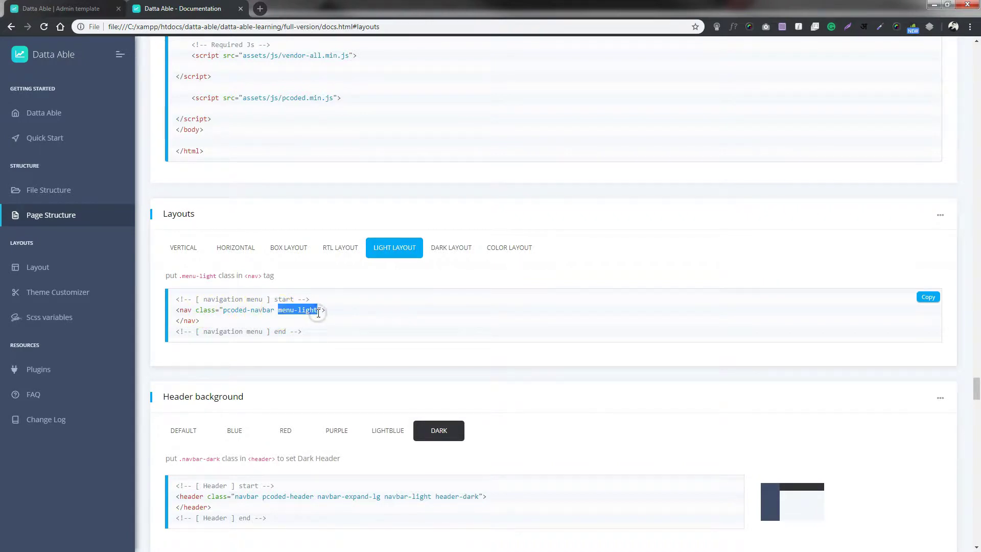
# Switch to Notepad++, add the menu-light class to the nav tag in quick-start.html and save the file
pyautogui.hotkey('alt', 'Tab')
pyautogui.scroll(-2, 295, 277)
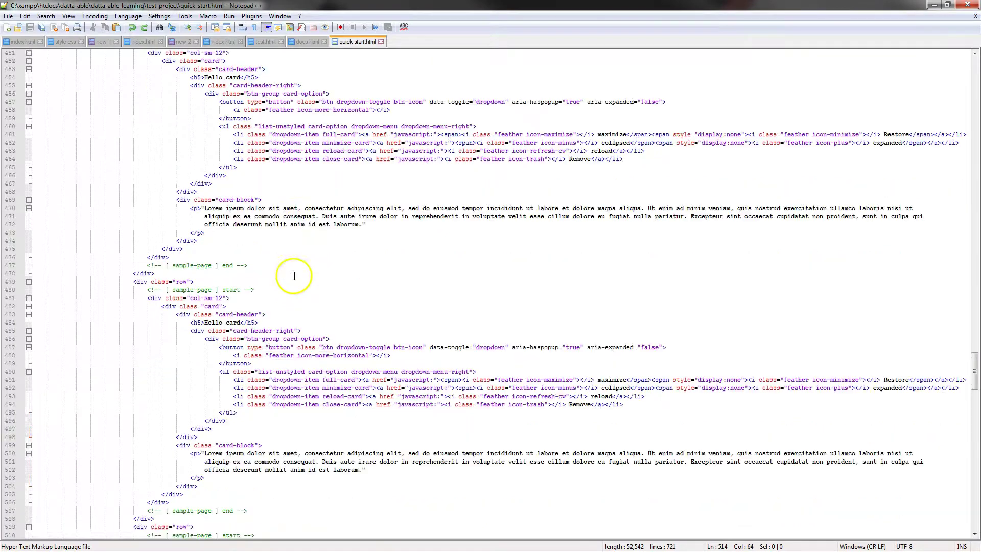
pyautogui.scroll(20, 286, 284)
pyautogui.scroll(20, 109, 275)
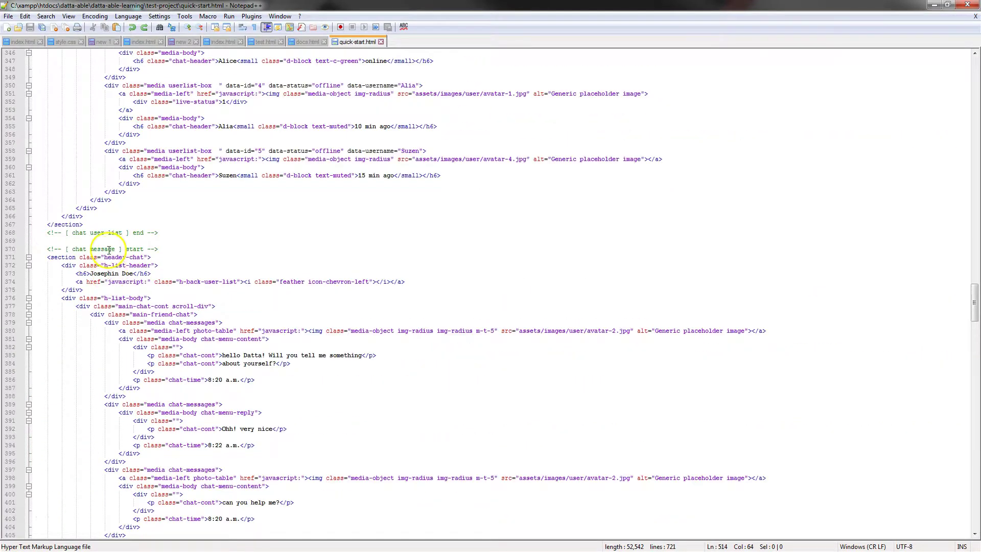
pyautogui.scroll(20, 89, 272)
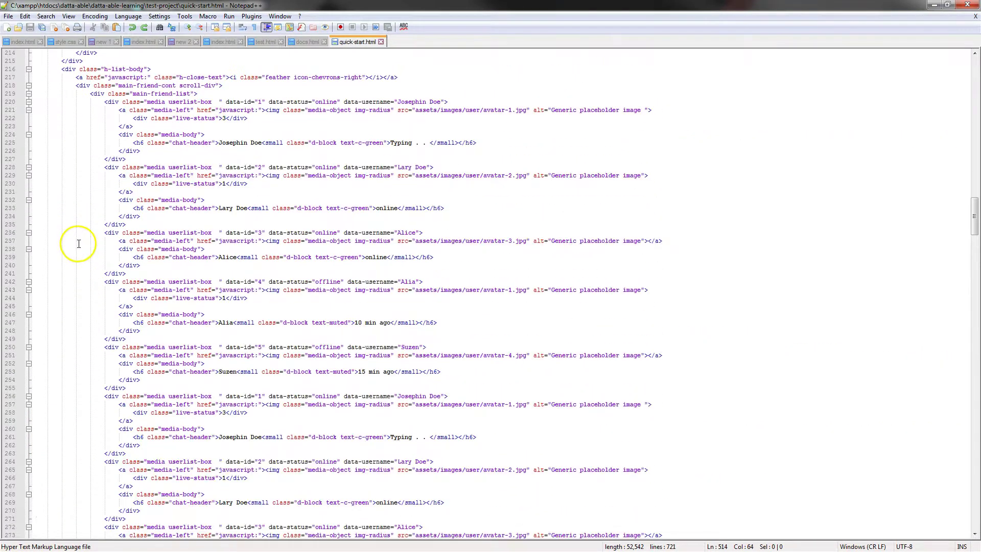
pyautogui.click(138, 192)
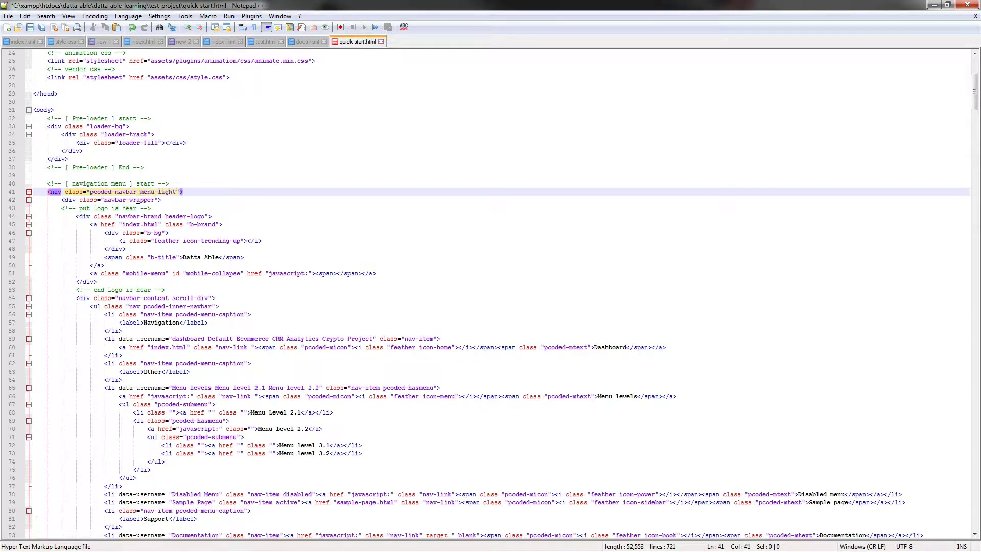
pyautogui.click(258, 200)
# Switch to the browser and reload the sample page to check the light menu layout
pyautogui.hotkey('alt', 'Tab')
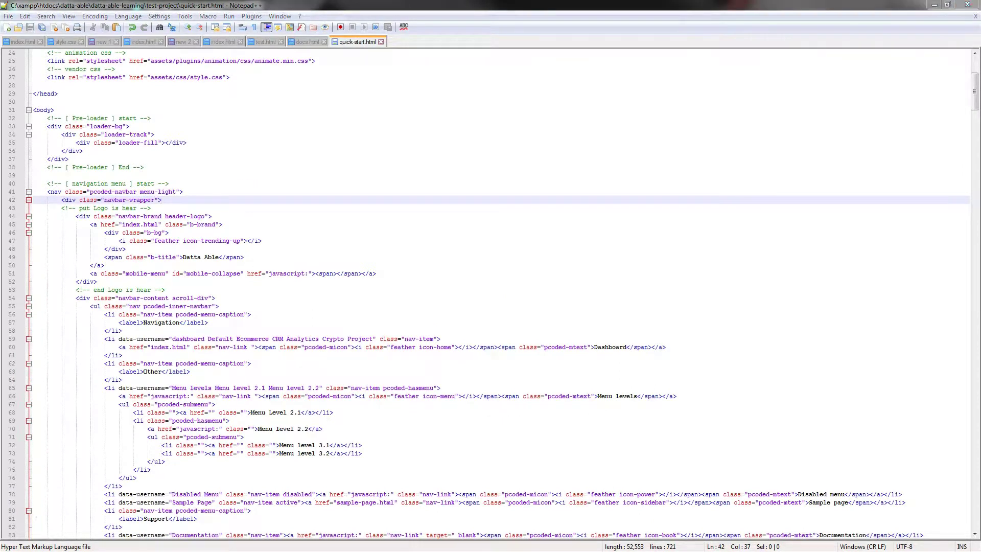
pyautogui.click(168, 198)
pyautogui.hotkey('ctrl', 'Tab')
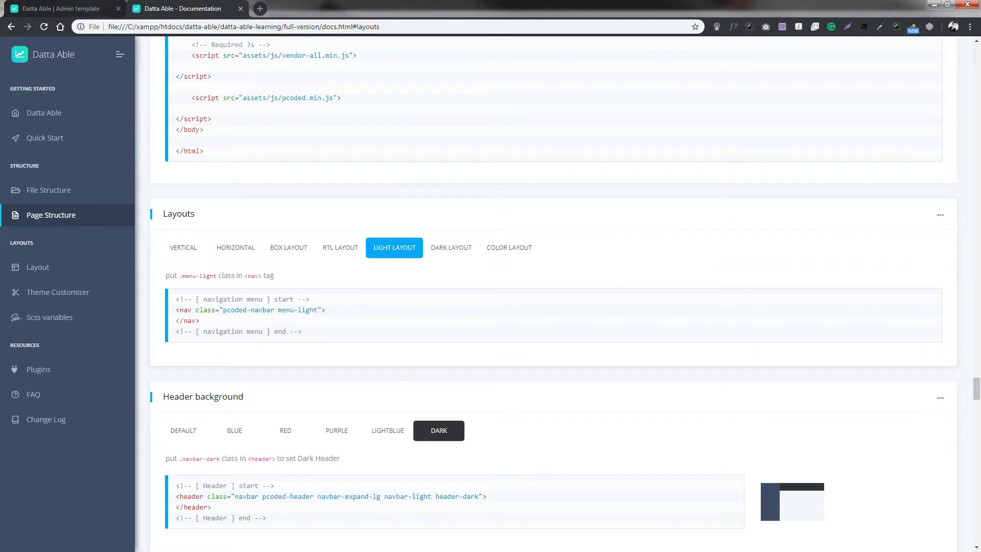
pyautogui.click(228, 245)
pyautogui.press('F5')
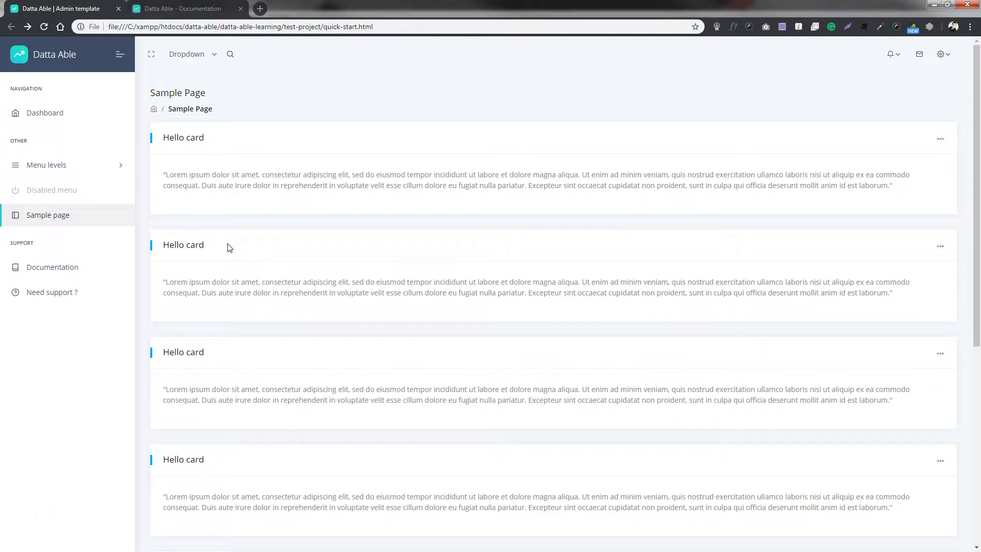
# Switch to the live demo and open the prebuilt light layout with the light blue header from its customizer
pyautogui.hotkey('ctrl', 'Tab')
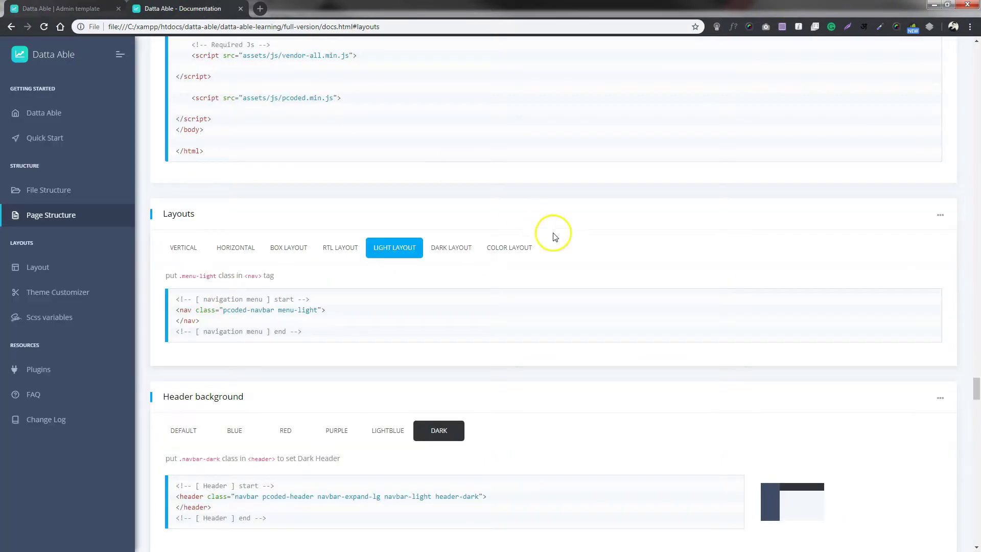
pyautogui.hotkey('ctrl', 'Tab')
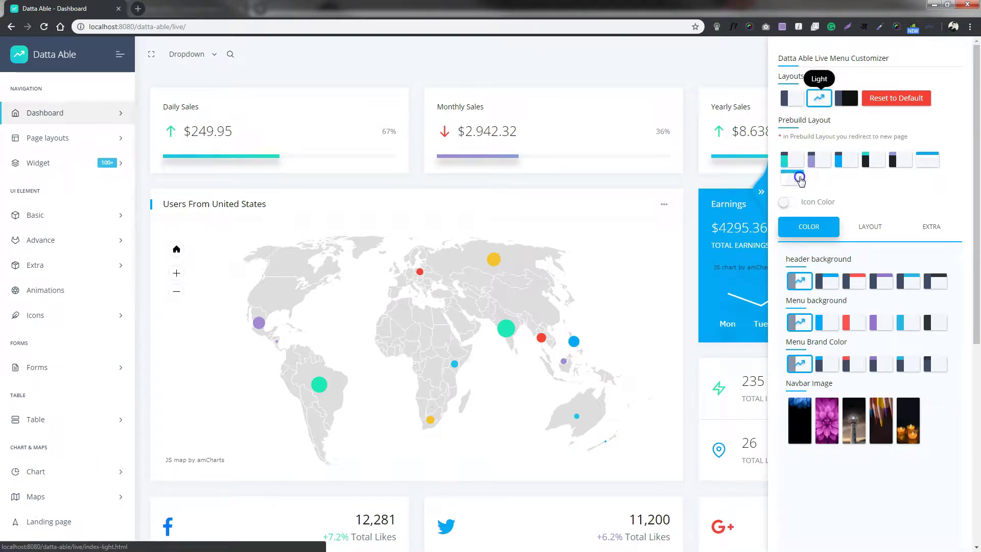
pyautogui.click(800, 179)
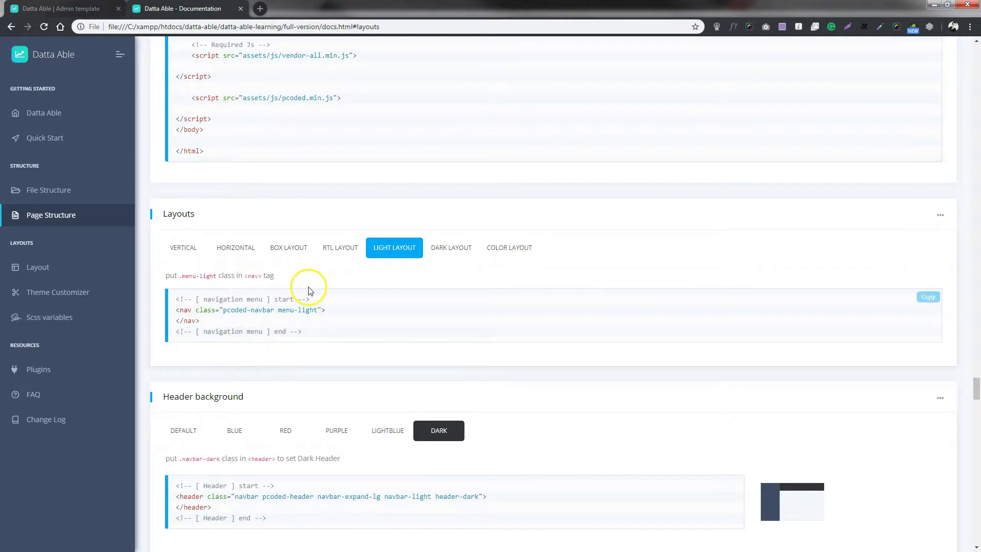
# Switch to the documentation, show the Lightblue option under Header background and copy its header-lightblue class
pyautogui.scroll(-2, 309, 296)
pyautogui.scroll(-3, 309, 295)
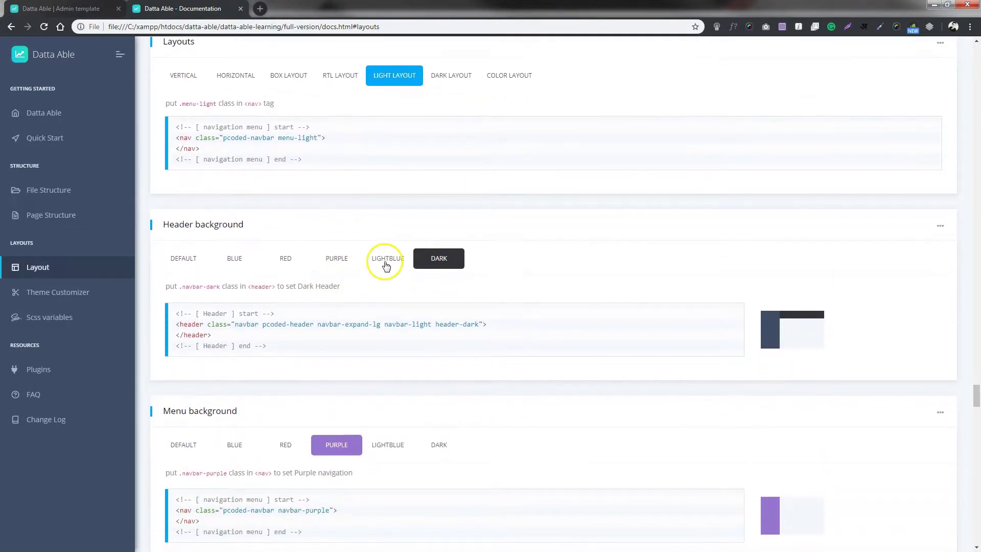
pyautogui.click(387, 261)
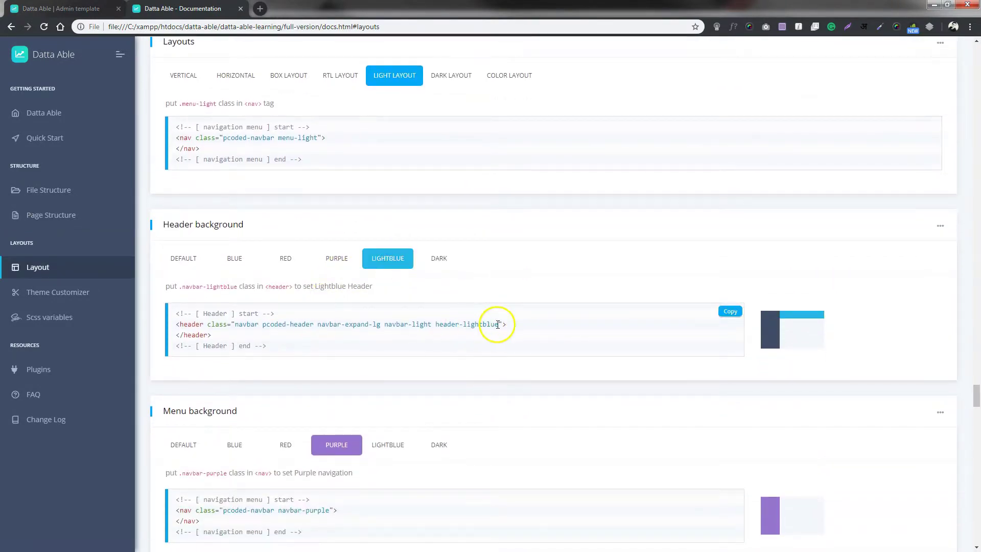
pyautogui.click(436, 323)
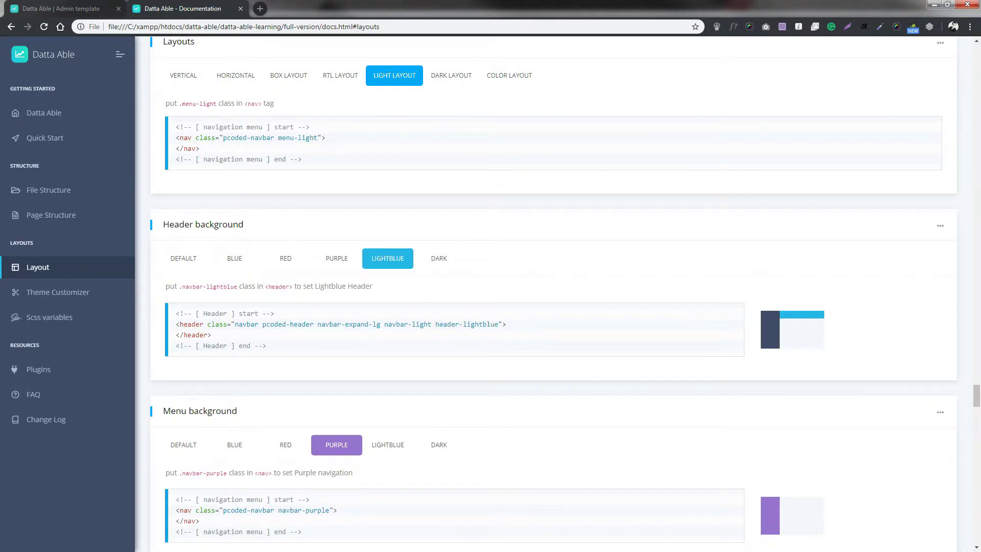
# Switch to Notepad++, add the header-lightblue class to the header tag in quick-start.html, save it and check the page in the browser
pyautogui.hotkey('alt', 'Tab')
pyautogui.click(179, 346)
pyautogui.scroll(-8, 153, 357)
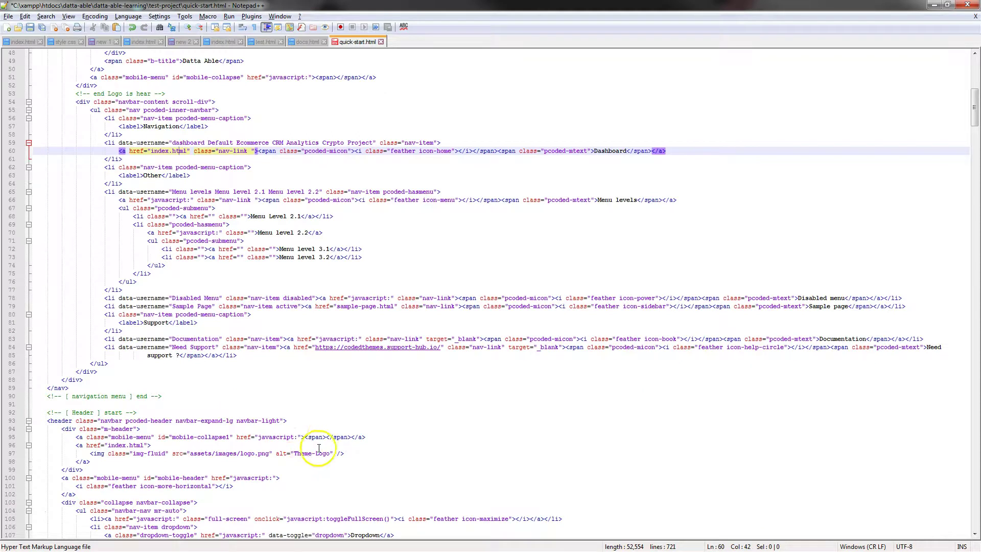
pyautogui.click(280, 421)
pyautogui.press('Down')
pyautogui.press('Down')
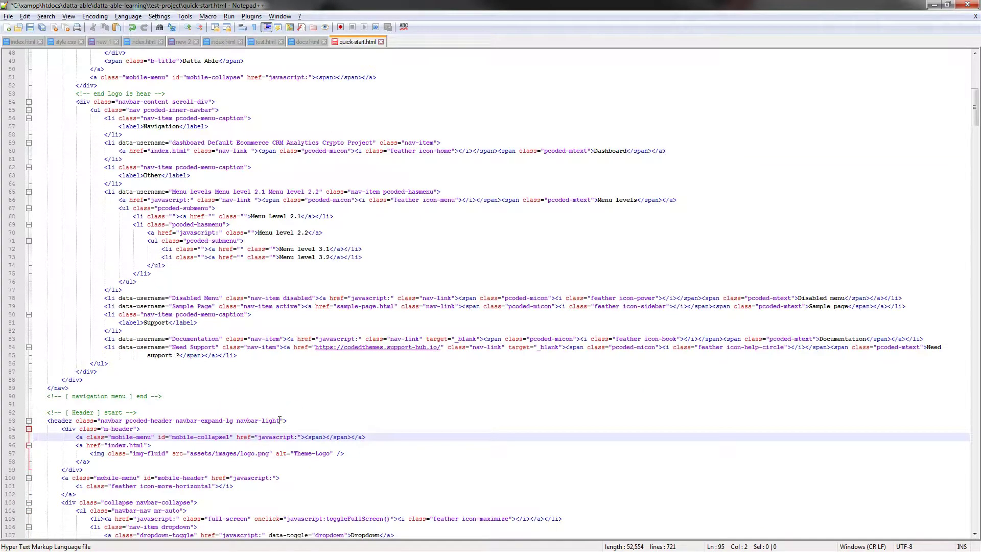
pyautogui.click(280, 421)
pyautogui.hotkey('ctrl', 'v')
pyautogui.hotkey('ctrl', 's')
pyautogui.click(279, 421)
pyautogui.hotkey('alt', 'Tab')
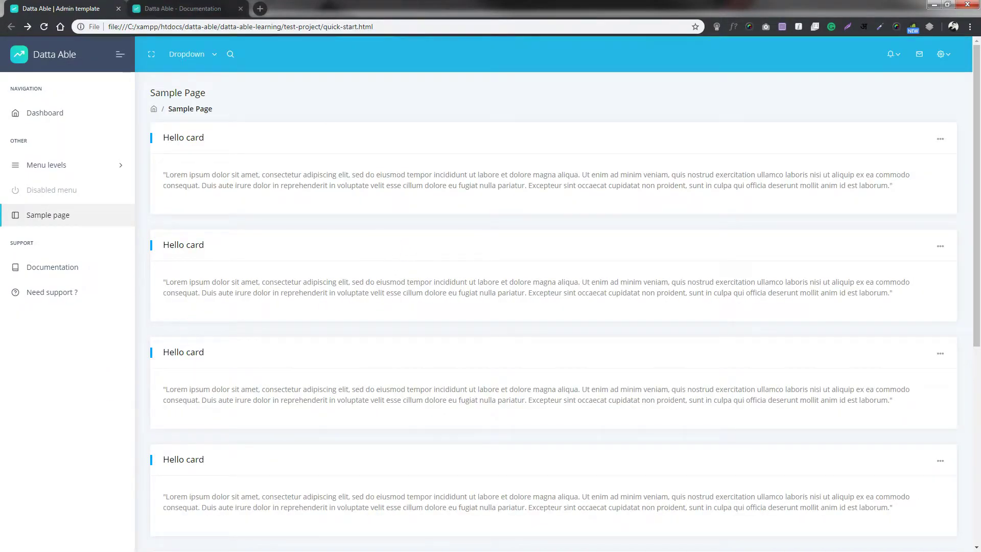
# Switch to Notepad++, add the brand-lightblue class to the nav tag in quick-start.html, save it and check the page in the browser
pyautogui.hotkey('alt', 'Tab')
pyautogui.scroll(2, 284, 339)
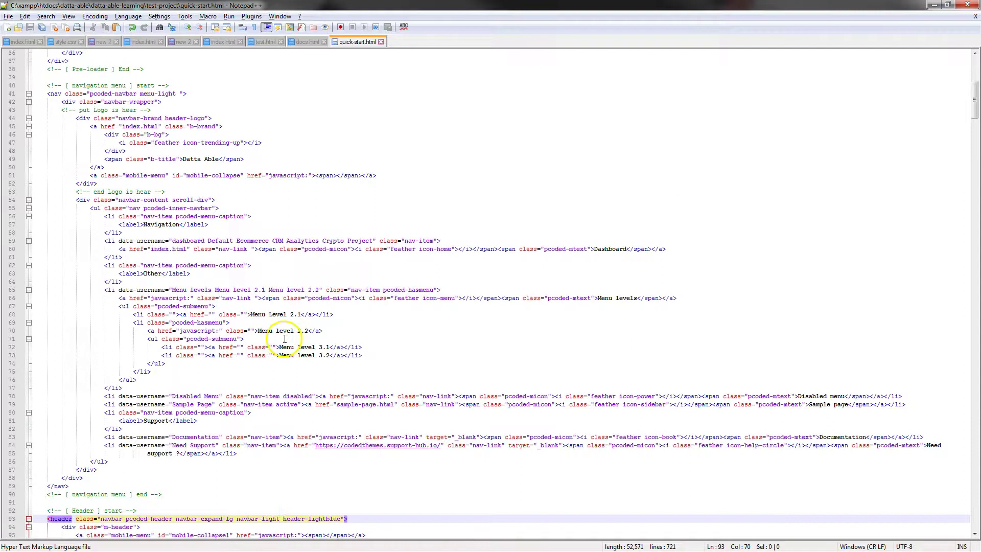
pyautogui.scroll(4, 289, 167)
pyautogui.click(179, 192)
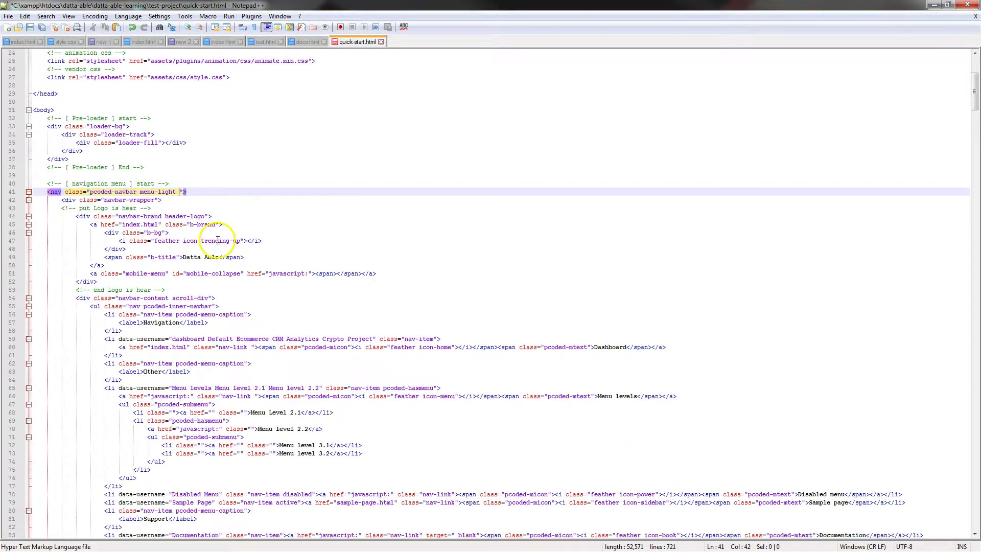
pyautogui.write('brand-lightblue')
pyautogui.hotkey('ctrl', 's')
pyautogui.press('Up')
pyautogui.hotkey('alt', 'Tab')
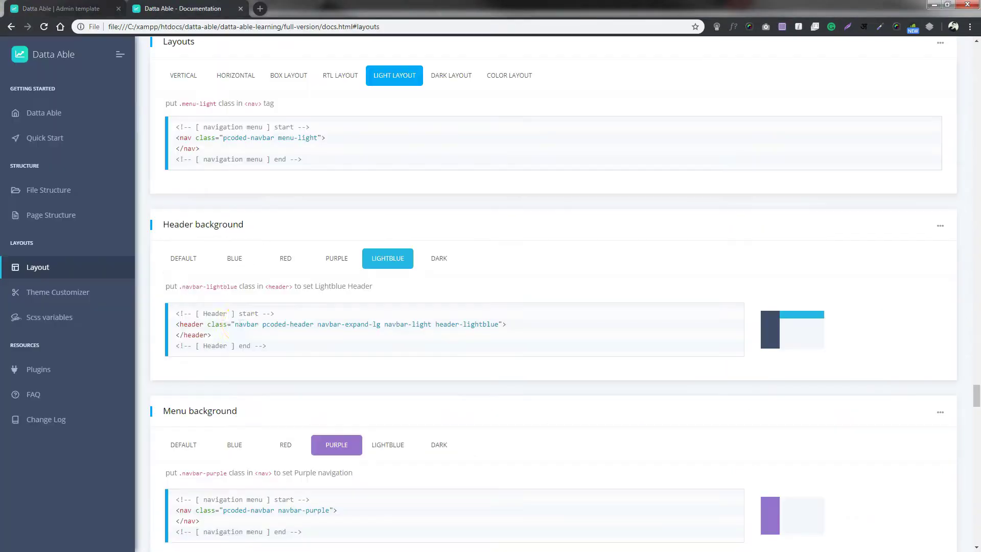
# Show the Color Layout option in the documentation's Layouts section and copy its icon-colored class
pyautogui.scroll(3, 508, 192)
pyautogui.click(503, 265)
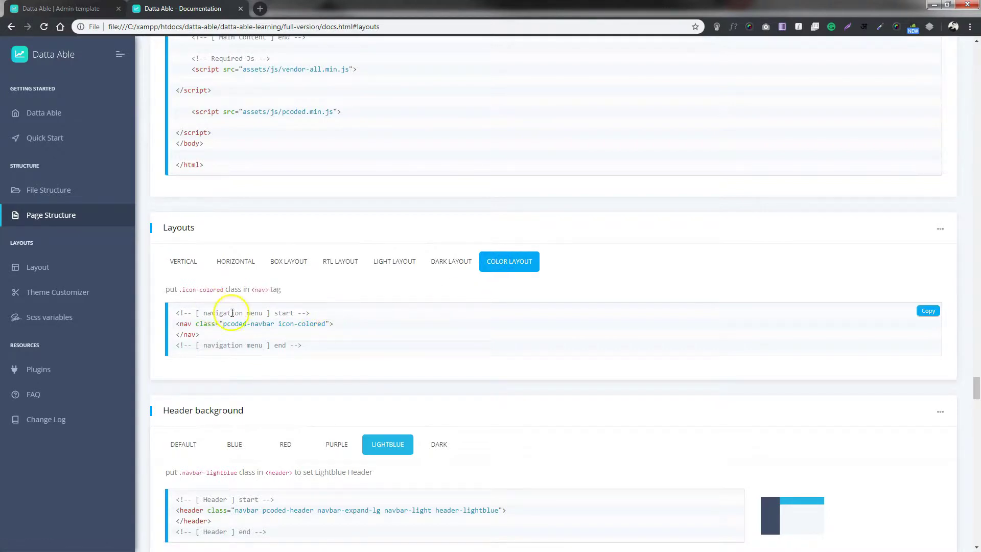
pyautogui.moveTo(325, 325); pyautogui.dragTo(279, 321)
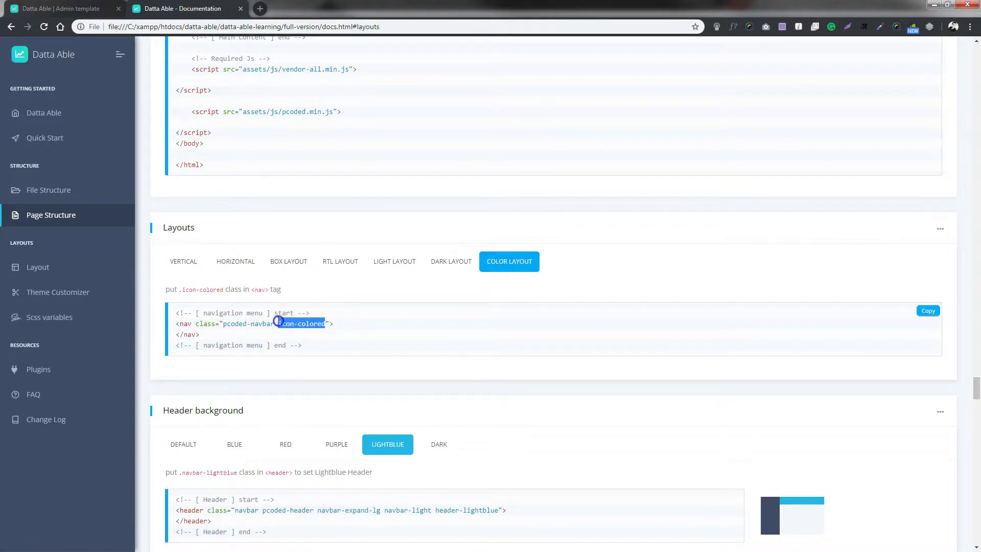
pyautogui.click(329, 339)
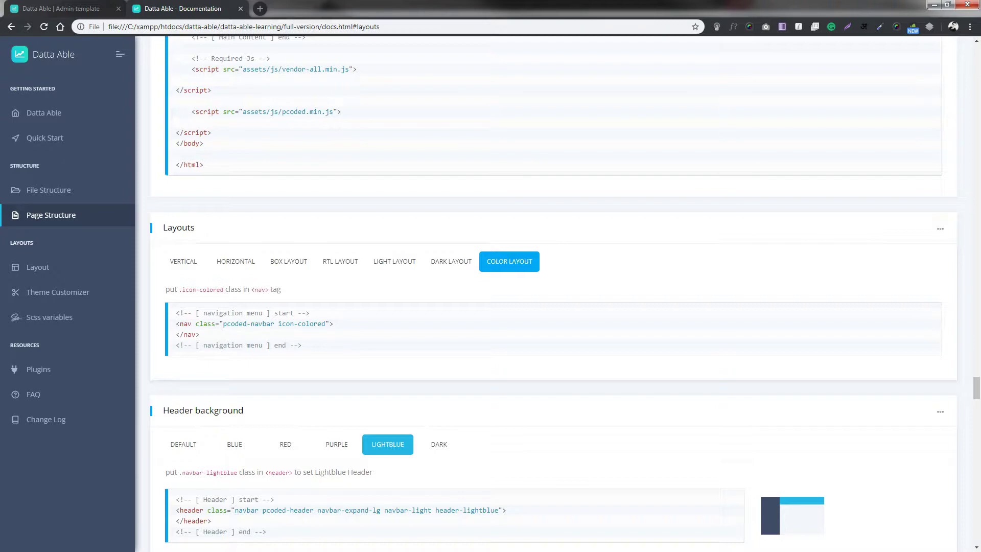
# Switch to Notepad++, add the icon-colored class to the nav tag in quick-start.html and save the file
pyautogui.hotkey('alt', 'Tab')
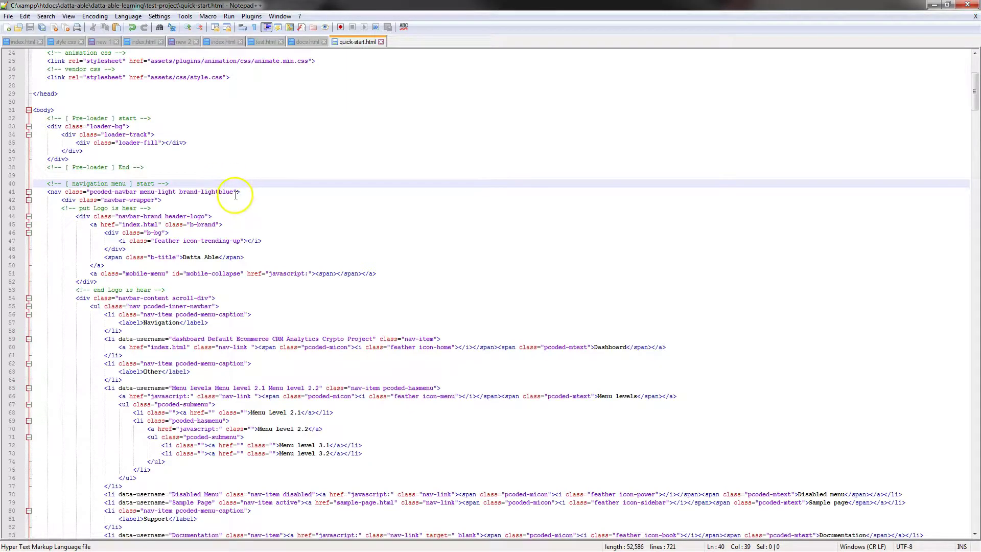
pyautogui.click(233, 191)
pyautogui.hotkey('ctrl', 'v')
pyautogui.click(330, 206)
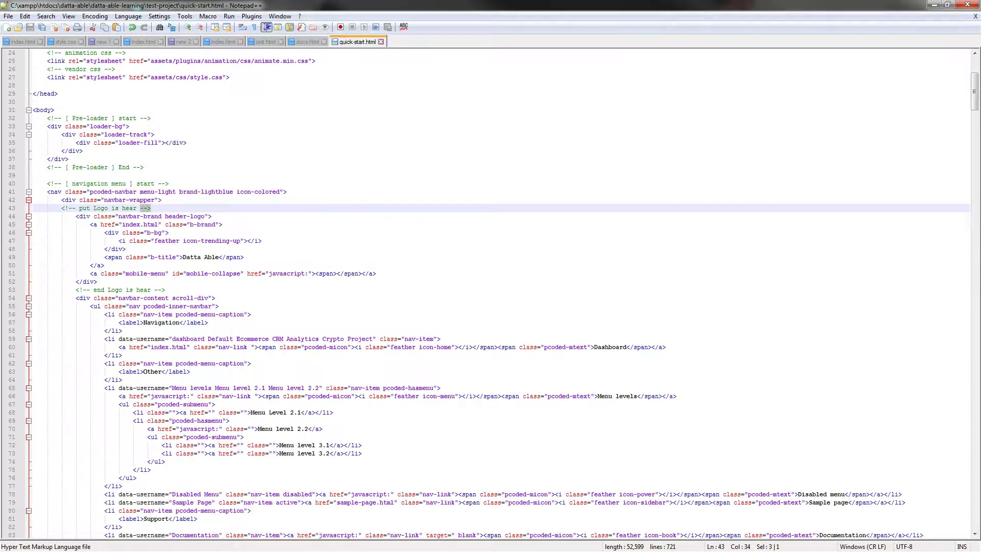
# Switch to the browser and check the sample page's menu icons, expanded Menu levels submenu and header while scrolling
pyautogui.hotkey('alt', 'Tab')
pyautogui.click(76, 7)
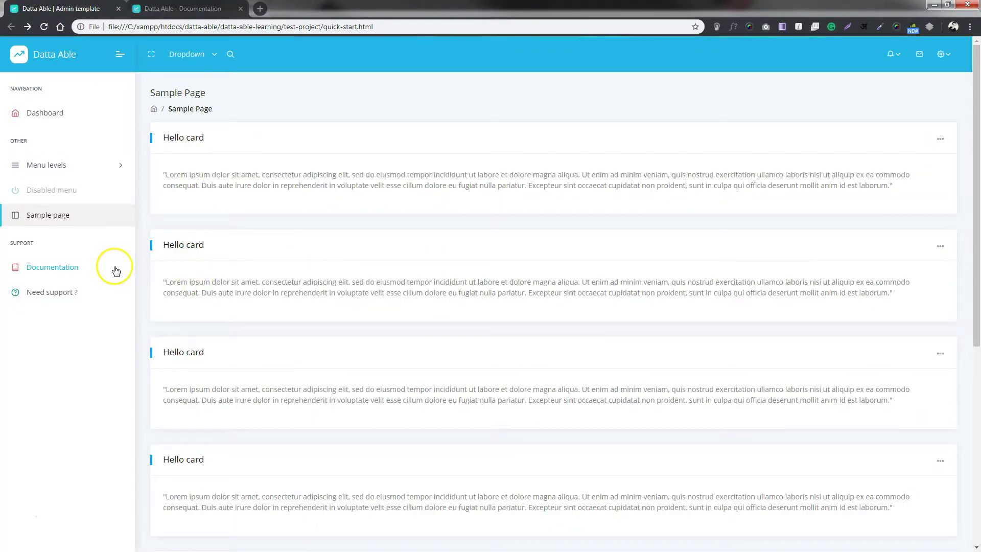
pyautogui.click(30, 165)
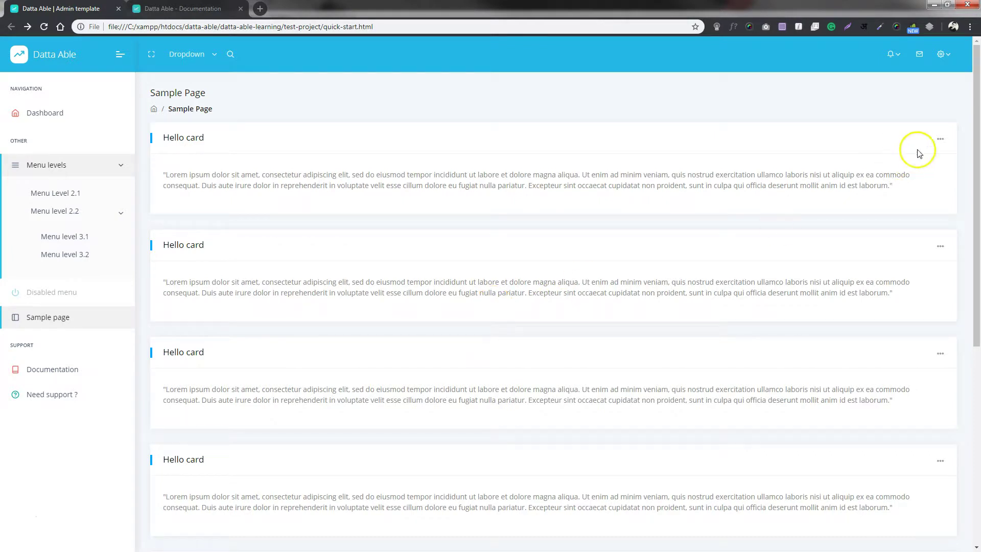
pyautogui.scroll(-4, 977, 148)
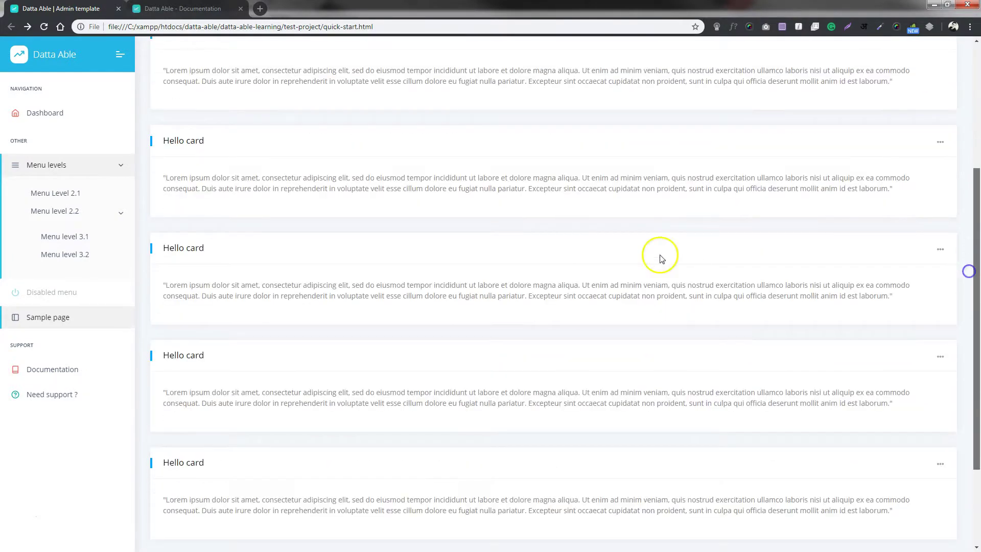
pyautogui.click(230, 210)
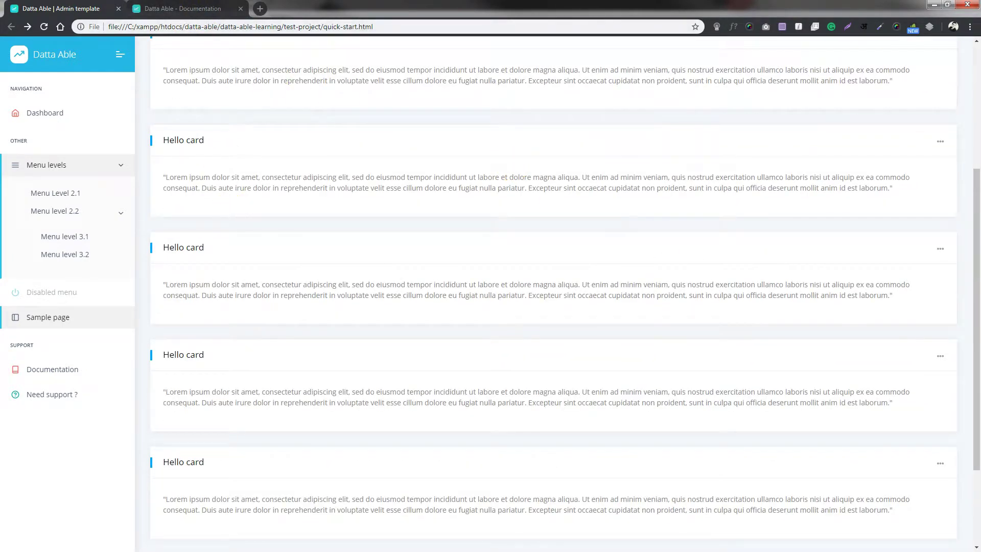
# Show the Dark Layout option in the browser documentation's Layouts section and copy its dark.css stylesheet link code
pyautogui.hotkey('alt', 'Tab')
pyautogui.click(267, 248)
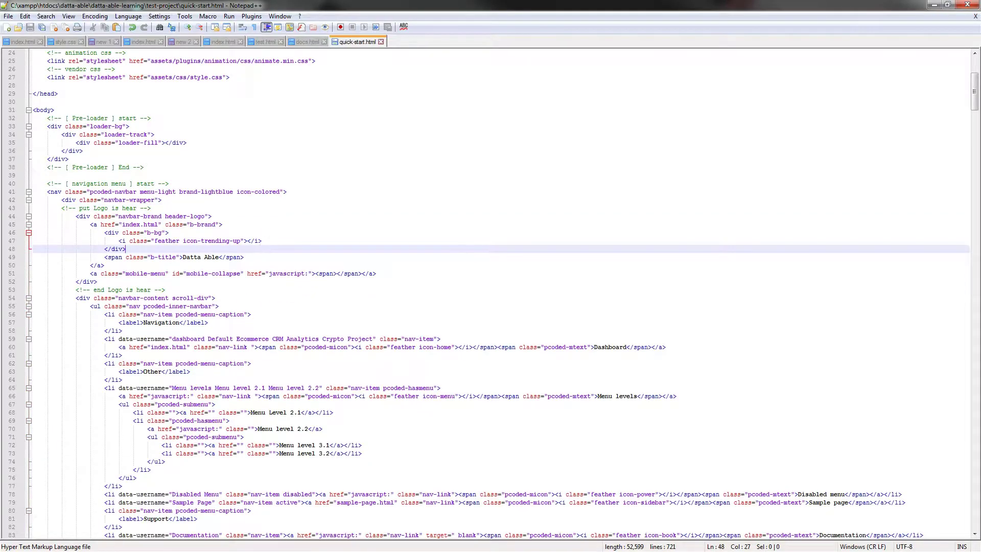
pyautogui.hotkey('alt', 'Tab')
pyautogui.click(187, 9)
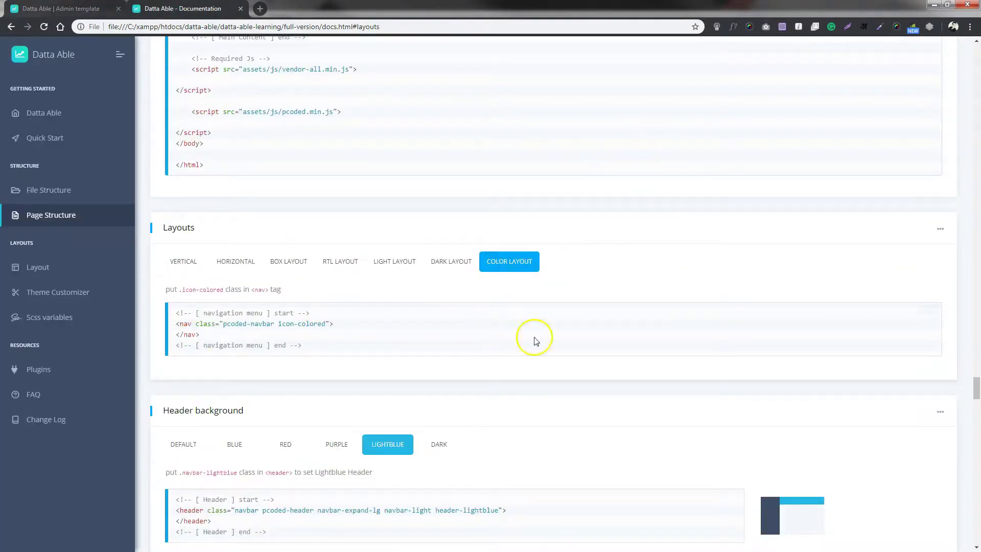
pyautogui.click(445, 262)
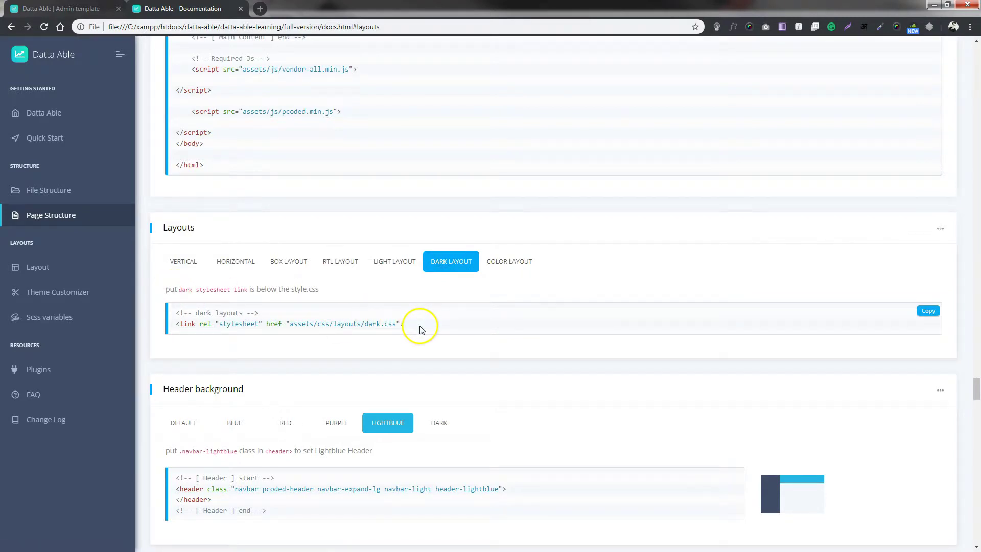
pyautogui.moveTo(166, 289); pyautogui.dragTo(179, 289)
pyautogui.moveTo(250, 289); pyautogui.dragTo(283, 289)
pyautogui.moveTo(405, 324); pyautogui.dragTo(177, 327)
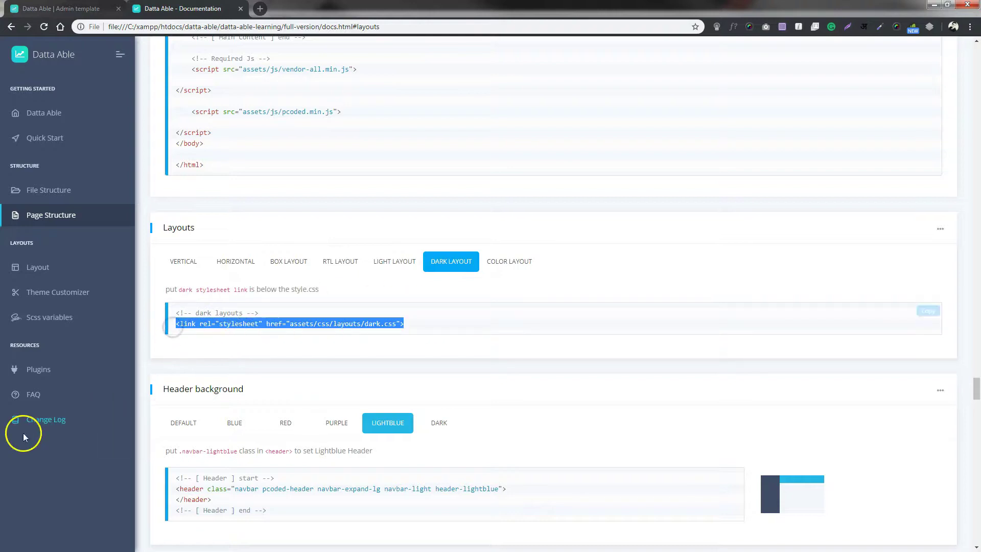
pyautogui.moveTo(905, 333)
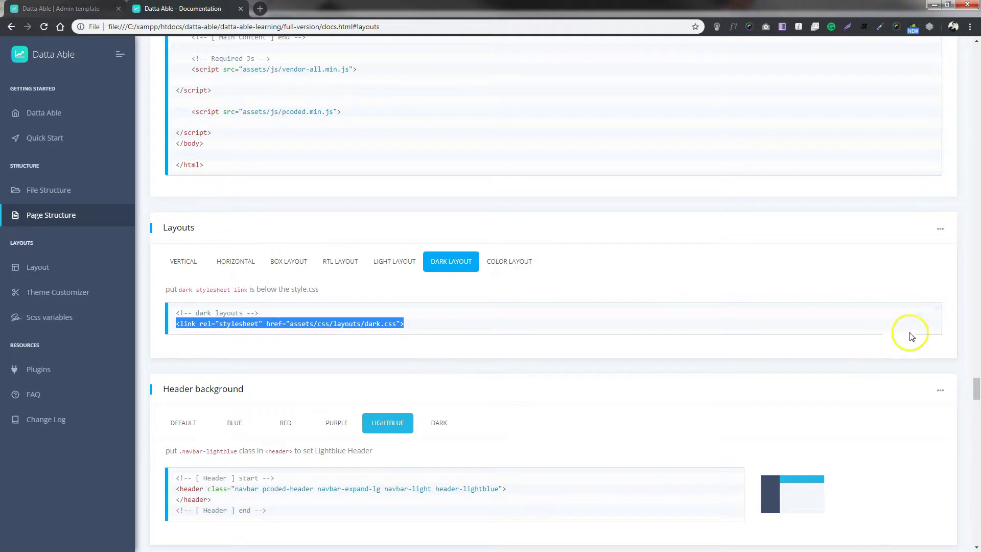
pyautogui.click(929, 313)
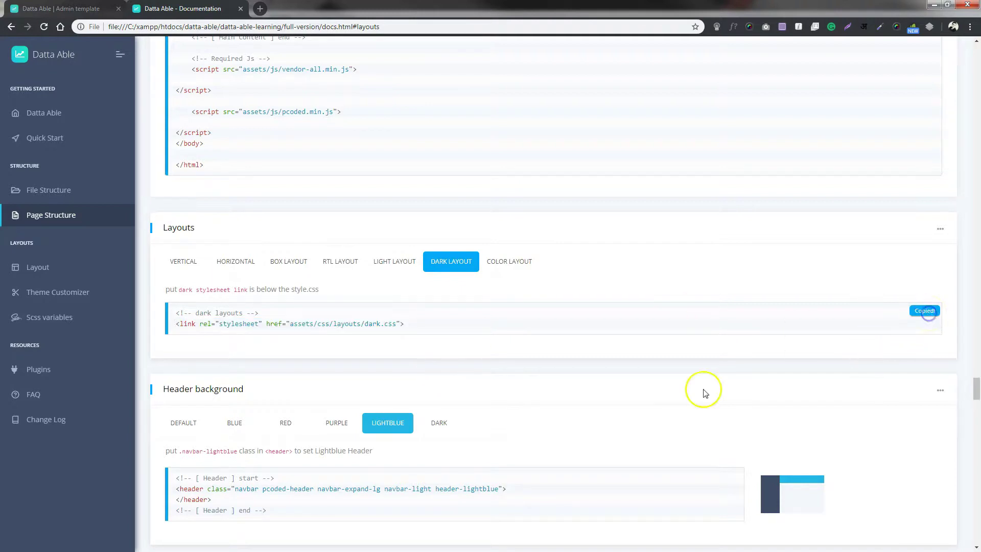
# Switch to Notepad++, paste the dark.css stylesheet link below style.css in quick-start.html, indent it and save the file
pyautogui.hotkey('alt', 'Tab')
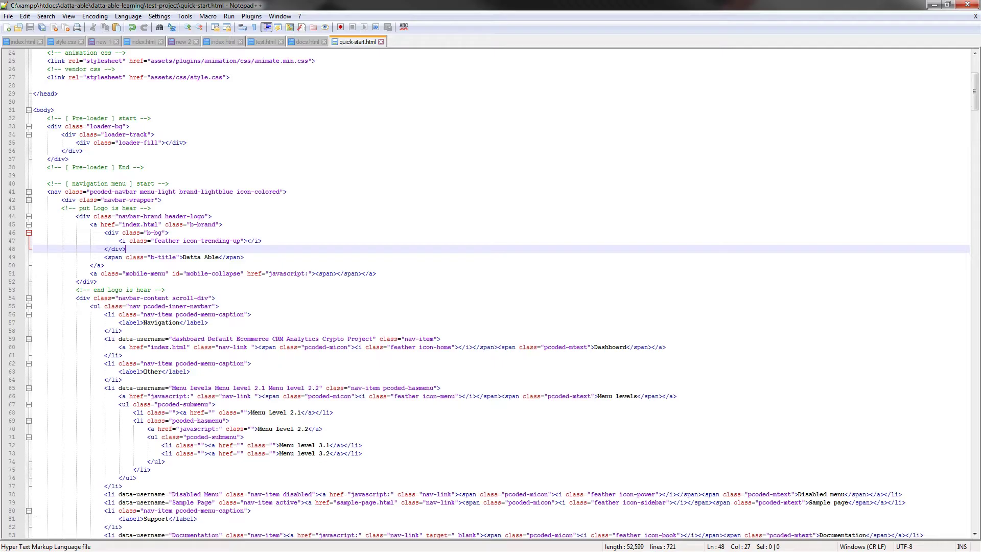
pyautogui.scroll(10, 131, 340)
pyautogui.click(279, 268)
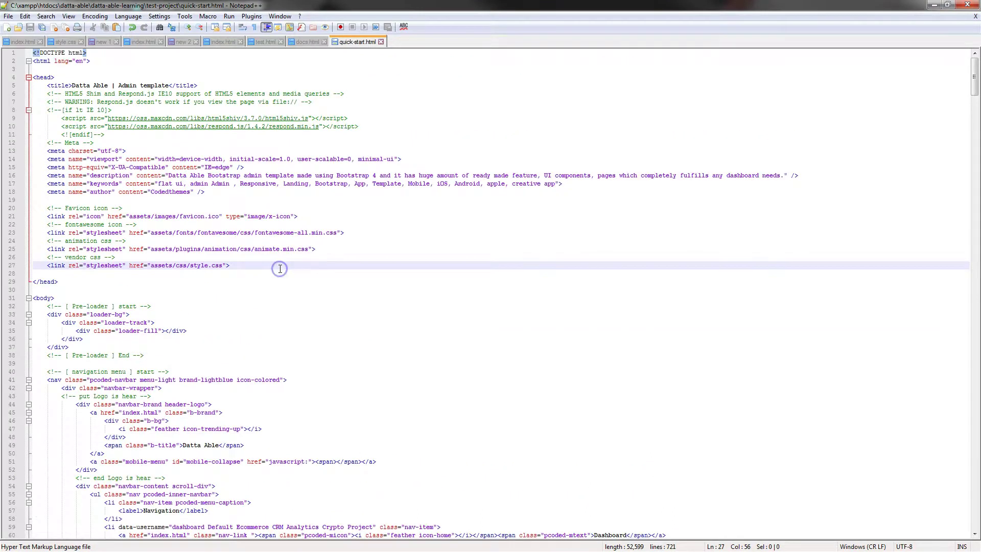
pyautogui.press('Return')
pyautogui.hotkey('ctrl', 'v')
pyautogui.hotkey('ctrl', 's')
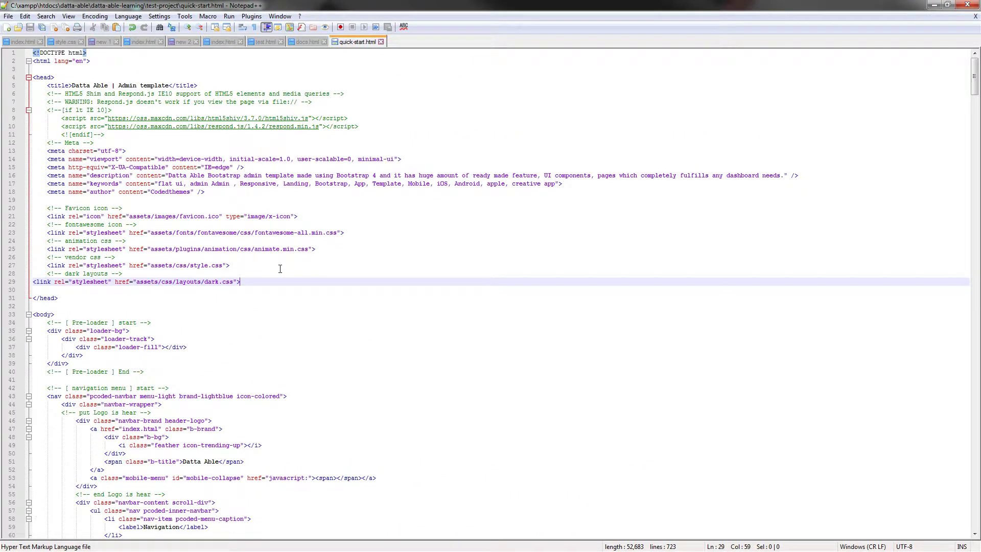
pyautogui.press('Tab')
pyautogui.click(305, 277)
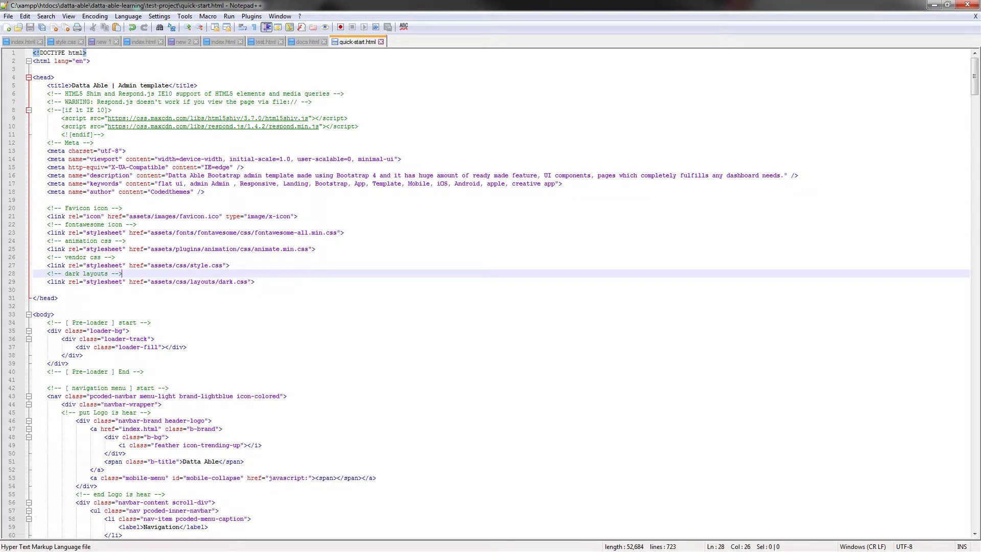
# Switch to the browser and reload the sample page to check the dark layout
pyautogui.hotkey('alt', 'Tab')
pyautogui.press('F5')
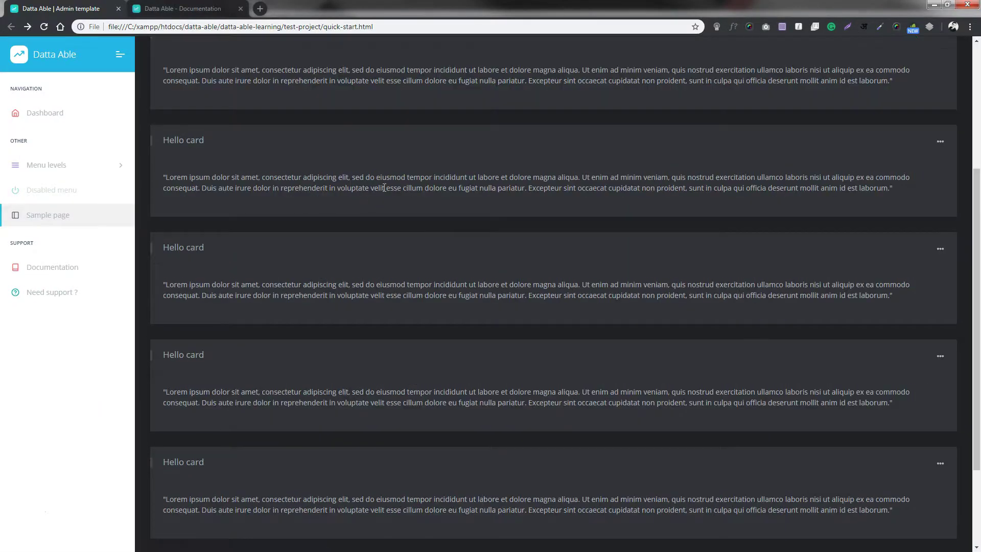
pyautogui.scroll(2, 385, 188)
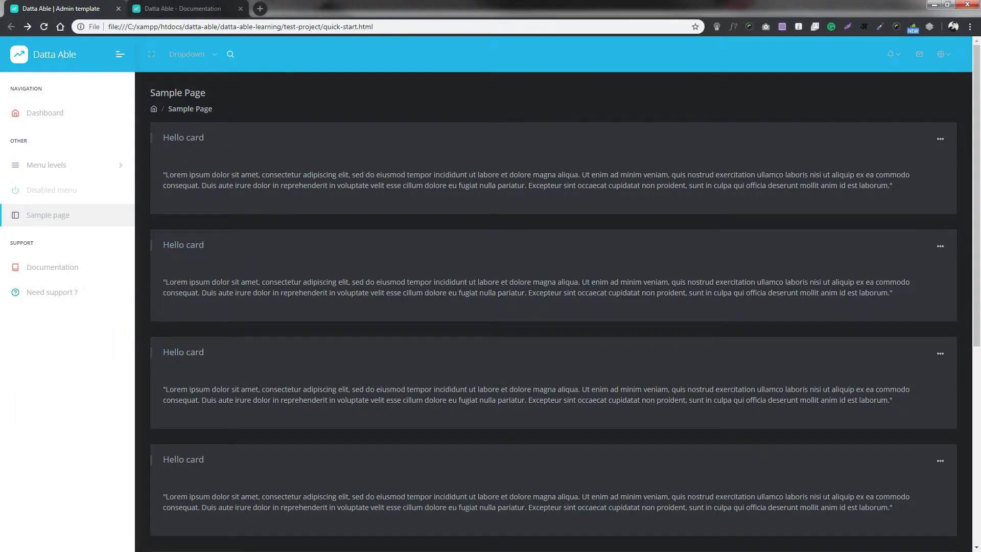
# Switch to Notepad++, add the navbar-dark class to the pcoded-navbar nav tag in quick-start.html and save the file
pyautogui.hotkey('alt', 'Tab')
pyautogui.click(276, 301)
pyautogui.scroll(-10, 266, 312)
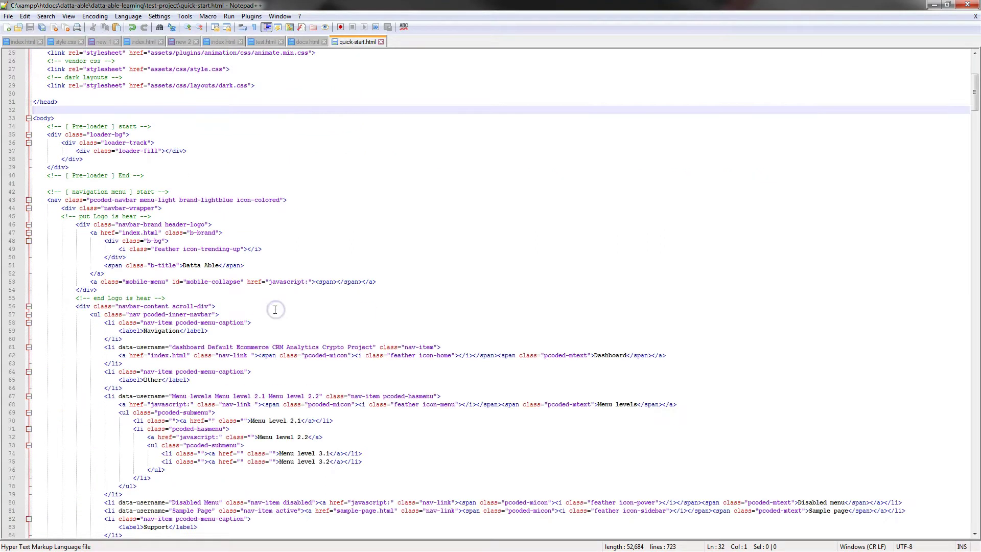
pyautogui.scroll(-4, 255, 315)
pyautogui.click(231, 230)
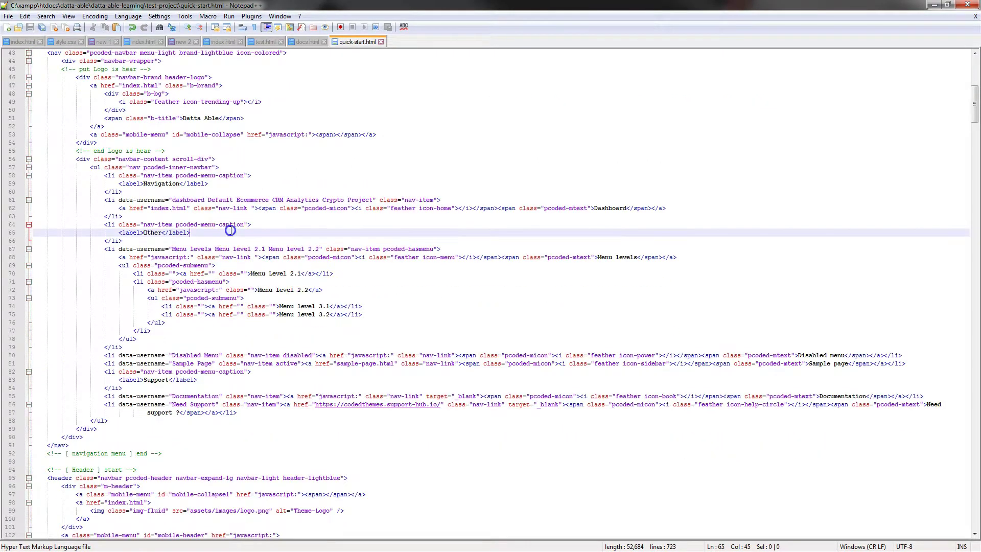
pyautogui.scroll(6, 231, 230)
pyautogui.click(231, 231)
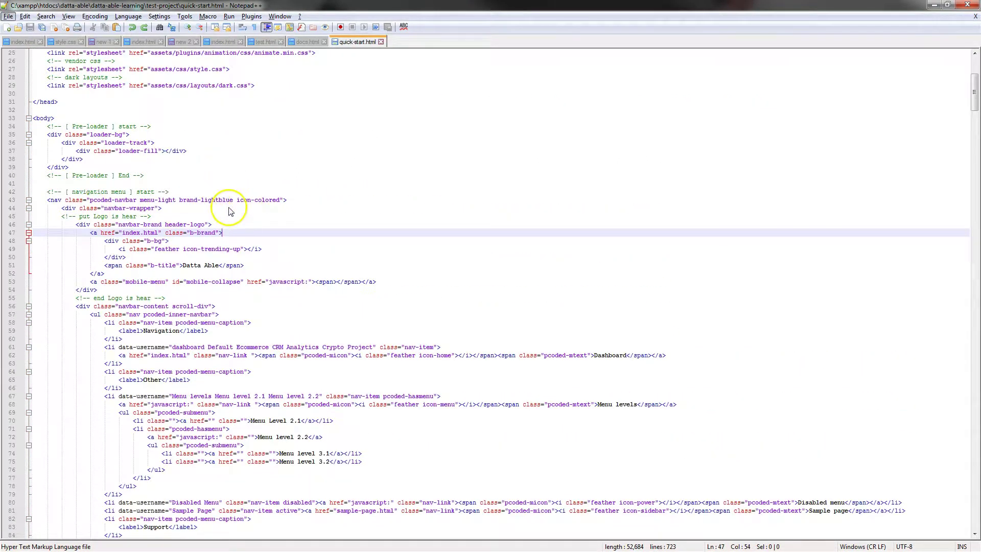
pyautogui.click(282, 201)
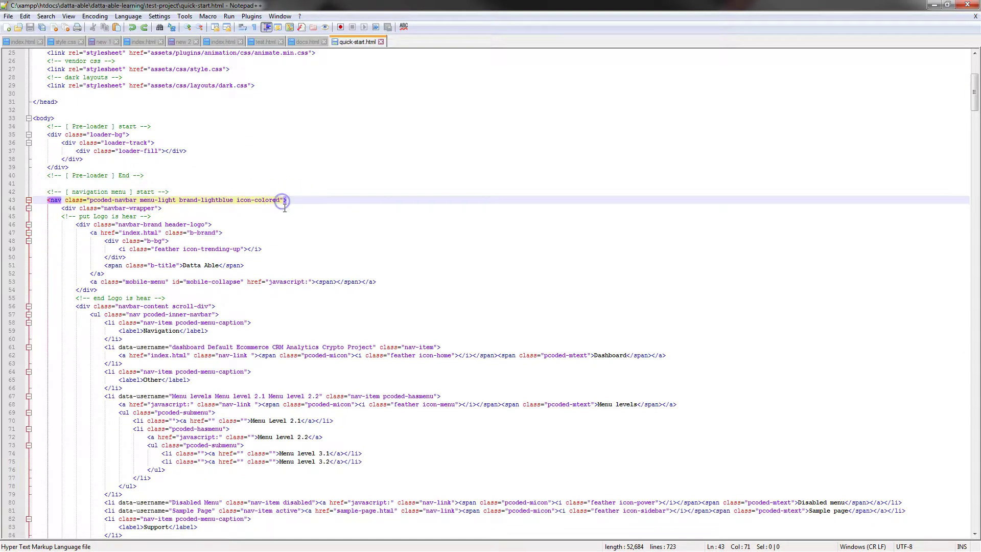
pyautogui.press('Left')
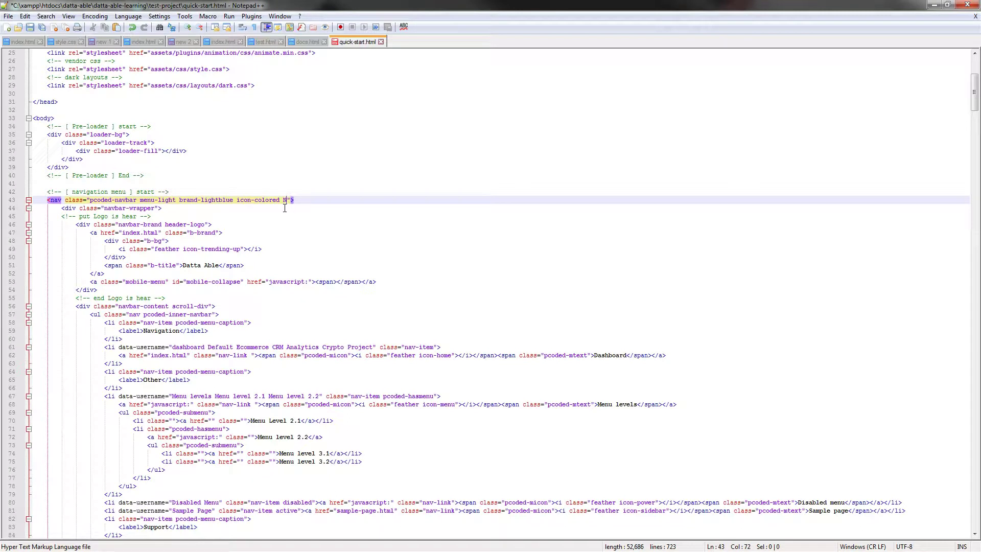
pyautogui.write('navb')
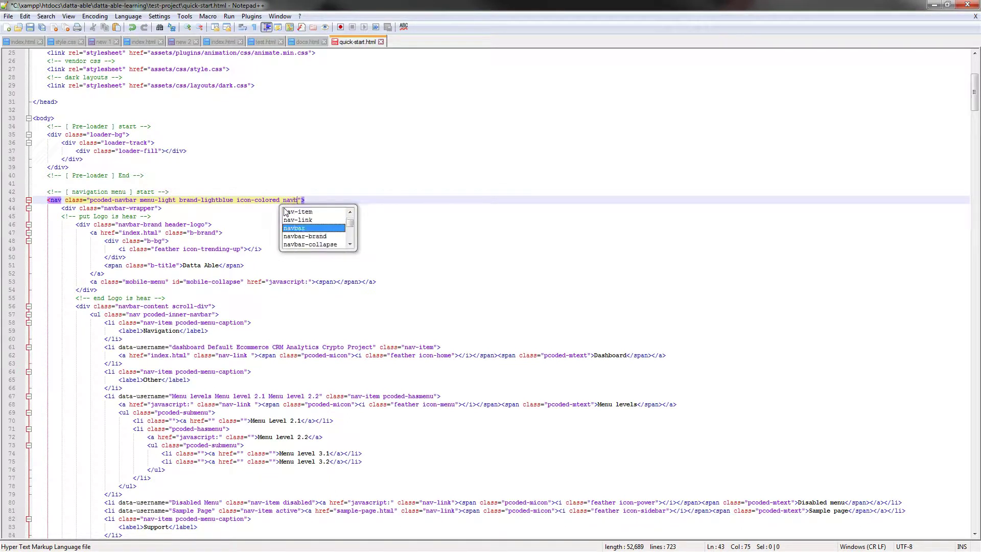
pyautogui.write('ar-dark')
pyautogui.hotkey('ctrl', 's')
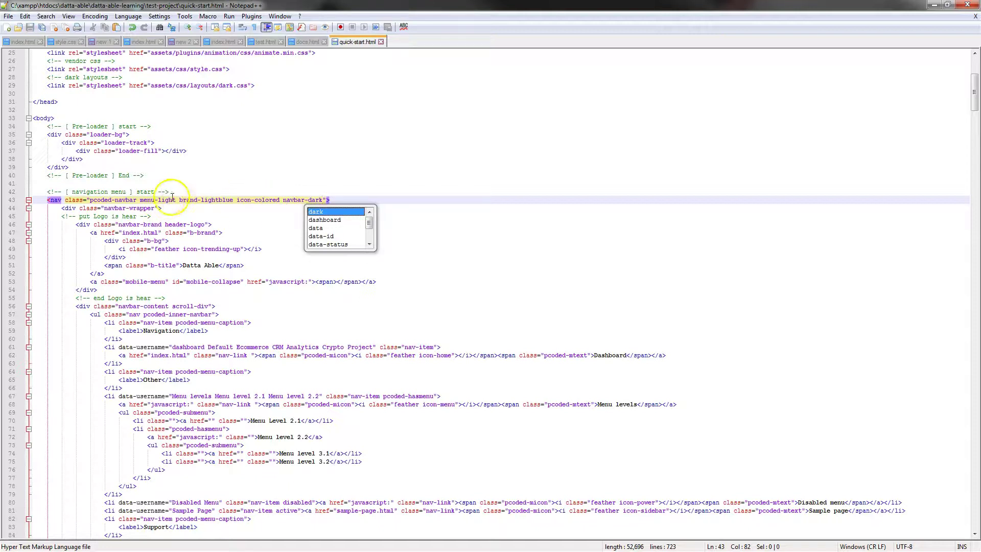
# Remove the menu-light class from the nav tag, save, and reload the sample page in the browser
pyautogui.moveTo(177, 200); pyautogui.dragTo(140, 201)
pyautogui.press('Delete')
pyautogui.press('Delete')
pyautogui.hotkey('ctrl', 's')
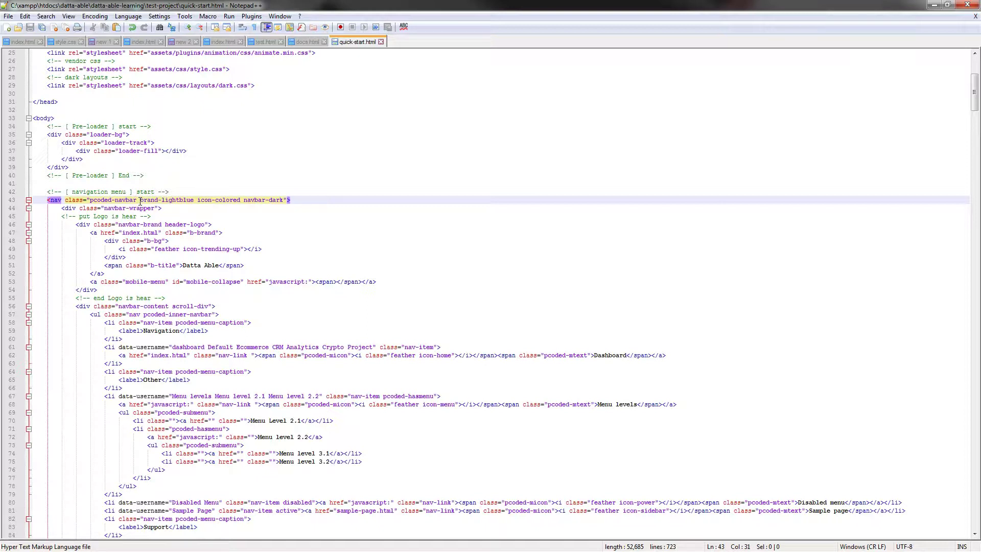
pyautogui.click(136, 217)
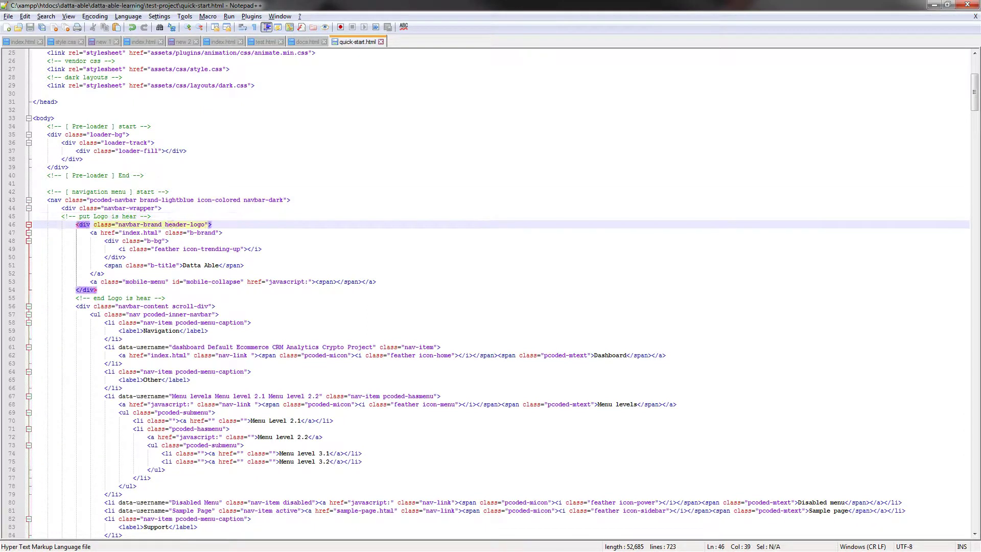
pyautogui.hotkey('alt', 'Tab')
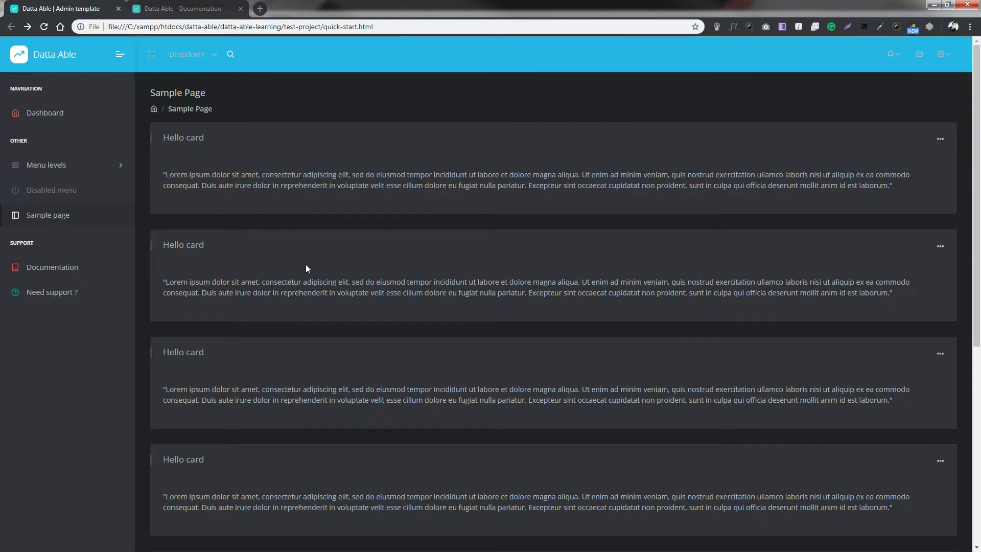
pyautogui.click(44, 26)
# Switch to Notepad++ and remove the header-lightblue class from the header tag in quick-start.html
pyautogui.hotkey('alt', 'Tab')
pyautogui.click(253, 224)
pyautogui.scroll(-9, 189, 362)
pyautogui.click(323, 404)
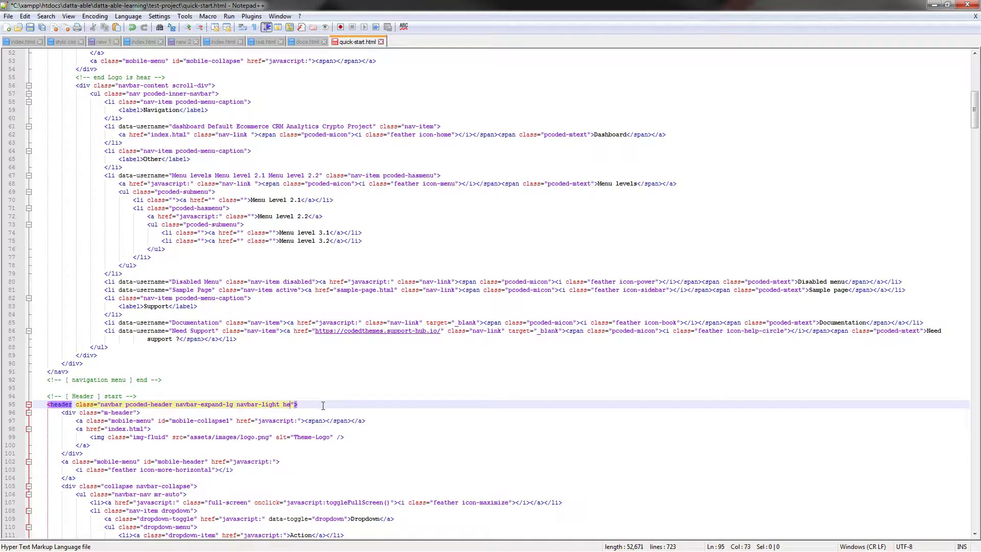
pyautogui.press('BackSpace')
# Change the nav tag's brand-lightblue class to brand-red and save the file
pyautogui.scroll(5, 324, 396)
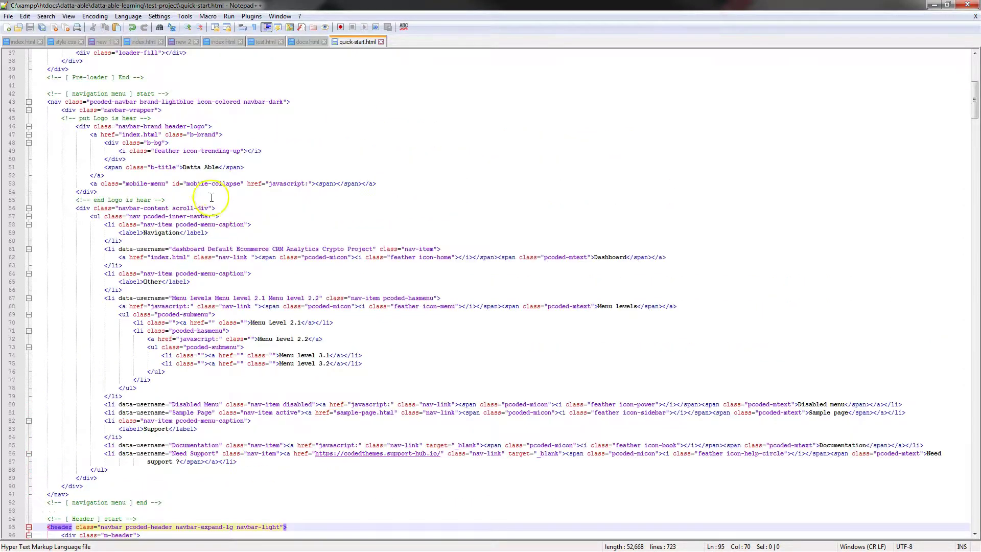
pyautogui.click(182, 102)
pyautogui.doubleClick(187, 102)
pyautogui.write('red')
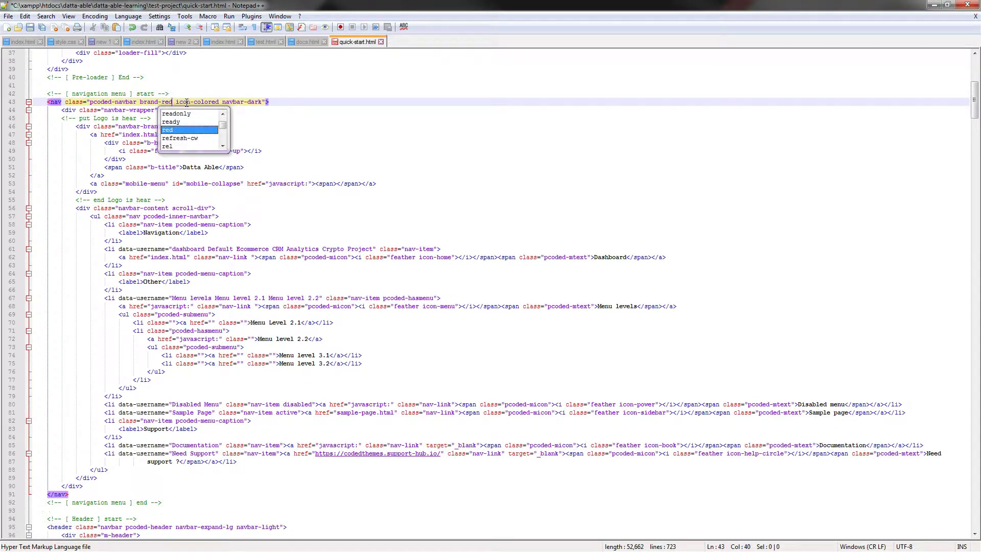
pyautogui.hotkey('ctrl', 's')
pyautogui.click(284, 232)
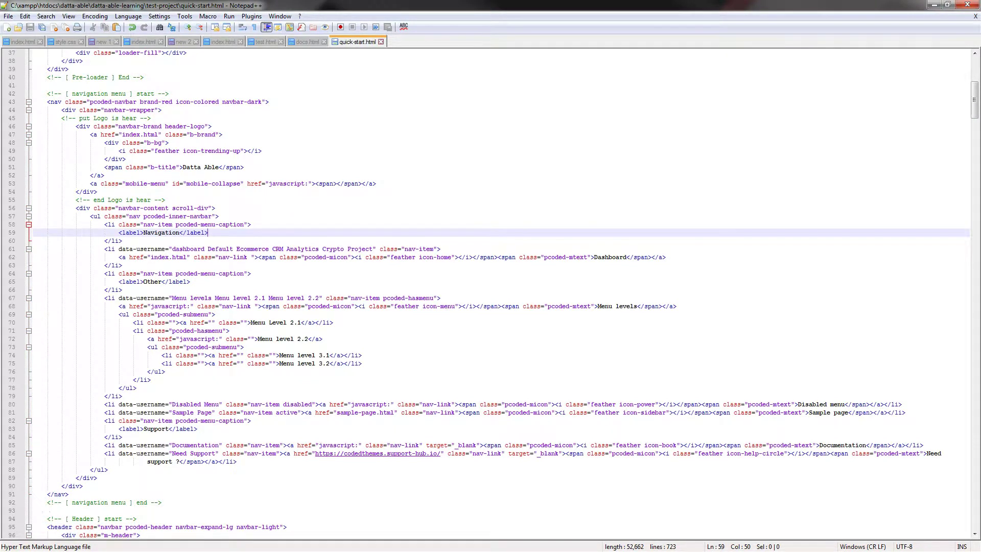
# Switch to the browser, reload the sample page and check the red brand, dark menu and header while scrolling
pyautogui.hotkey('alt', 'Tab')
pyautogui.click(291, 172)
pyautogui.press('F5')
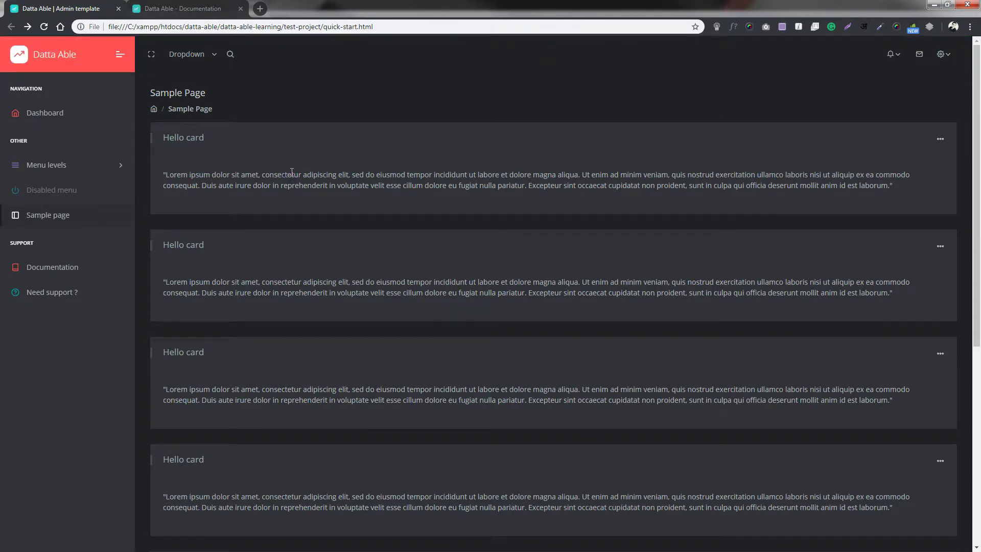
pyautogui.scroll(-2, 292, 173)
pyautogui.scroll(2, 300, 388)
pyautogui.scroll(-2, 301, 388)
pyautogui.scroll(2, 301, 388)
pyautogui.moveTo(971, 165); pyautogui.dragTo(971, 235)
pyautogui.scroll(2, 971, 235)
# Collapse the sample page's sidebar menu and expand it again
pyautogui.click(118, 55)
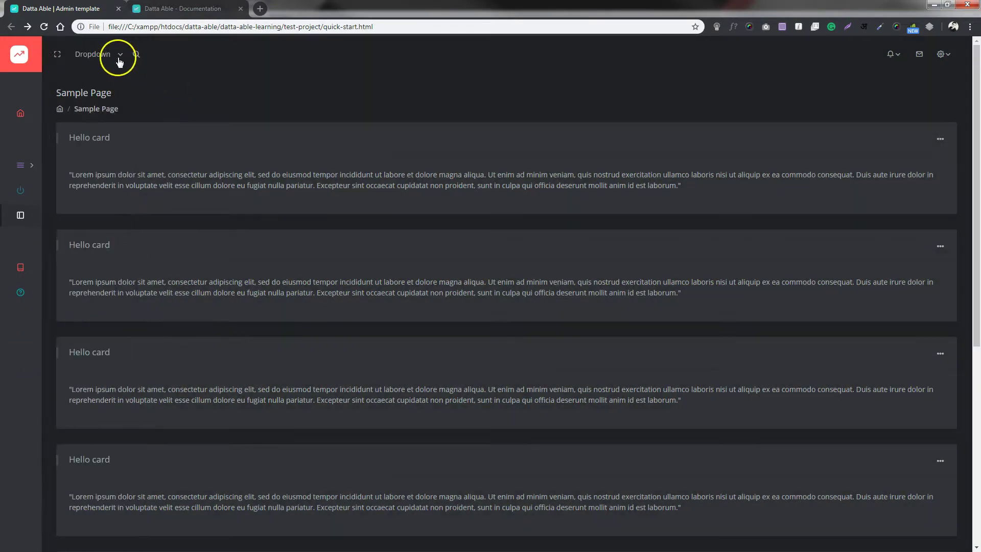
pyautogui.moveTo(21, 97)
pyautogui.click(120, 55)
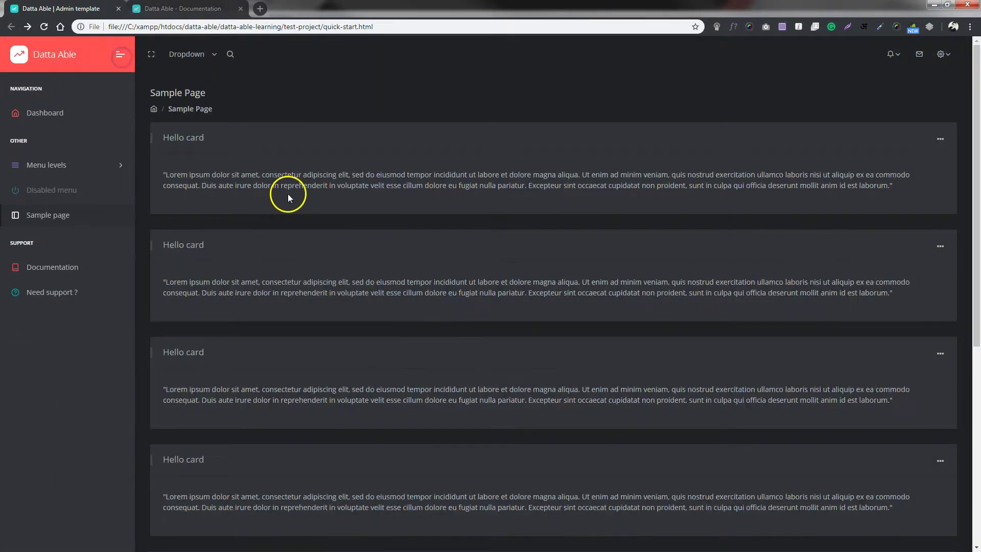
# Show the vertical layout table in the browser documentation and copy the navbar-collapsed class name from the Collapse menu row
pyautogui.click(180, 9)
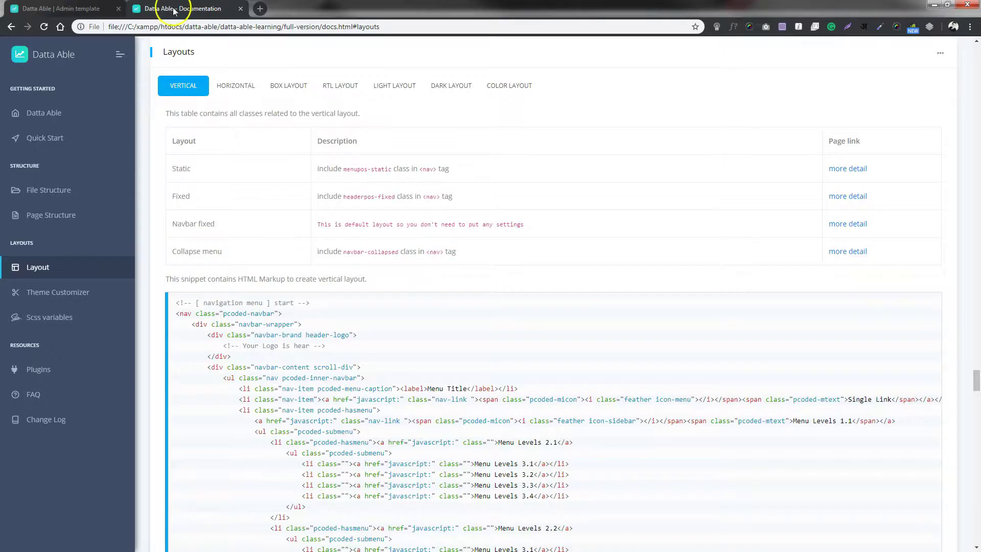
pyautogui.moveTo(176, 251); pyautogui.dragTo(373, 254)
pyautogui.click(419, 253)
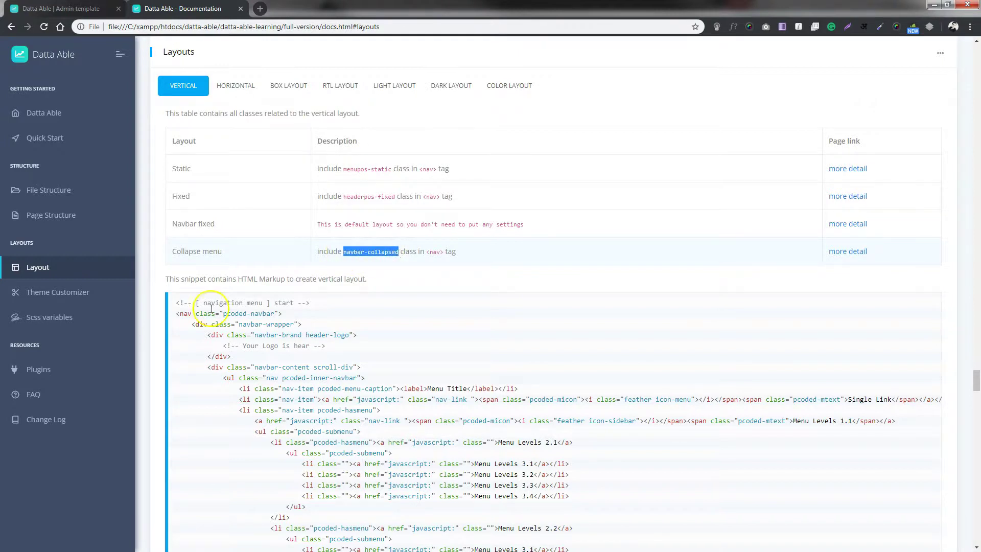
# Switch to Notepad++, paste navbar-collapsed after navbar-dark in the nav tag's class and save the file
pyautogui.hotkey('alt', 'Tab')
pyautogui.click(265, 275)
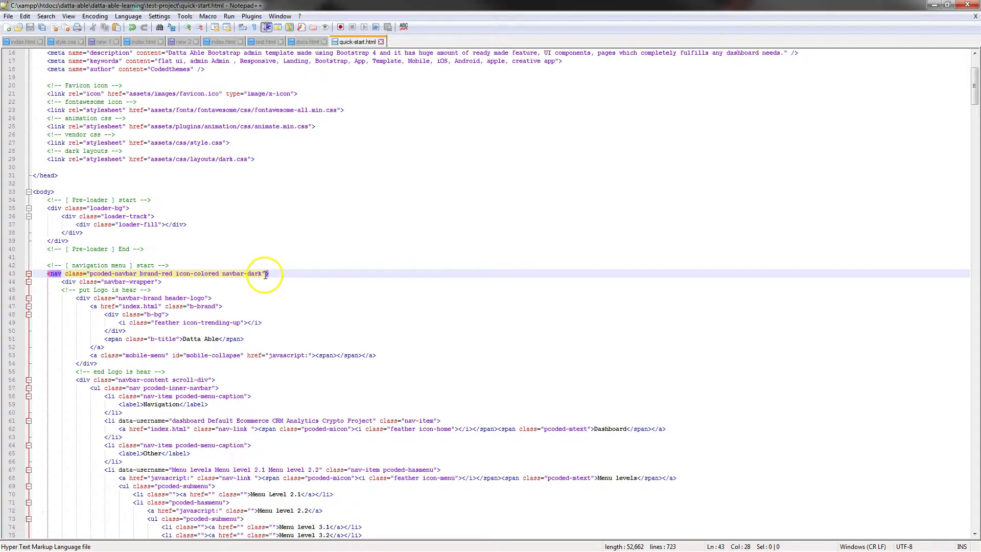
pyautogui.write('navbar-collapsed')
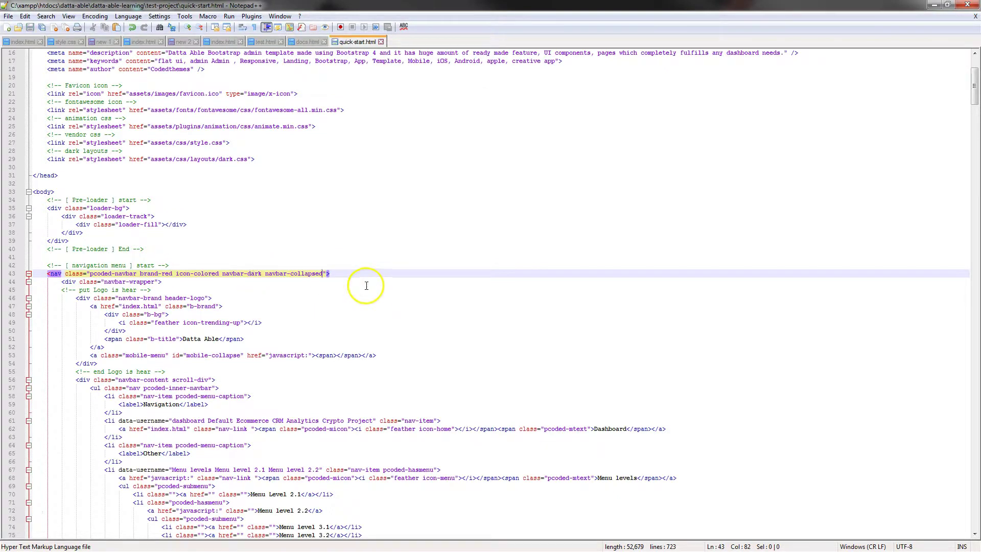
pyautogui.click(366, 284)
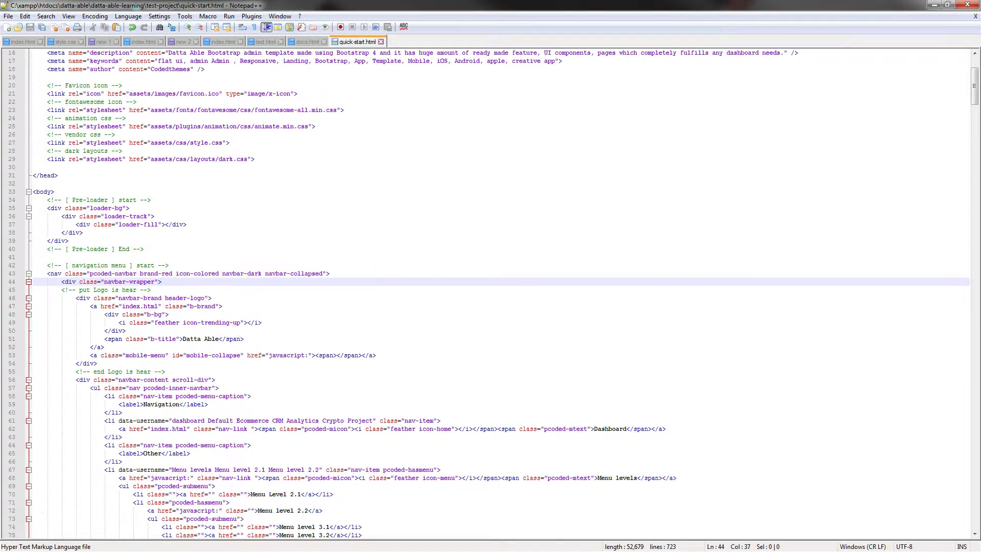
# Switch to the browser and reload the sample page to check the collapsed menu
pyautogui.hotkey('alt', 'Tab')
pyautogui.hotkey('ctrl', 'Tab')
pyautogui.rightClick(270, 236)
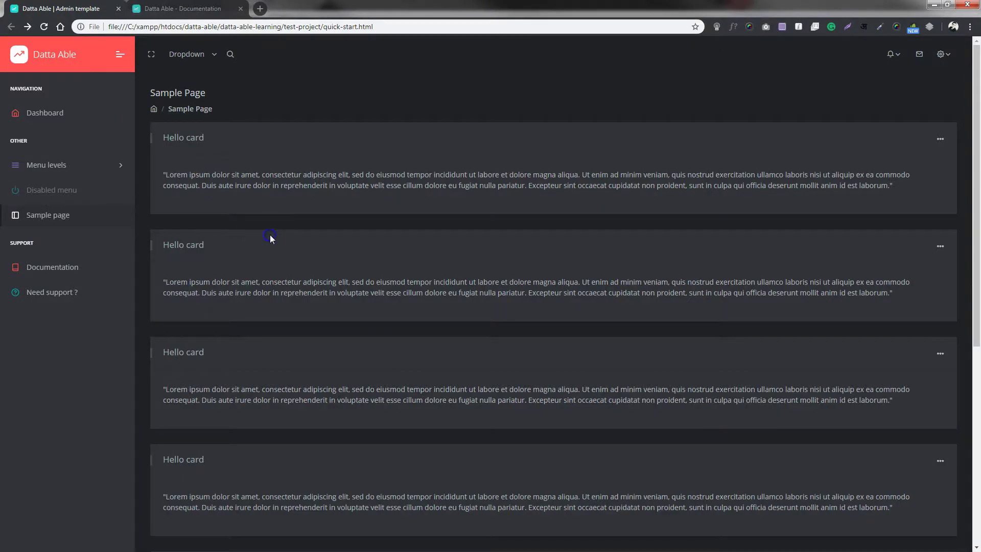
pyautogui.press('F5')
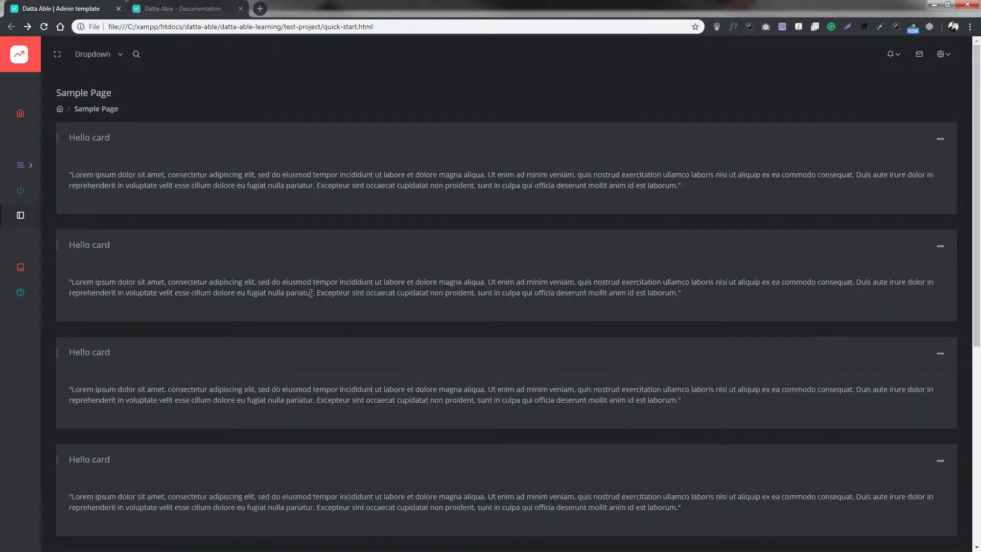
pyautogui.click(272, 268)
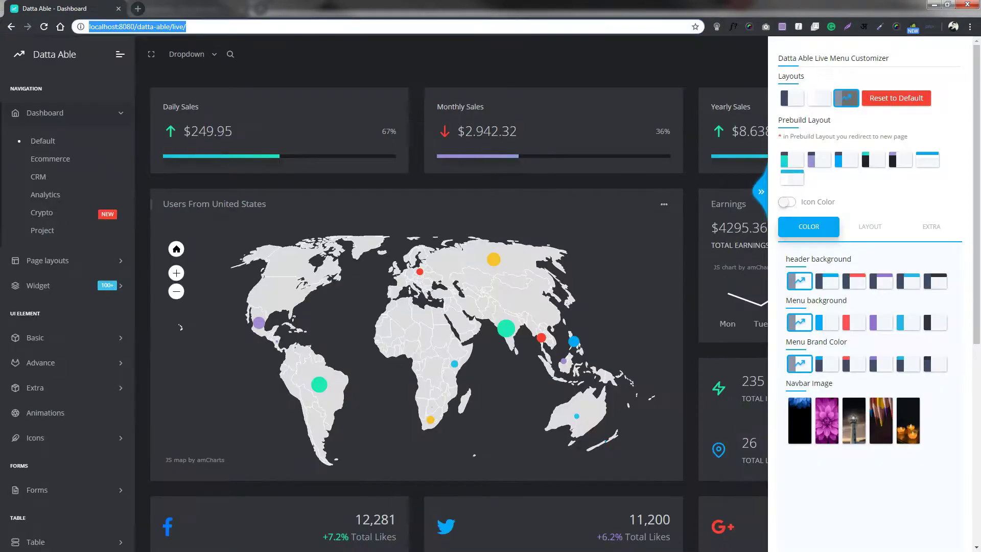
# Examine the live customizer's Layout options and compare them with the documentation's Static and Navbar fixed vertical layout rows
pyautogui.click(729, 279)
pyautogui.click(887, 228)
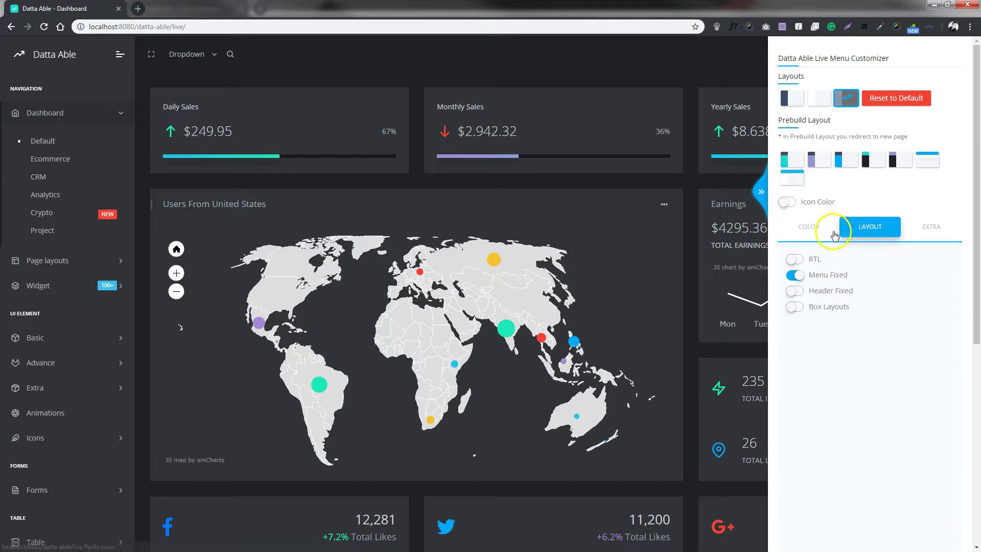
pyautogui.click(866, 387)
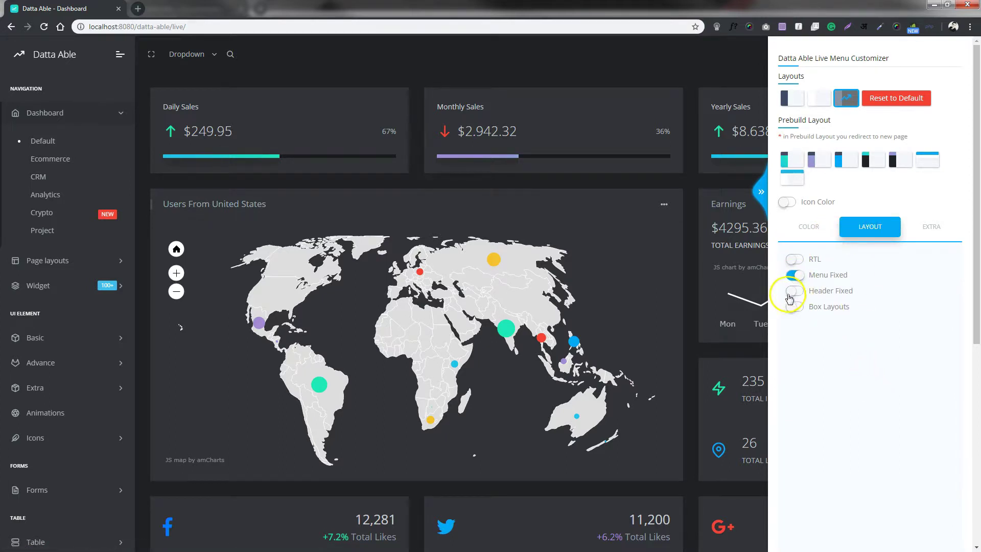
pyautogui.click(796, 308)
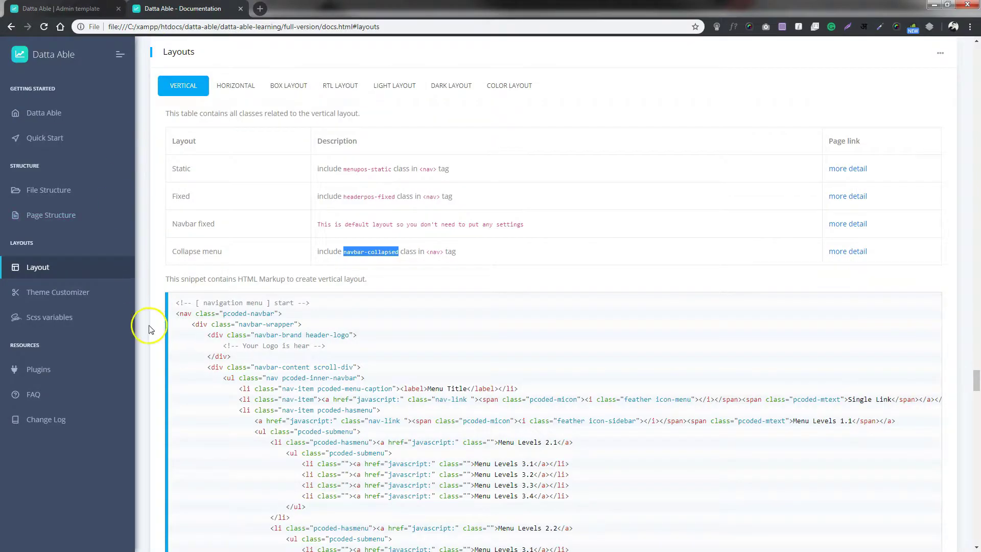
pyautogui.doubleClick(199, 172)
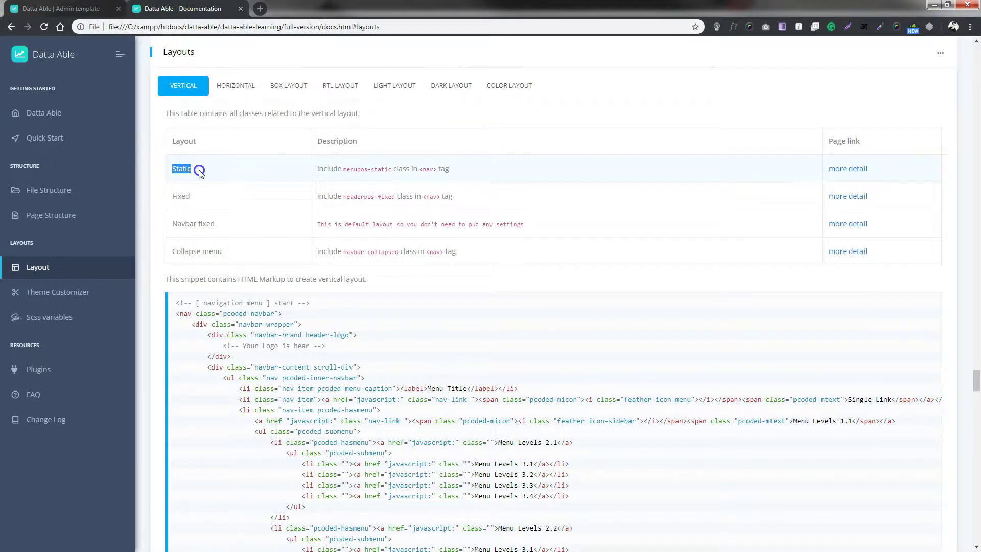
pyautogui.moveTo(543, 233); pyautogui.dragTo(199, 231)
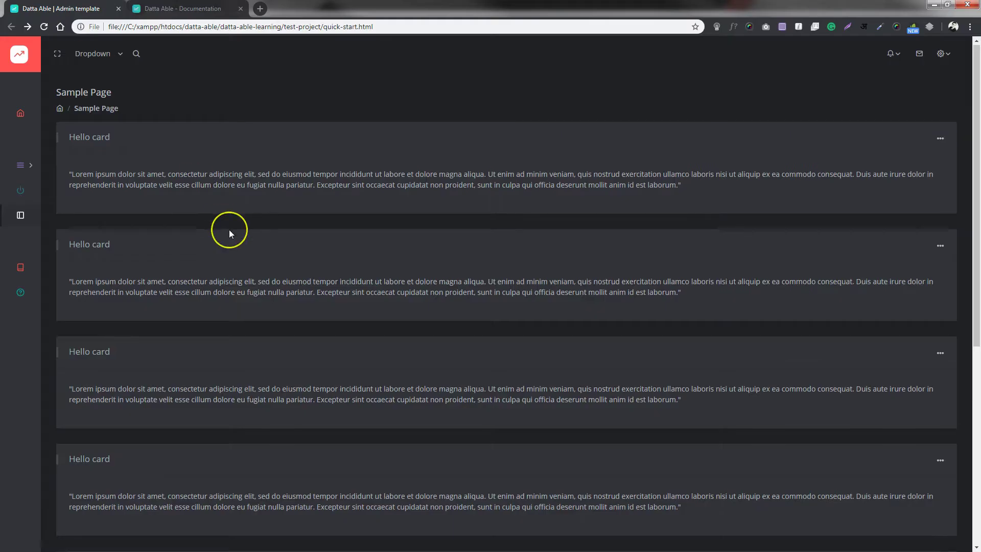
# Examine how the sample page's sidebar menu and header behave while scrolling the page down and back up
pyautogui.scroll(-3, 229, 233)
pyautogui.scroll(3, 229, 233)
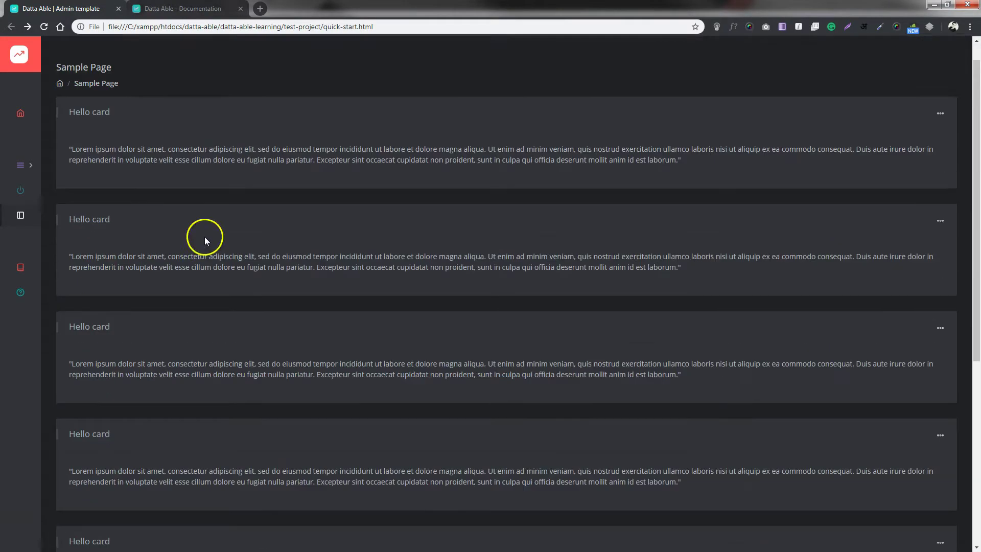
pyautogui.scroll(1, 204, 237)
pyautogui.moveTo(41, 299)
pyautogui.scroll(-2, 41, 300)
pyautogui.scroll(1, 44, 306)
pyautogui.scroll(-1, 43, 305)
pyautogui.scroll(2, 44, 306)
pyautogui.scroll(-1, 401, 249)
pyautogui.click(402, 248)
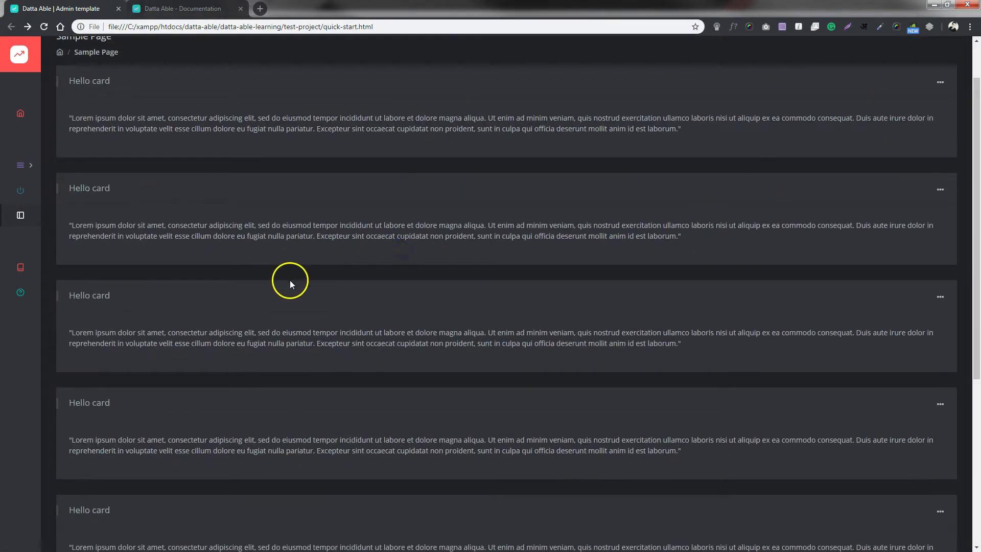
# Switch to Notepad++, remove the navbar-collapsed class from the nav tag and save the file
pyautogui.hotkey('alt', 'Tab')
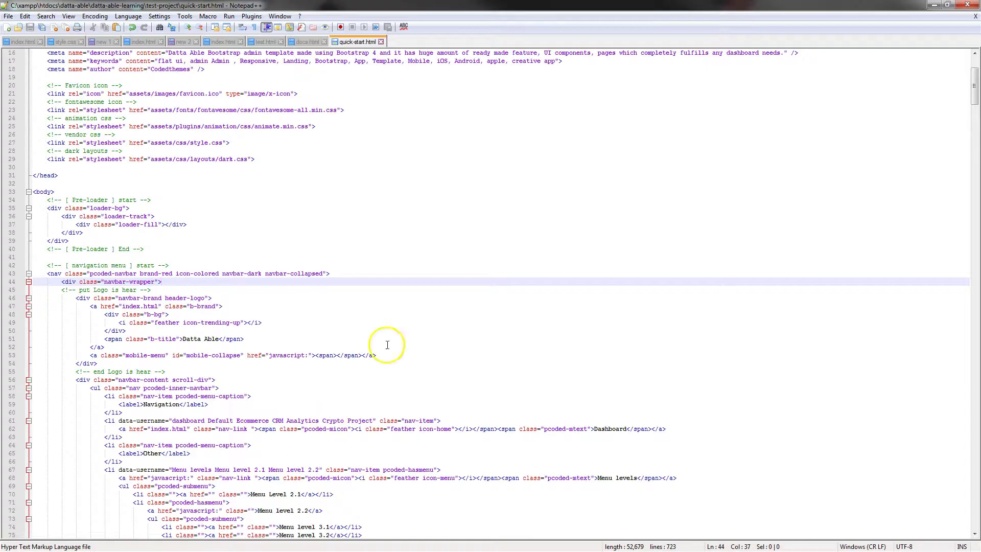
pyautogui.click(324, 275)
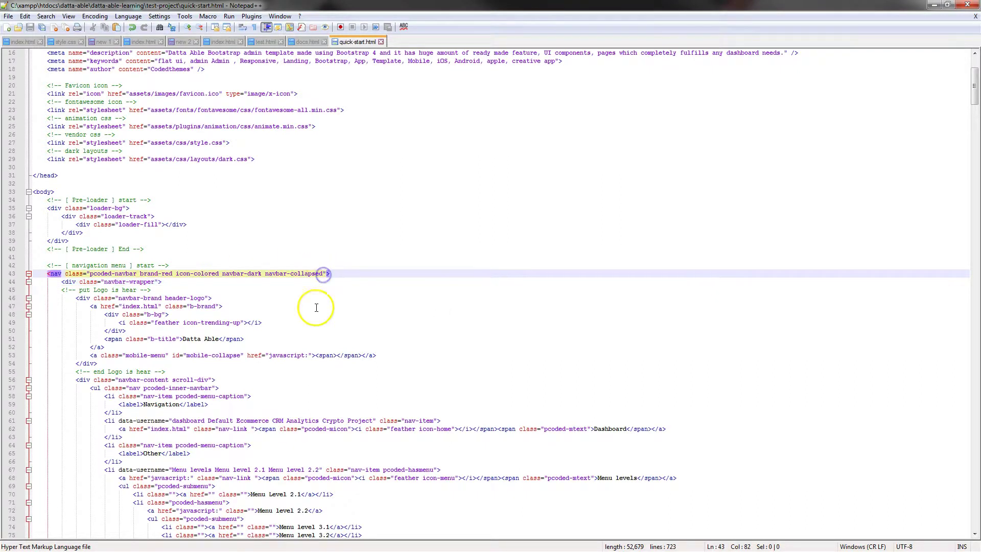
pyautogui.press('BackSpace')
pyautogui.press('BackSpace')
pyautogui.press('BackSpace')
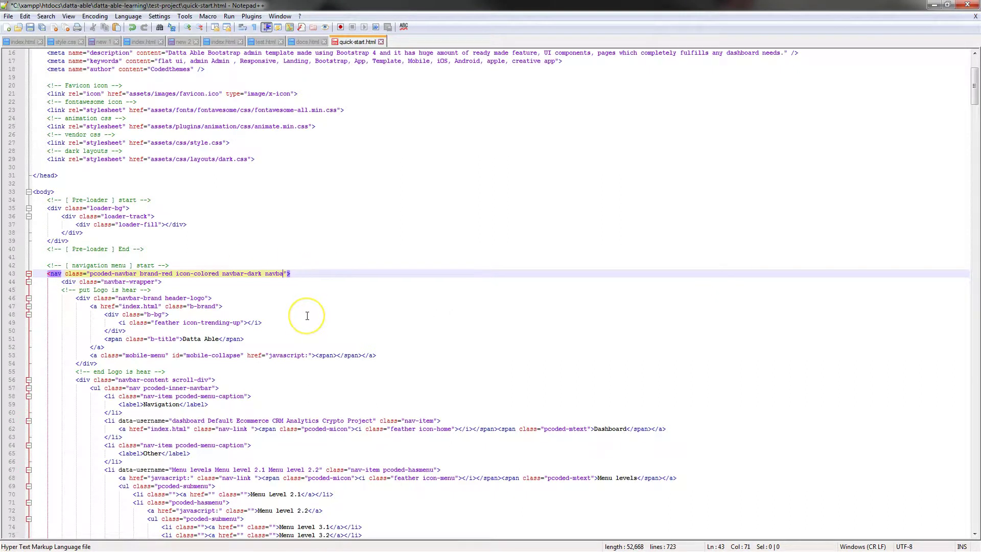
pyautogui.click(329, 279)
pyautogui.hotkey('ctrl', 's')
# Switch to the browser, reload the sample page and examine how the default menu and header behave while scrolling
pyautogui.hotkey('alt', 'Tab')
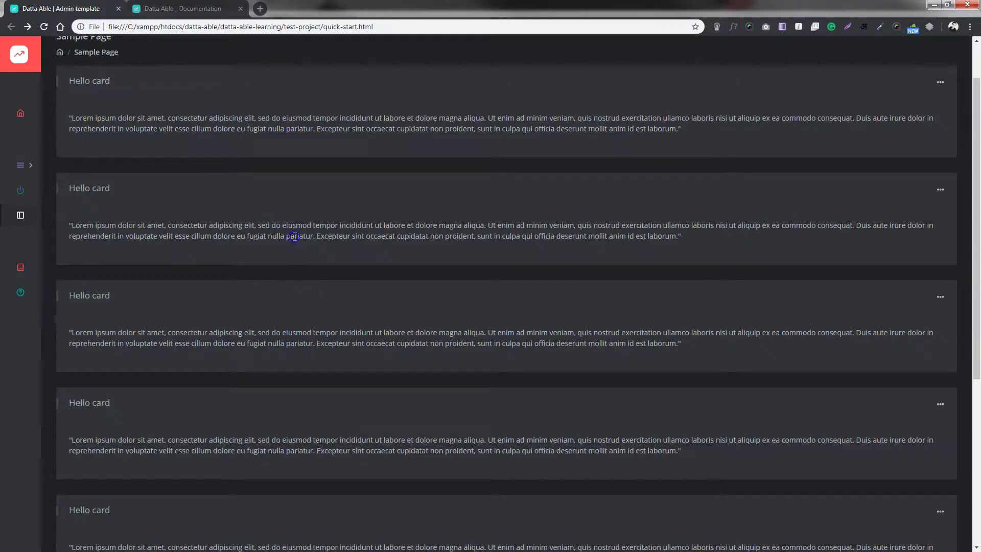
pyautogui.click(278, 244)
pyautogui.scroll(-3, 278, 245)
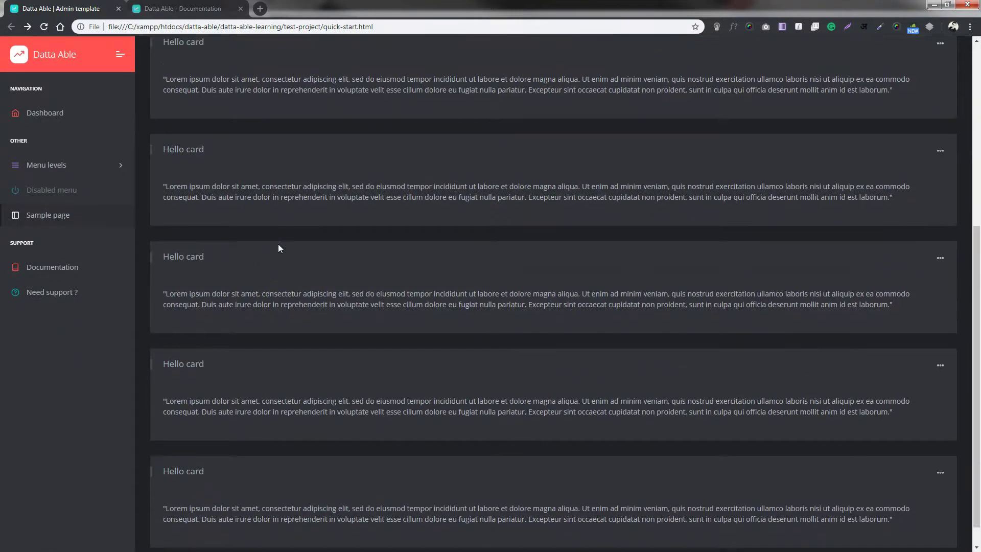
pyautogui.scroll(3, 277, 244)
pyautogui.click(36, 121)
pyautogui.scroll(-1, 72, 191)
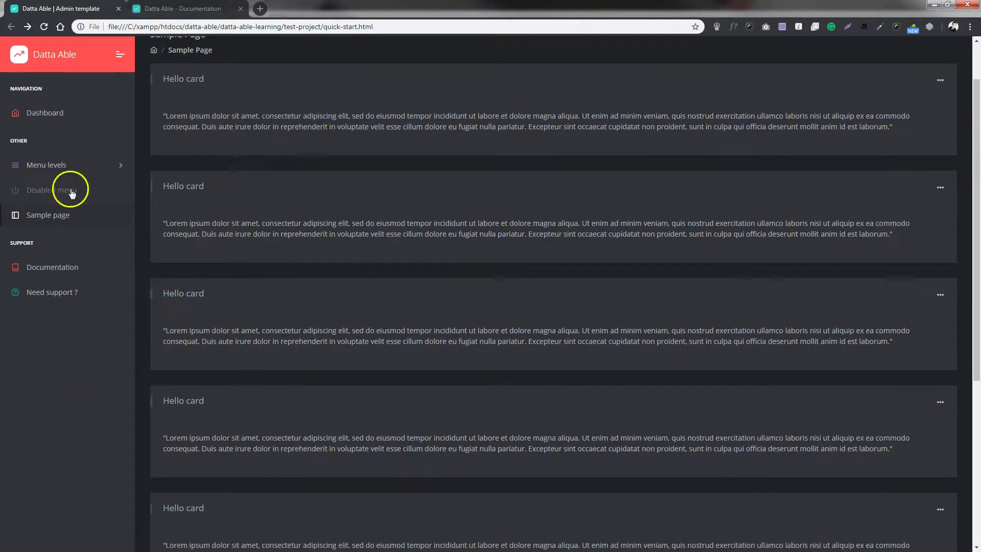
pyautogui.scroll(-2, 180, 251)
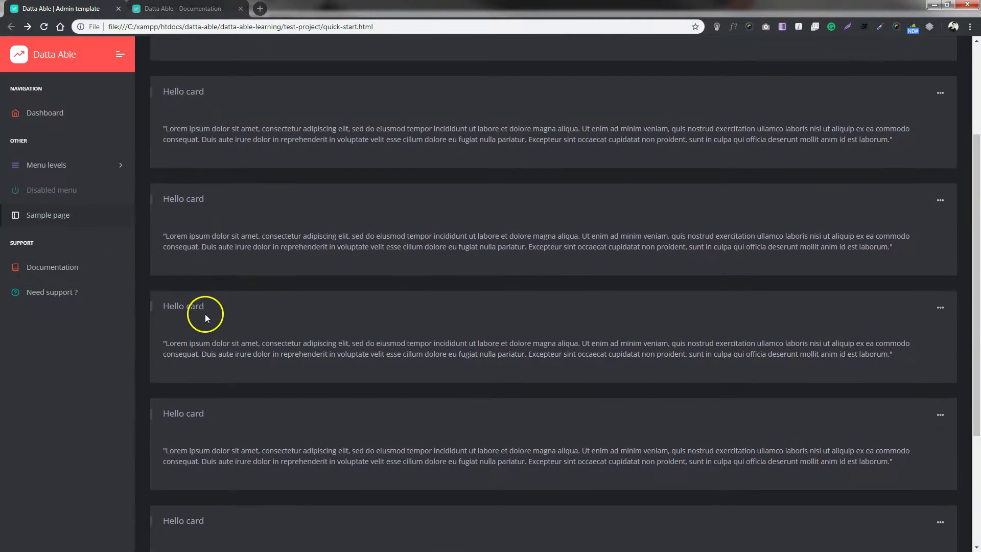
pyautogui.scroll(3, 204, 314)
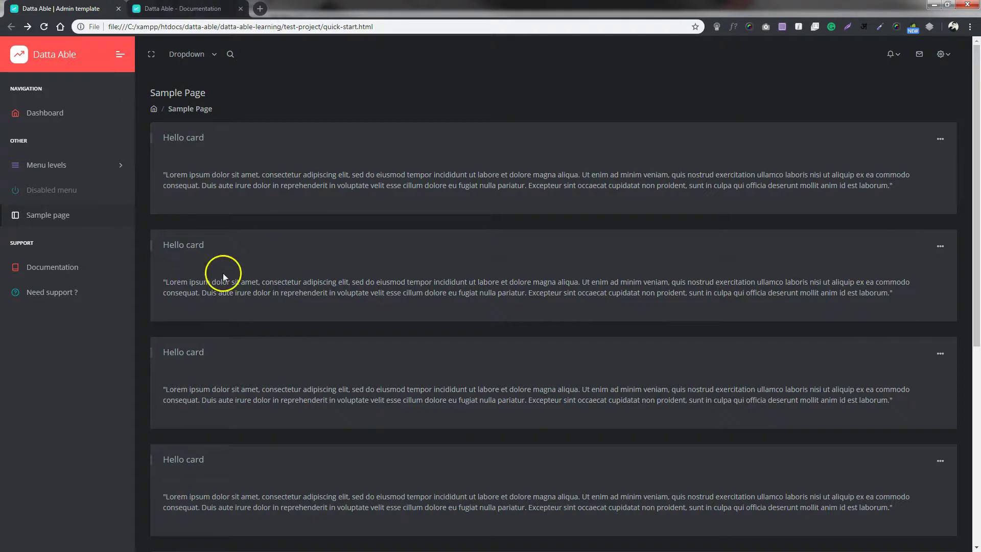
# Open the documentation's vertical layout table and copy the menupos-static class from the Static row
pyautogui.hotkey('ctrl', 'Tab')
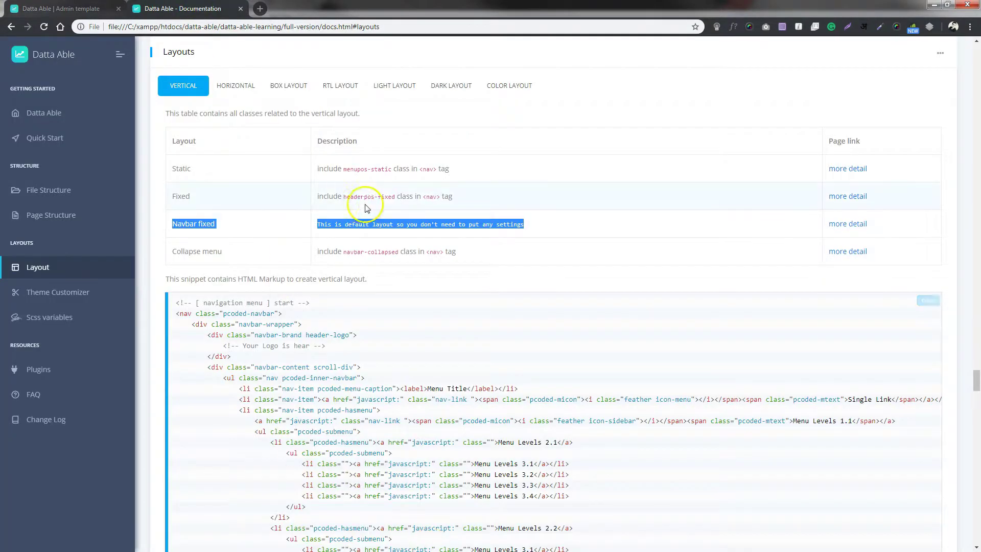
pyautogui.moveTo(185, 169); pyautogui.dragTo(166, 168)
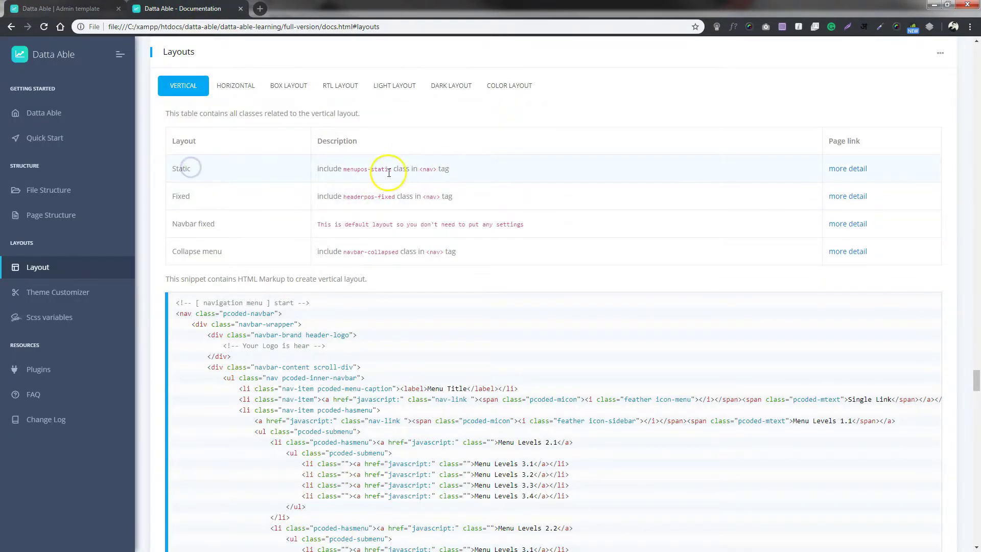
pyautogui.moveTo(391, 171); pyautogui.dragTo(356, 177)
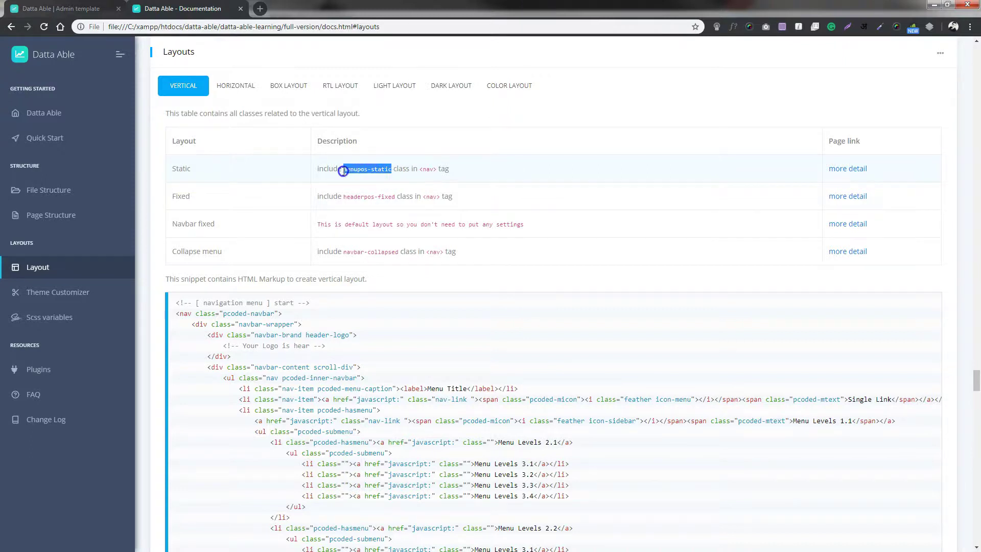
pyautogui.click(367, 396)
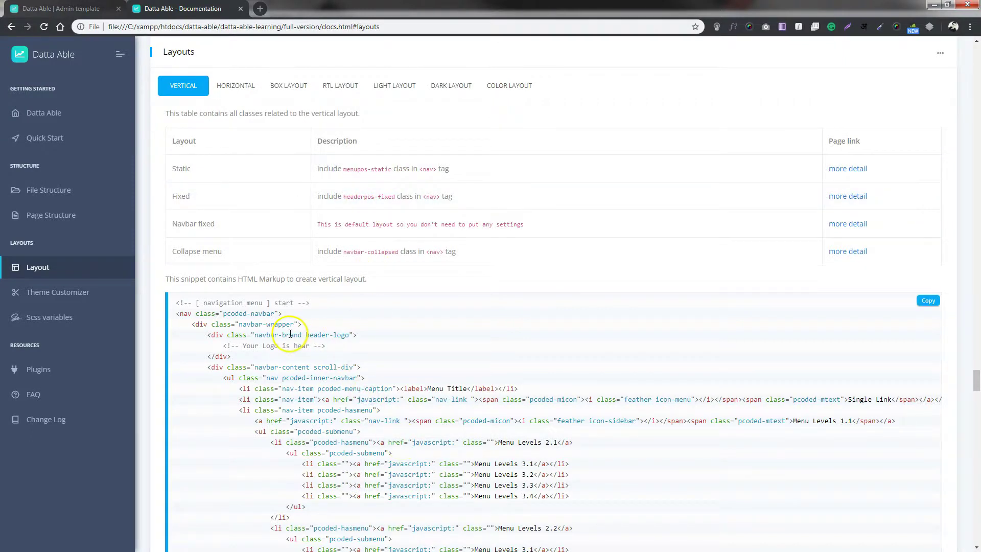
pyautogui.click(427, 169)
# Switch to Notepad++, add the menupos-static class after navbar-dark in the nav tag and save the file
pyautogui.hotkey('alt', 'Tab')
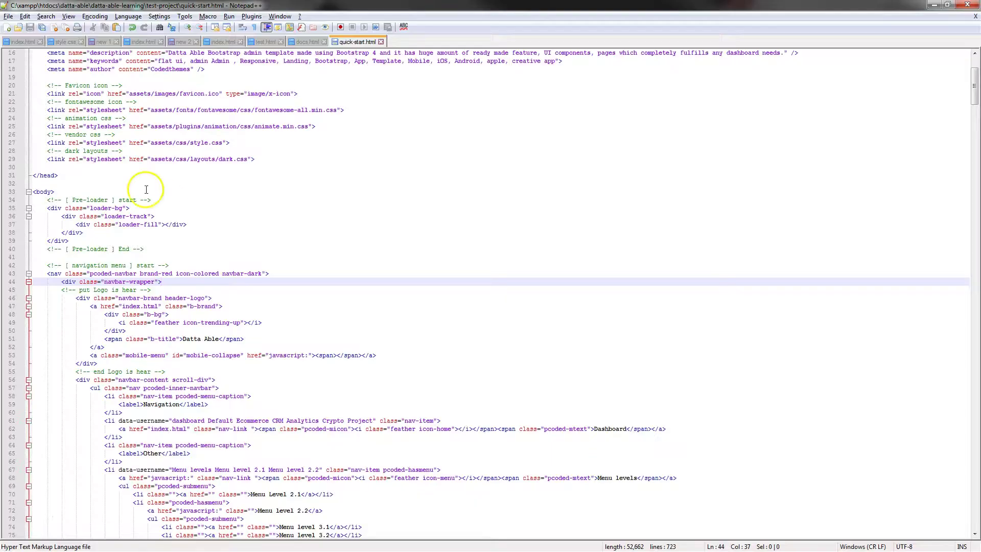
pyautogui.click(264, 274)
pyautogui.hotkey('ctrl', 'v')
pyautogui.click(311, 280)
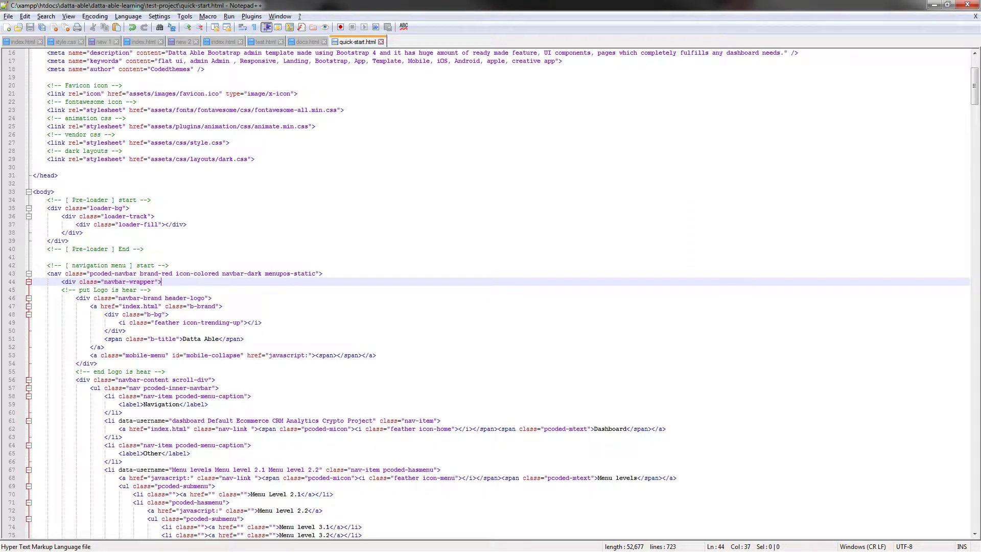
# Switch to the browser, reload the sample page and examine how the static menu and header behave while scrolling
pyautogui.hotkey('alt', 'Tab')
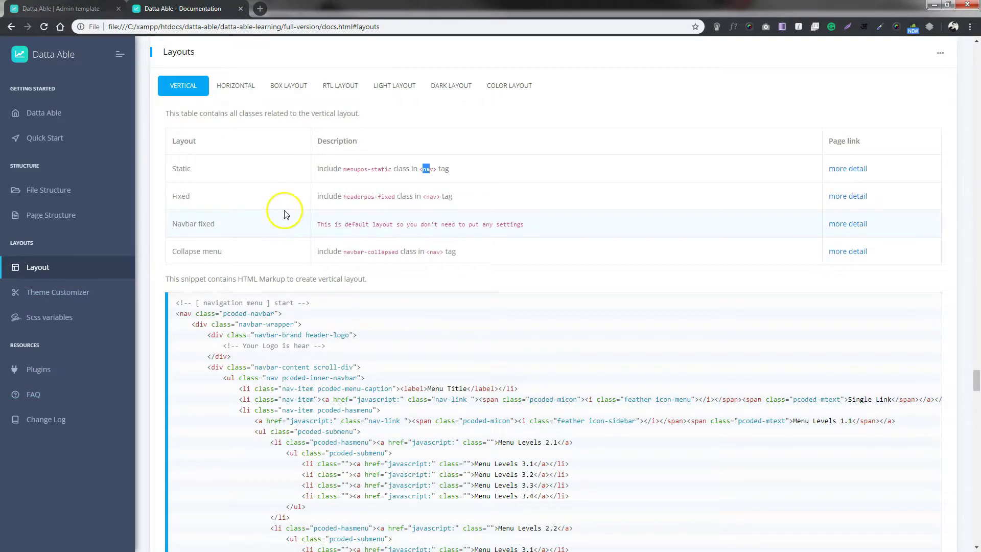
pyautogui.click(62, 8)
pyautogui.scroll(-5, 299, 239)
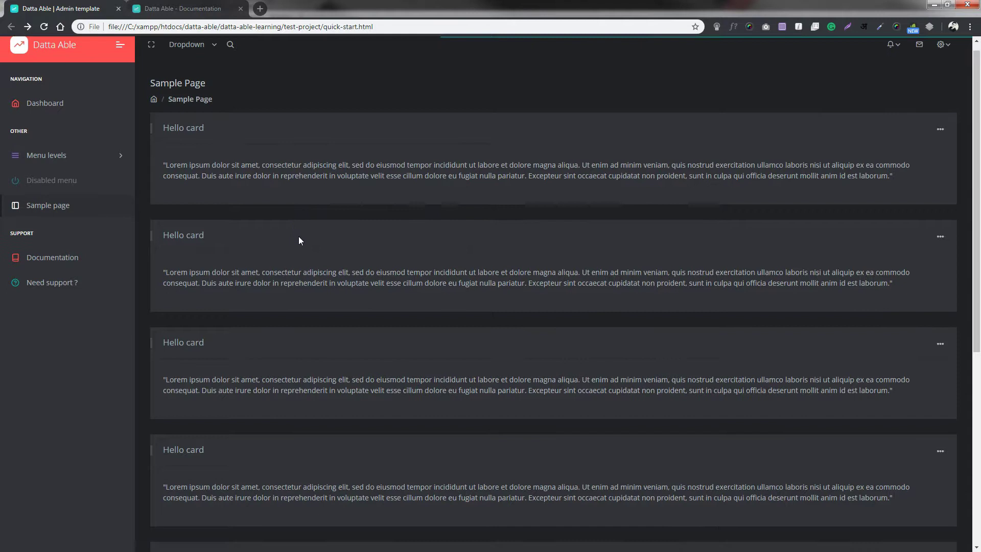
pyautogui.scroll(5, 297, 237)
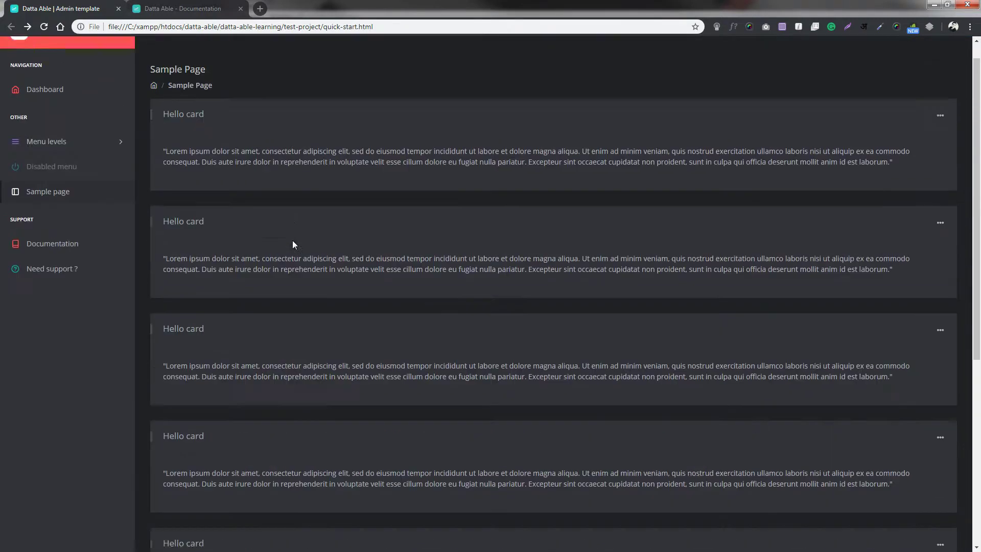
pyautogui.scroll(-2, 292, 241)
pyautogui.scroll(-1, 285, 244)
pyautogui.scroll(1, 280, 251)
pyautogui.scroll(-1, 271, 255)
pyautogui.scroll(4, 265, 258)
pyautogui.scroll(-5, 265, 257)
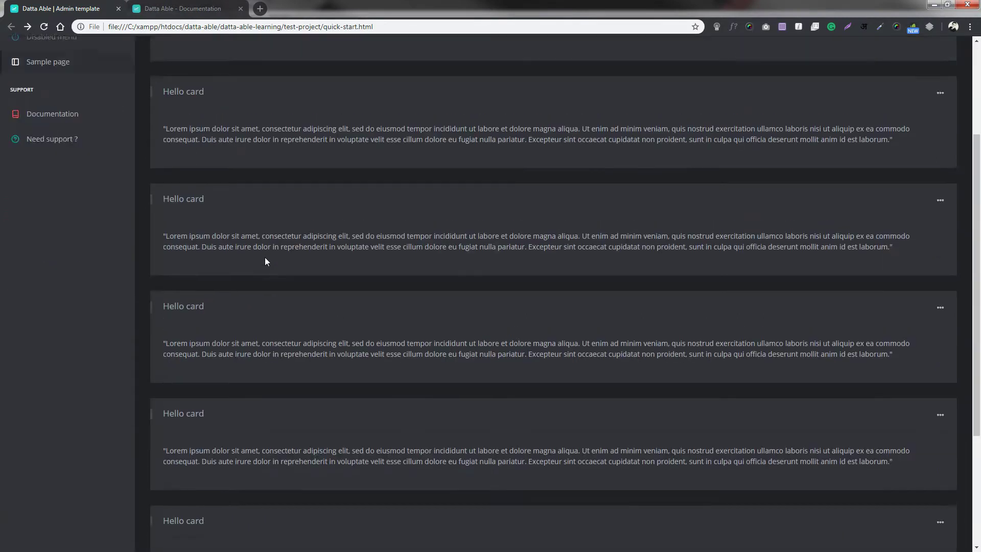
pyautogui.scroll(3, 265, 257)
pyautogui.scroll(2, 264, 257)
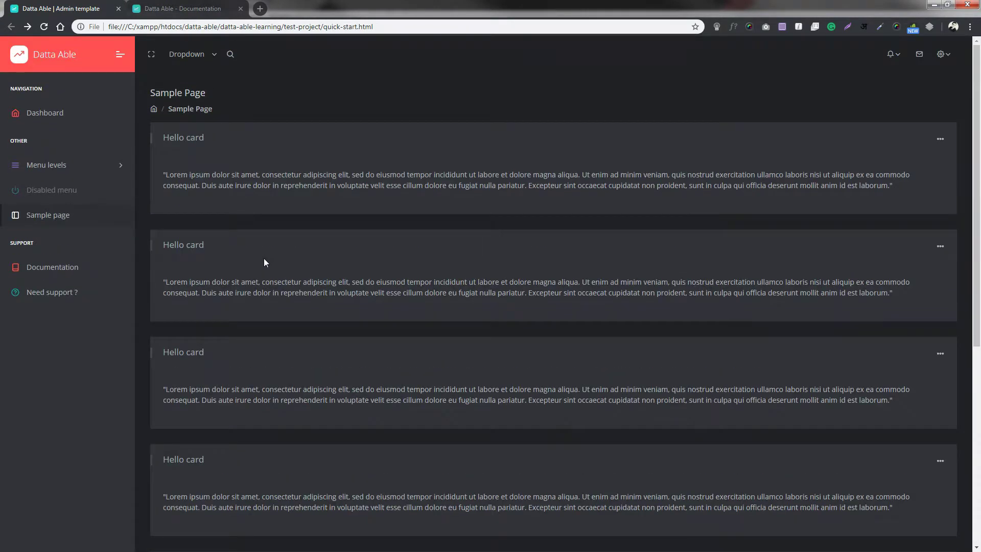
pyautogui.scroll(-3, 264, 259)
pyautogui.scroll(1, 263, 259)
pyautogui.scroll(1, 264, 258)
pyautogui.click(300, 139)
pyautogui.scroll(-4, 327, 89)
pyautogui.scroll(4, 328, 92)
# Switch to Notepad++, remove the menupos-static class from the nav tag and save the file
pyautogui.hotkey('alt', 'Tab')
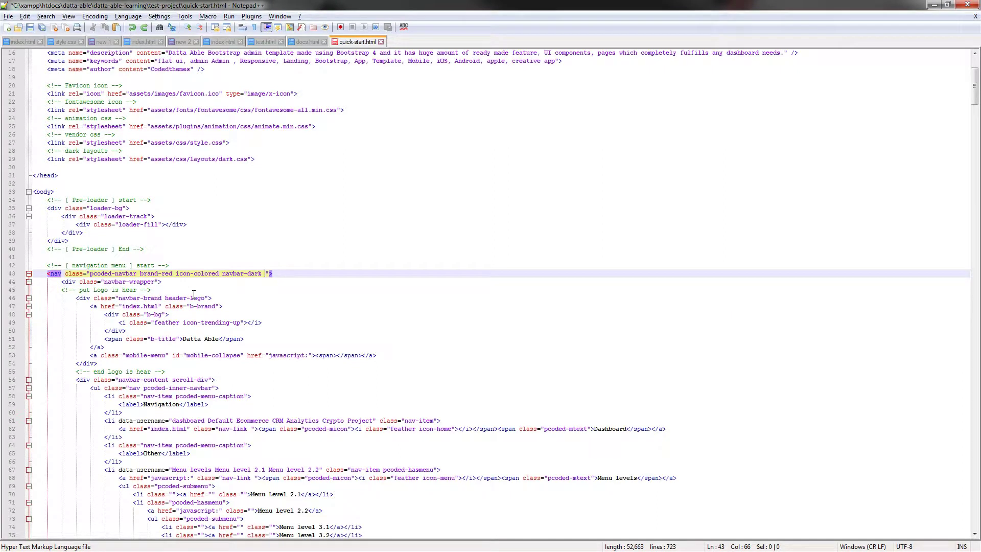
pyautogui.click(234, 321)
pyautogui.hotkey('ctrl', 's')
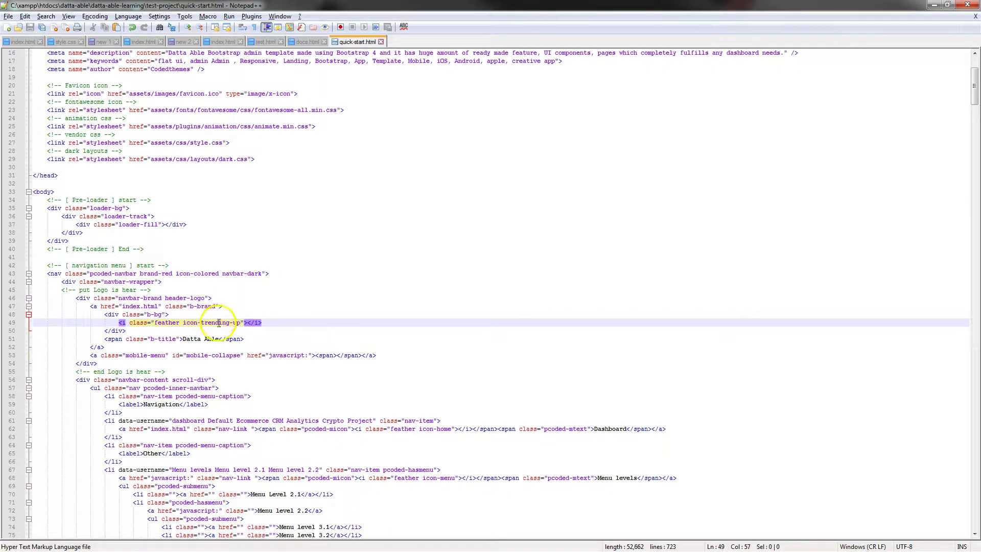
pyautogui.click(248, 355)
# Copy the headerpos-fixed class from the browser documentation's Fixed row, add it to the header tag in Notepad++ and save the file
pyautogui.hotkey('alt', 'Tab')
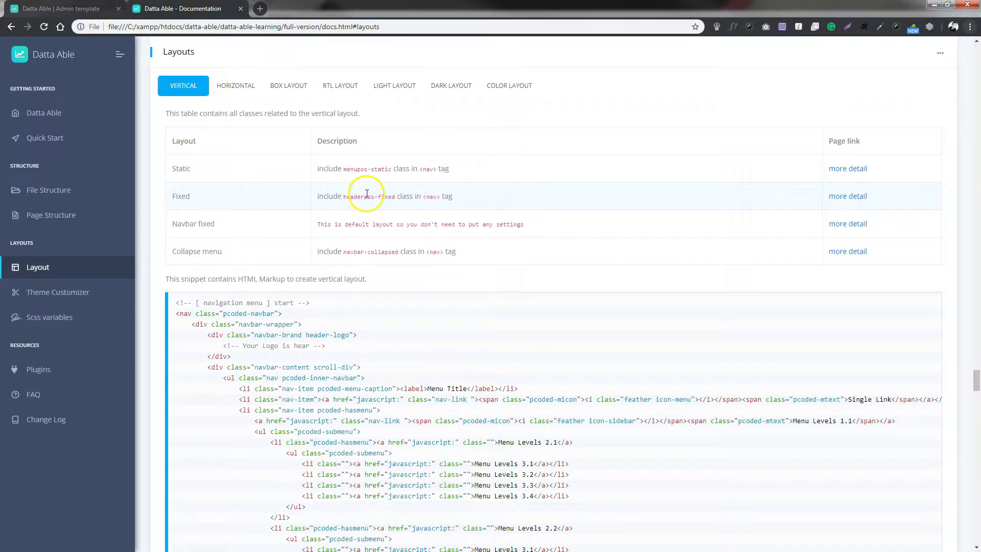
pyautogui.moveTo(395, 197); pyautogui.dragTo(372, 197)
pyautogui.hotkey('alt', 'Tab')
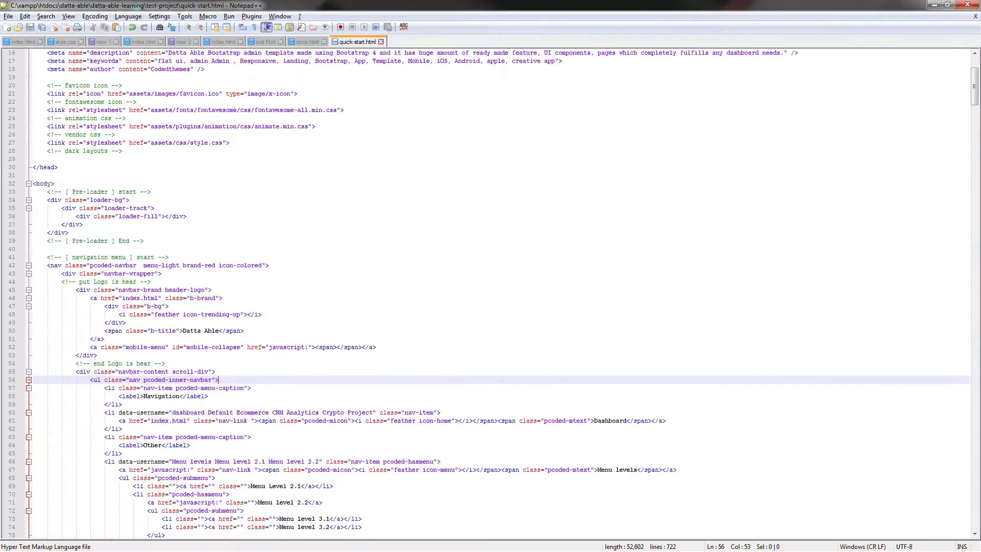
pyautogui.scroll(-8, 154, 365)
pyautogui.click(282, 494)
pyautogui.hotkey('ctrl', 'v')
pyautogui.hotkey('ctrl', 's')
pyautogui.click(332, 478)
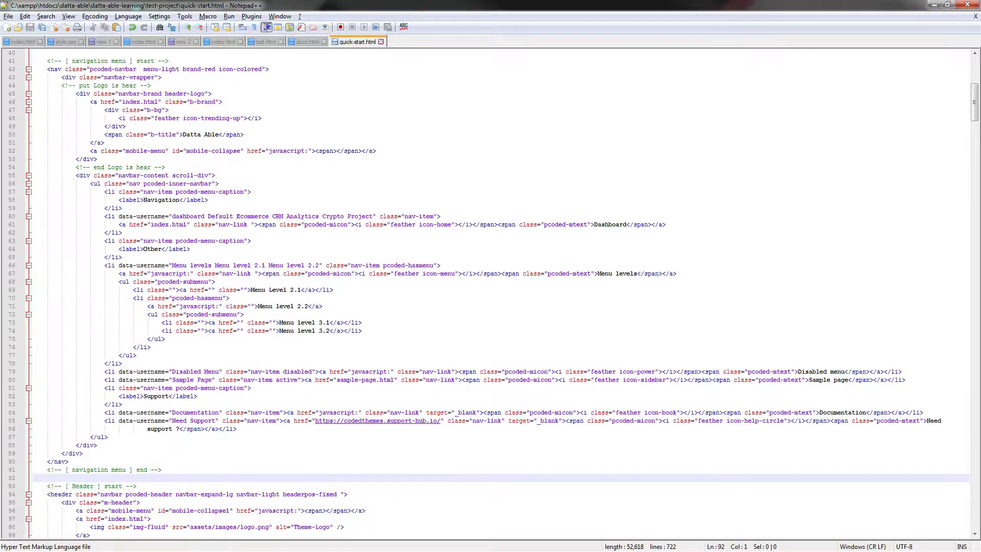
# Switch to the browser, reload the sample page and check the fixed header against the scrolling content
pyautogui.hotkey('alt', 'Tab')
pyautogui.hotkey('ctrl', 'Tab')
pyautogui.press('F5')
pyautogui.scroll(-2, 280, 245)
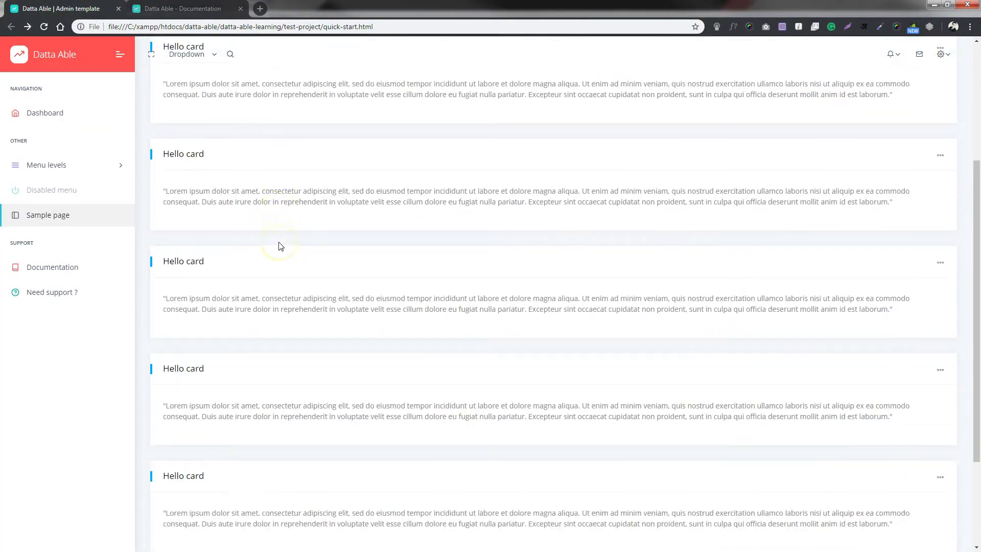
pyautogui.scroll(2, 494, 97)
pyautogui.moveTo(244, 54); pyautogui.dragTo(186, 54)
pyautogui.click(335, 118)
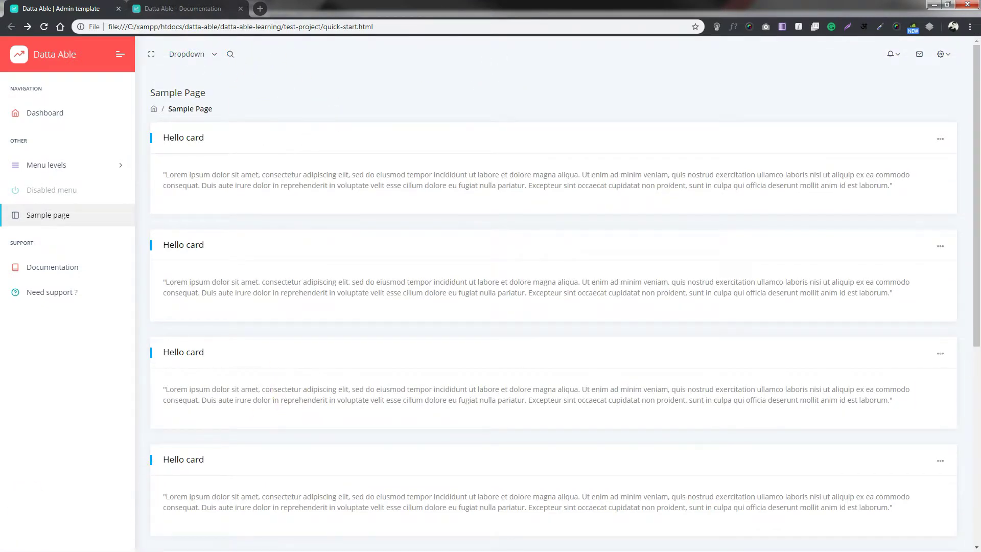
# Switch to Notepad++, add the header-red class to the header tag and save the file
pyautogui.hotkey('alt', 'Tab')
pyautogui.click(204, 332)
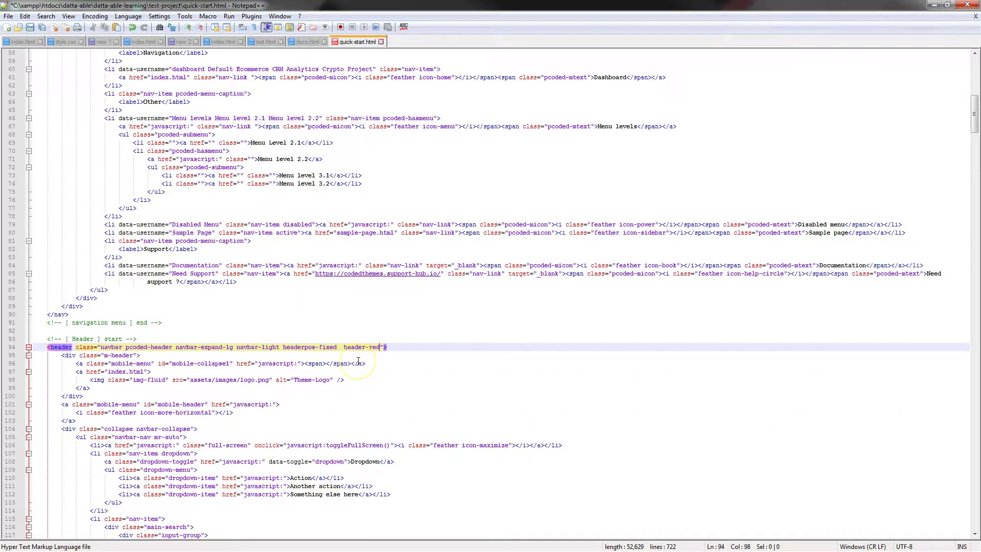
pyautogui.hotkey('ctrl', 's')
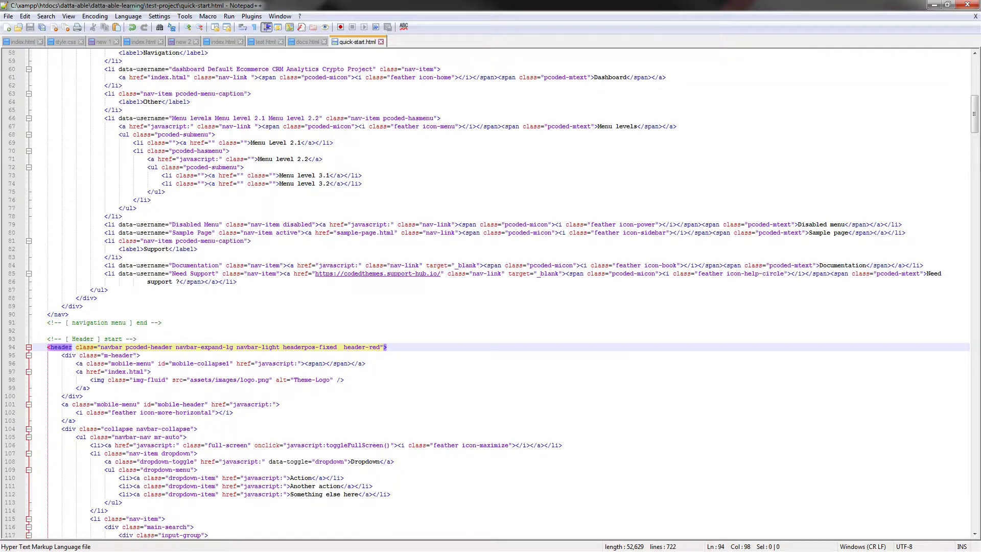
# Switch to the browser, reload the sample page and examine the fixed red header while scrolling down and up
pyautogui.hotkey('alt', 'Tab')
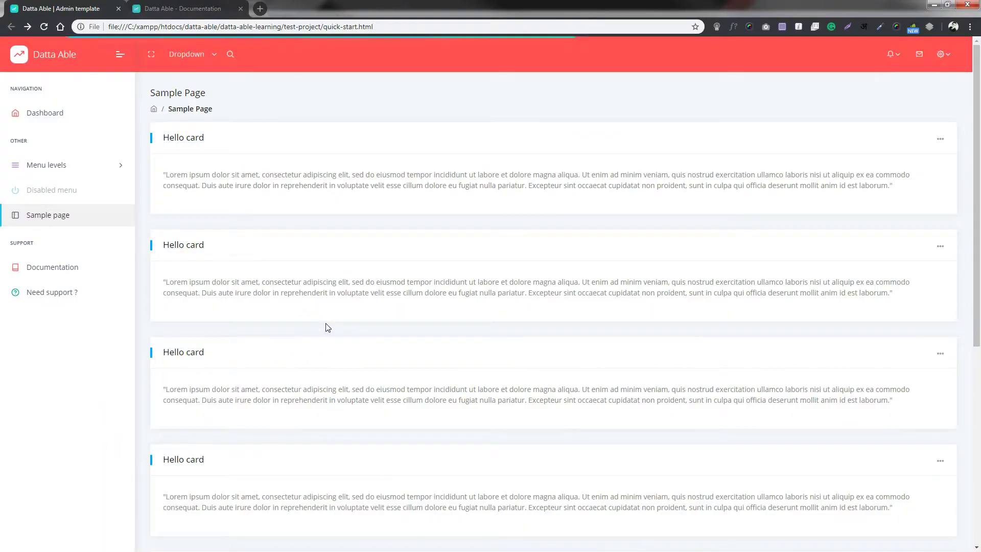
pyautogui.scroll(-4, 326, 324)
pyautogui.scroll(4, 326, 324)
pyautogui.scroll(-5, 326, 323)
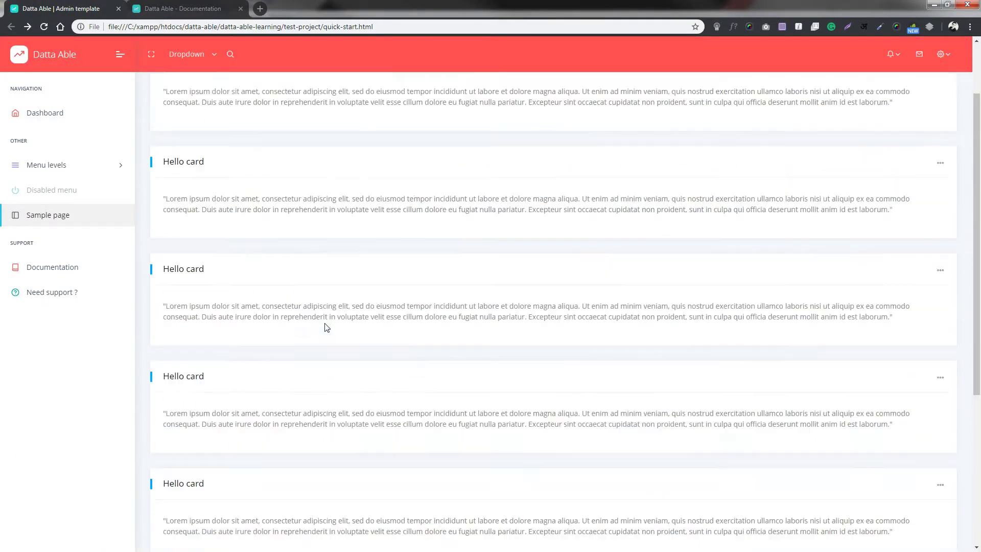
pyautogui.scroll(5, 327, 323)
pyautogui.scroll(-1, 324, 325)
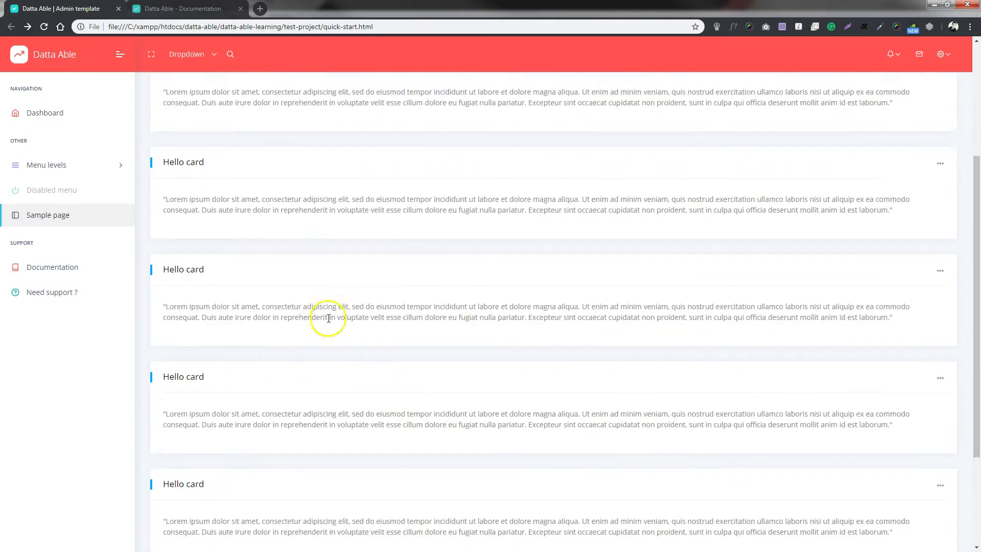
# Switch to Notepad++, remove the headerpos-fixed class from the header tag and save the file
pyautogui.hotkey('alt', 'Tab')
pyautogui.moveTo(339, 348); pyautogui.dragTo(287, 346)
pyautogui.press('BackSpace')
pyautogui.hotkey('ctrl', 's')
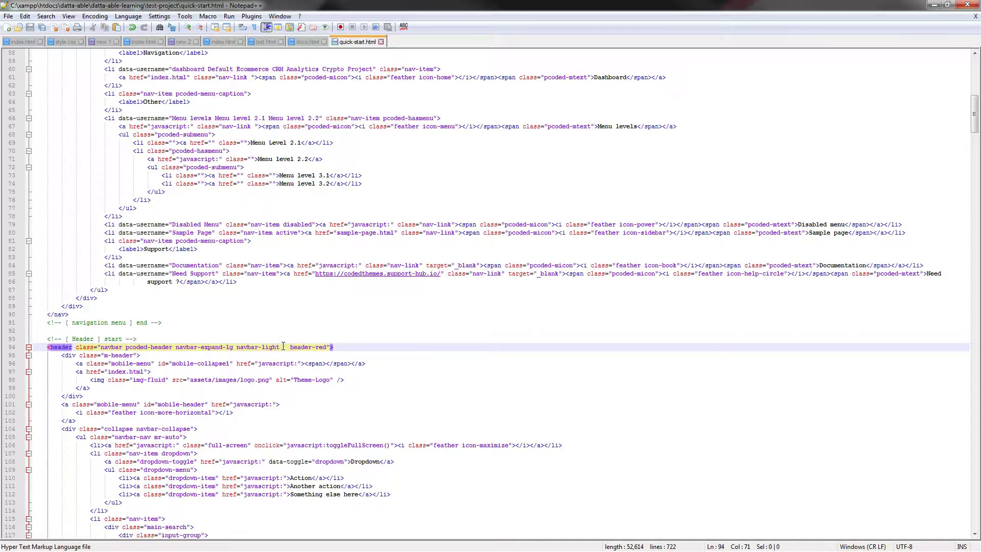
# Switch to the browser, reload the sample page and check how the header scrolls without the headerpos-fixed class
pyautogui.hotkey('alt', 'Tab')
pyautogui.click(450, 256)
pyautogui.press('F5')
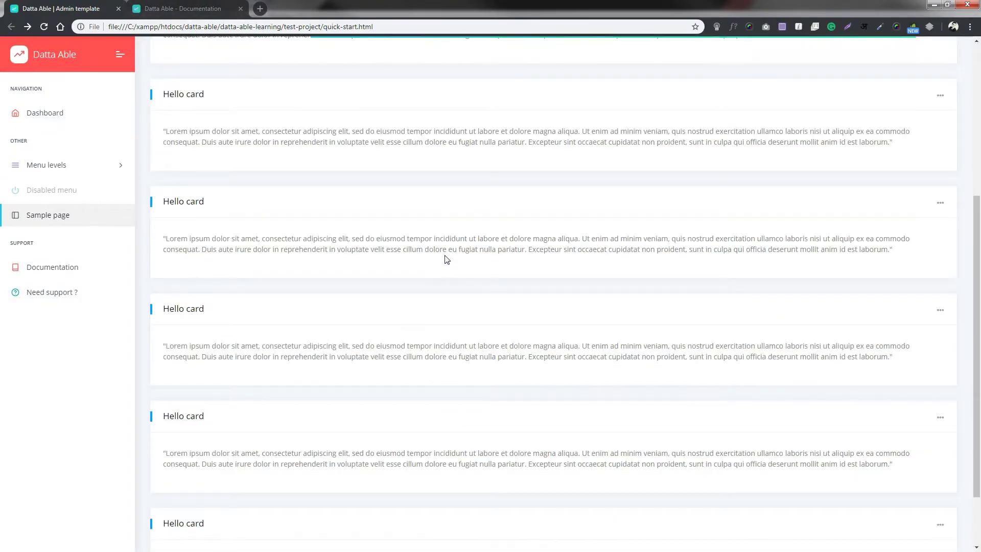
pyautogui.scroll(1, 445, 258)
pyautogui.scroll(-3, 441, 259)
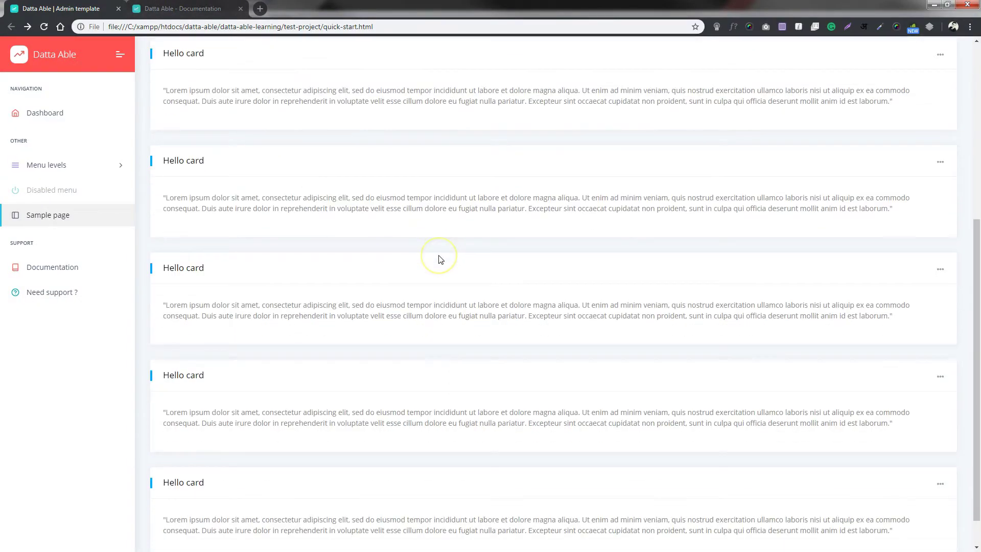
pyautogui.scroll(3, 440, 260)
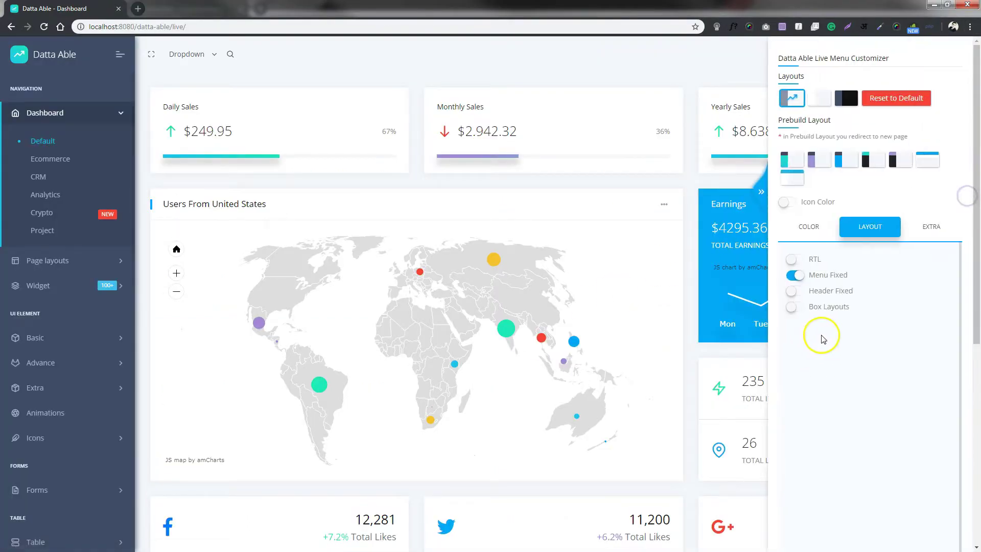
# Preview the RTL option in the live customizer, turn it back off and return to the documentation's layout page
pyautogui.click(799, 259)
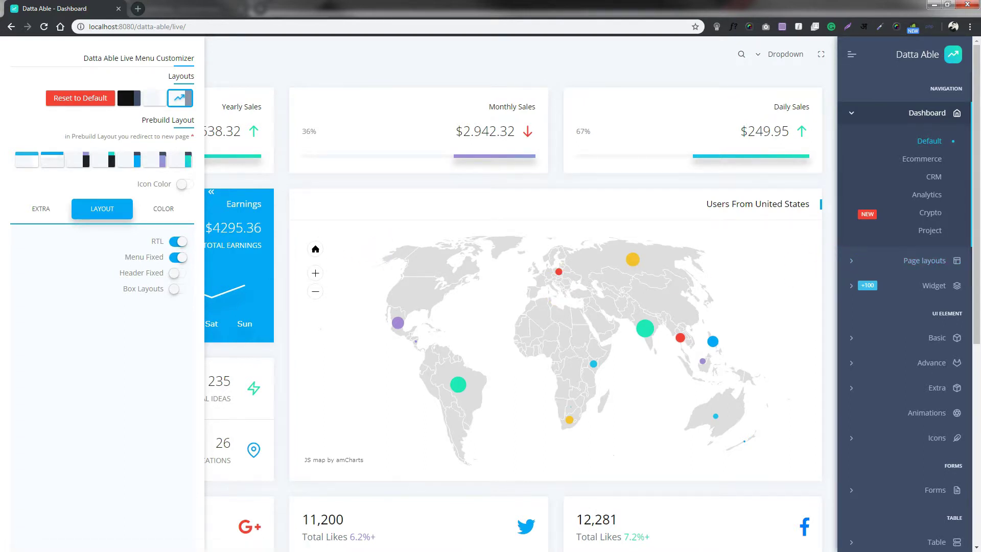
pyautogui.click(178, 241)
pyautogui.click(796, 276)
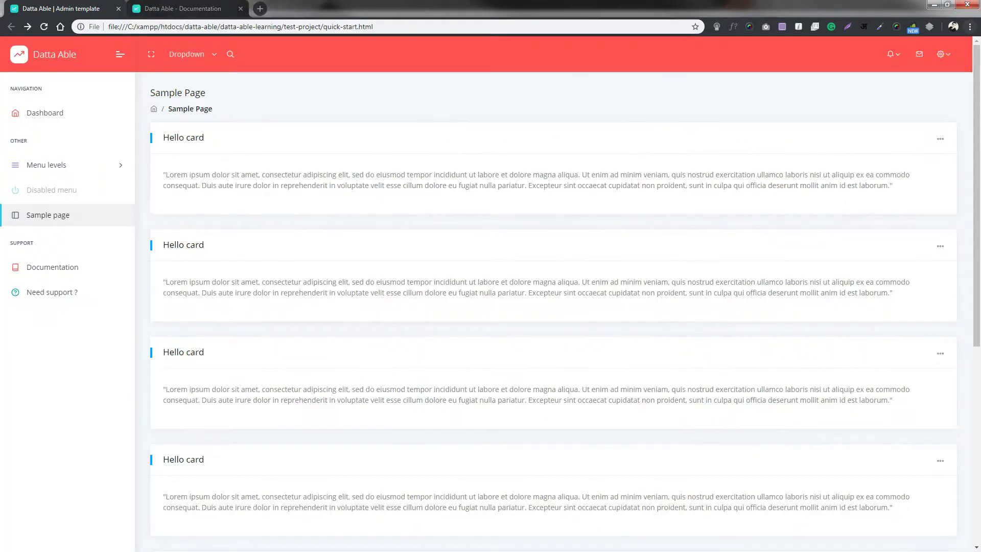
pyautogui.hotkey('ctrl', 'Tab')
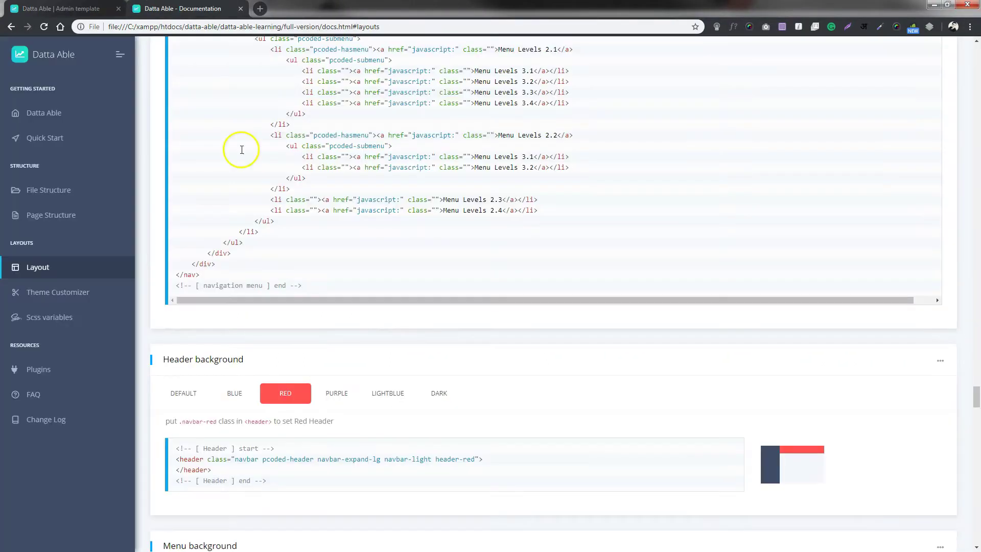
# Find the RTL Layout section in the documentation and copy its rtl.css stylesheet link together with the comment
pyautogui.scroll(13, 436, 485)
pyautogui.scroll(-1, 444, 438)
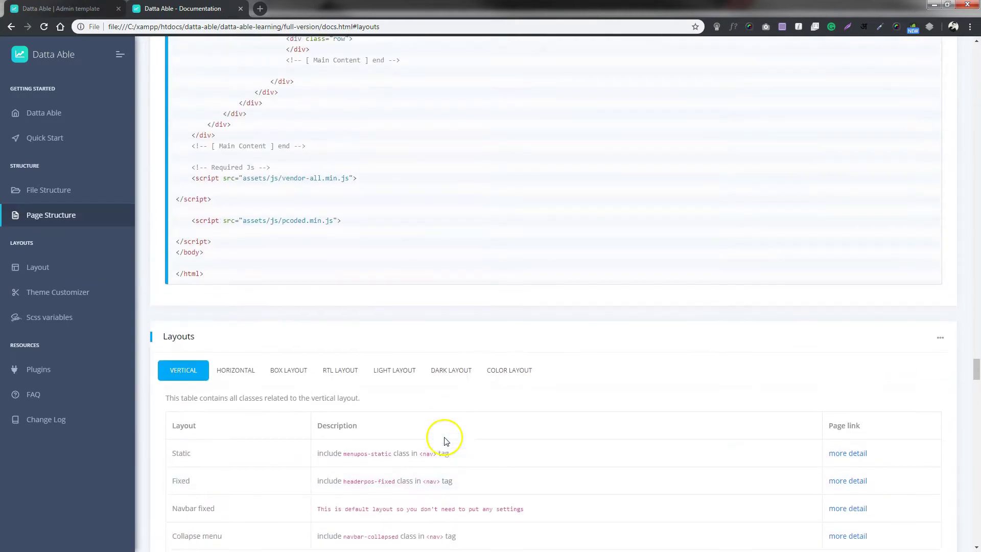
pyautogui.click(647, 327)
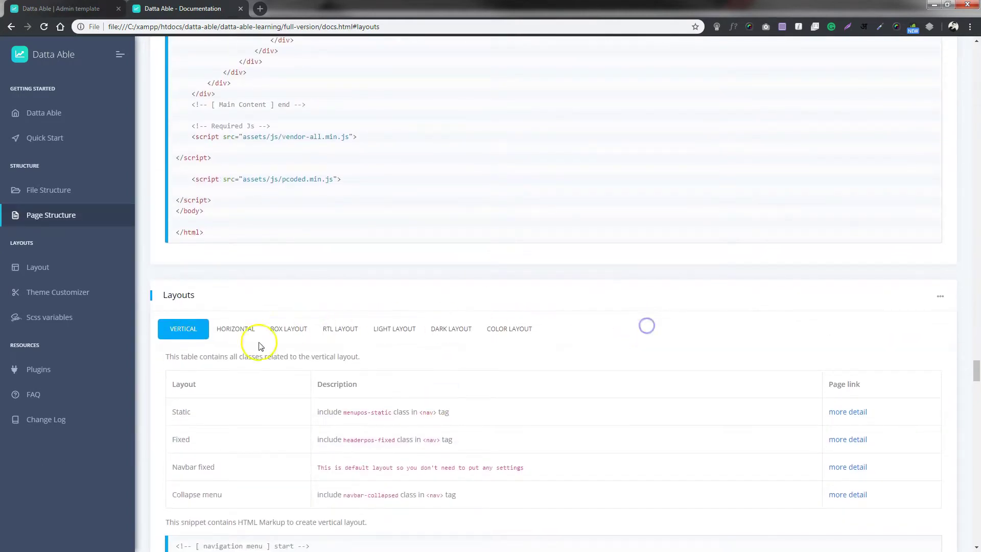
pyautogui.click(340, 329)
pyautogui.moveTo(425, 389); pyautogui.dragTo(172, 385)
pyautogui.hotkey('ctrl', 'c')
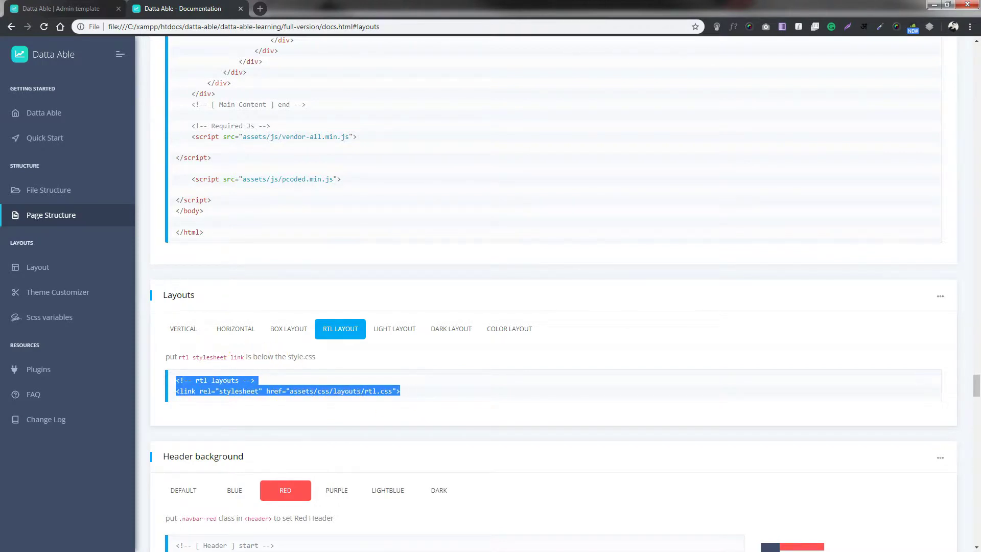
# Switch to Notepad++, replace the dark layouts comment below style.css with the rtl.css stylesheet snippet, indent the link and save the file
pyautogui.hotkey('alt', 'Tab')
pyautogui.scroll(15, 240, 197)
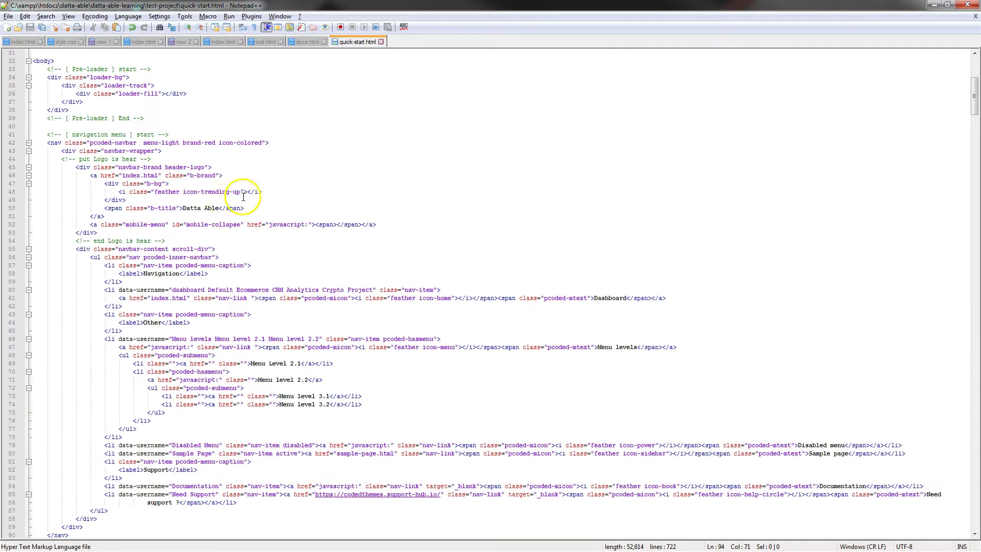
pyautogui.click(157, 275)
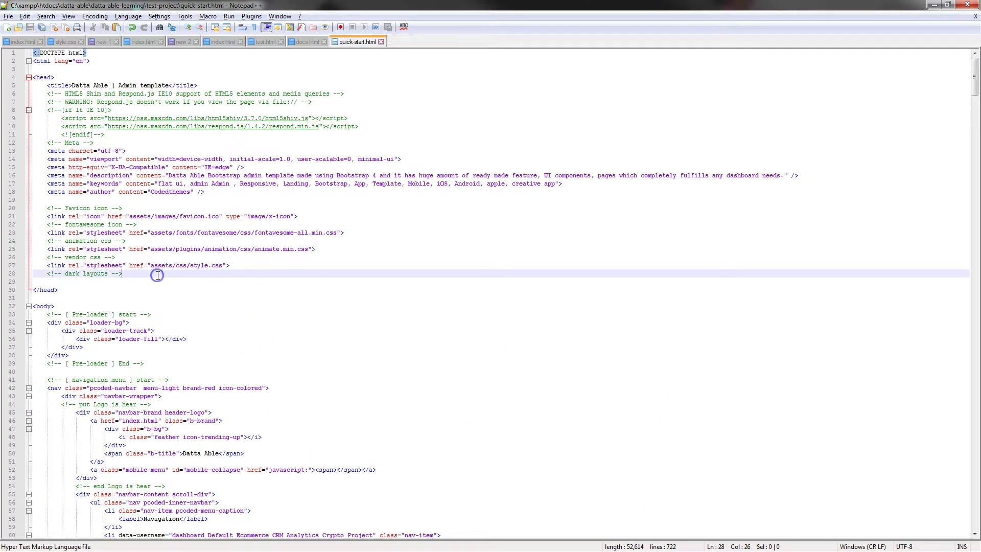
pyautogui.hotkey('shift', 'Home')
pyautogui.hotkey('ctrl', 'v')
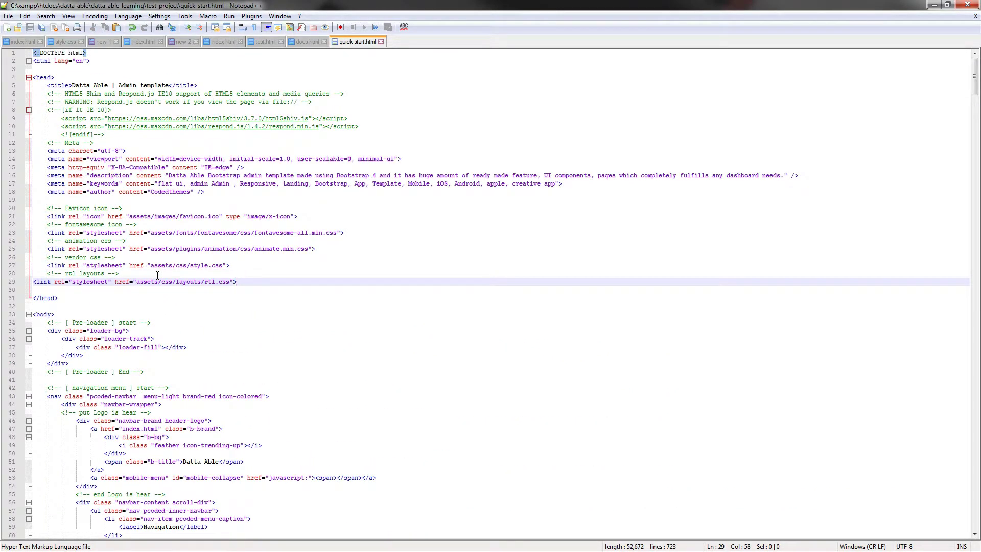
pyautogui.press('Tab')
pyautogui.click(225, 249)
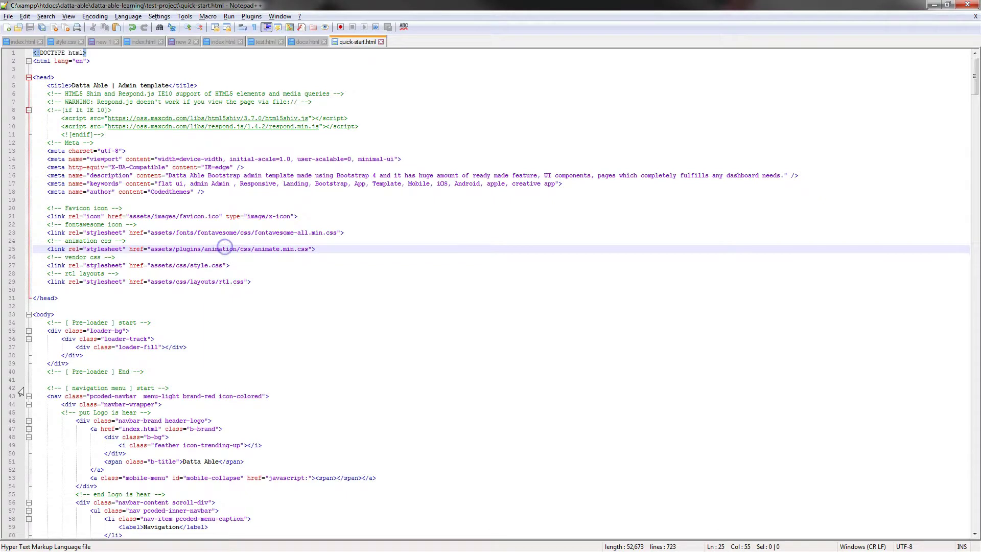
# Switch to the browser, reload the sample page and examine its RTL layout while scrolling down and up
pyautogui.hotkey('alt', 'Tab')
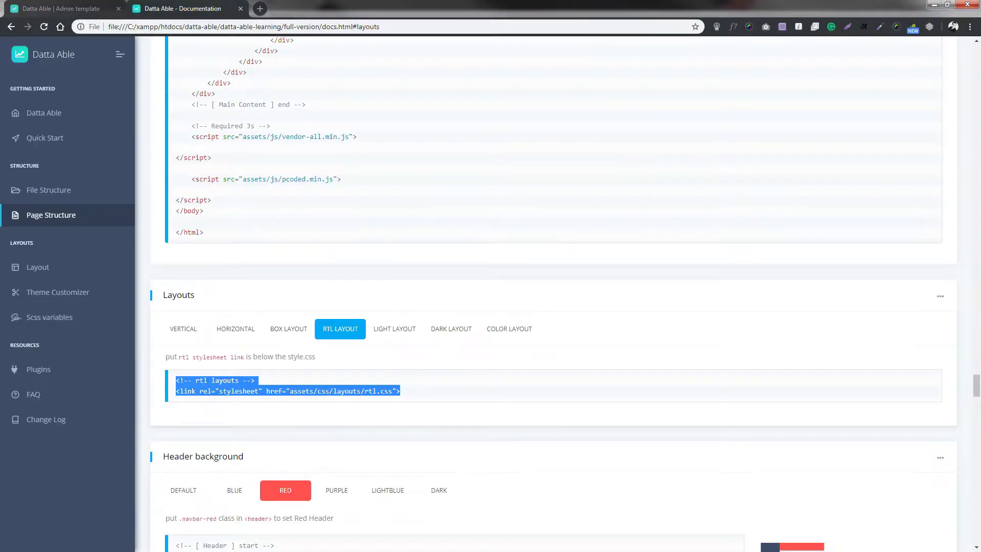
pyautogui.click(84, 8)
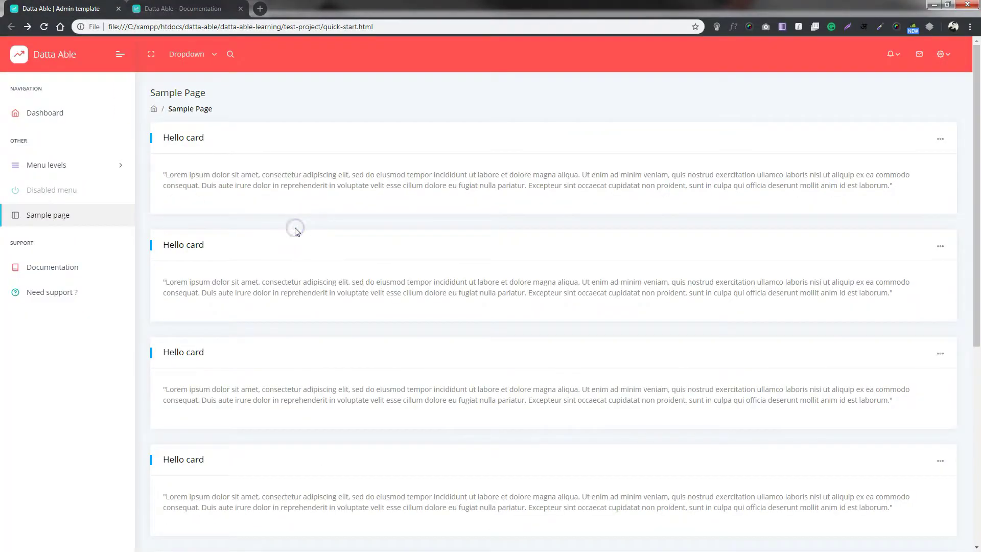
pyautogui.press('F5')
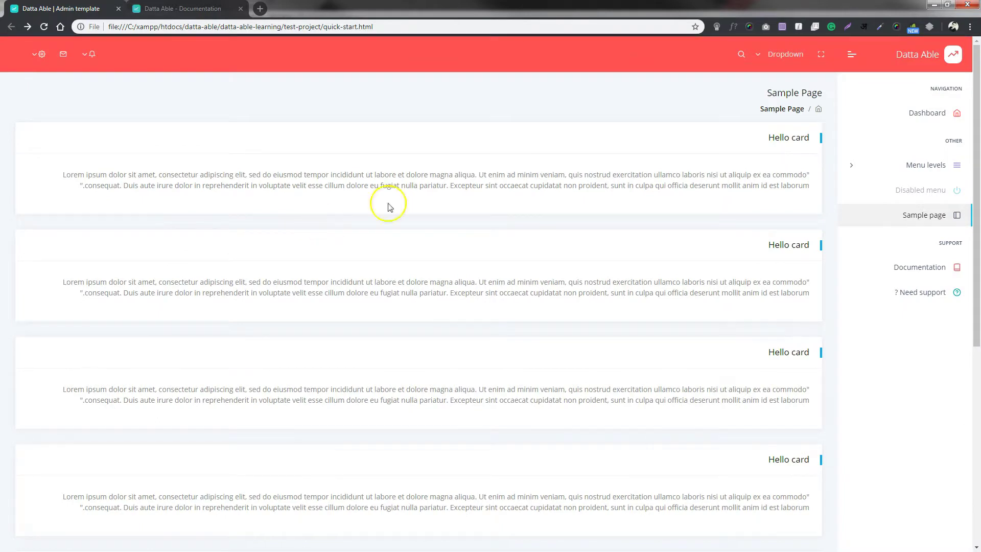
pyautogui.scroll(-4, 596, 171)
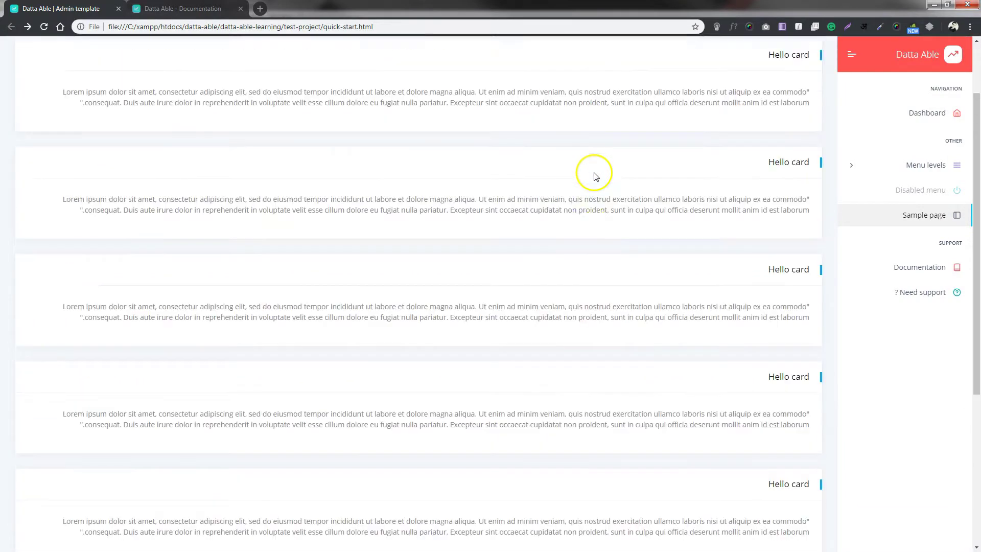
pyautogui.scroll(4, 596, 177)
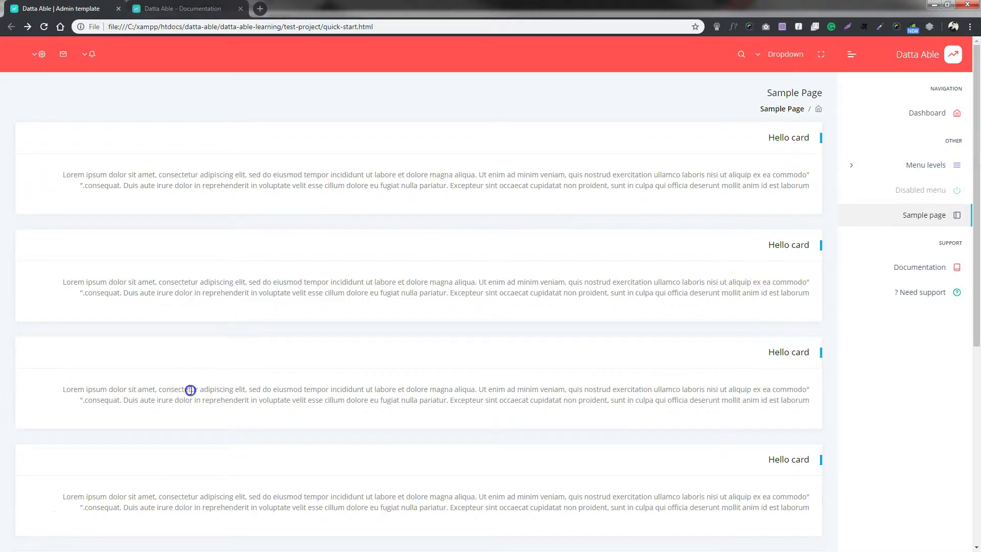
# Return to the documentation's Vertical layout table and copy the navbar-collapsed class from the Collapse menu row
pyautogui.click(182, 9)
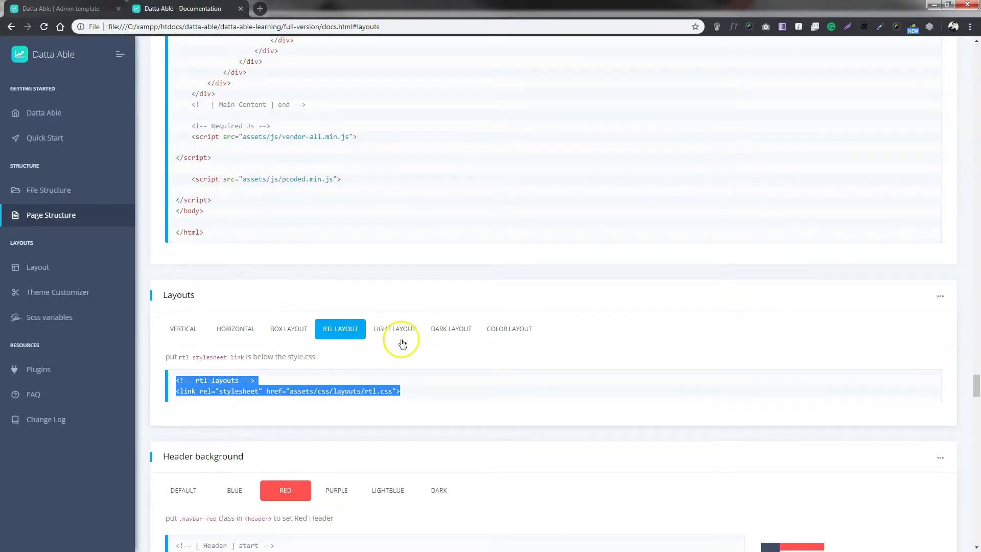
pyautogui.click(180, 335)
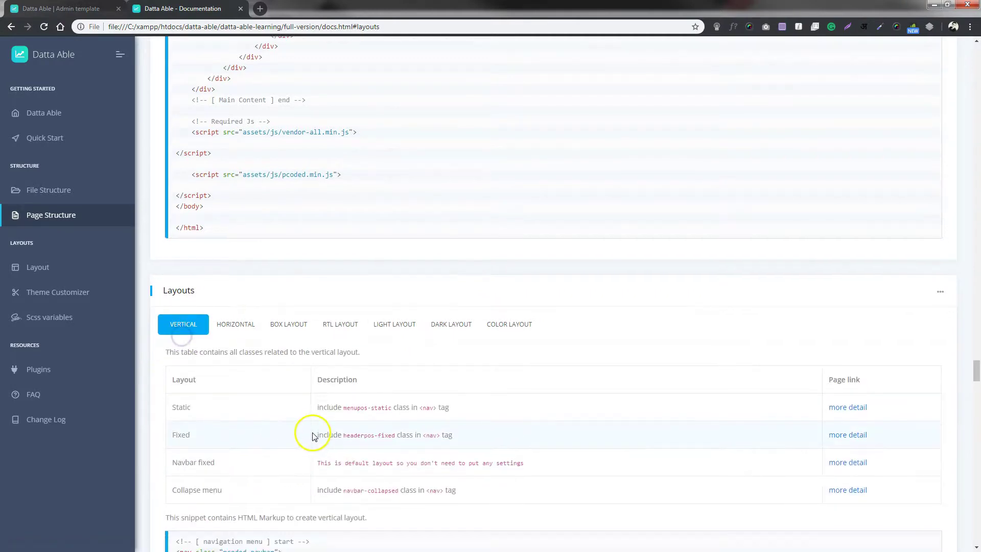
pyautogui.scroll(-1, 312, 436)
pyautogui.moveTo(399, 444); pyautogui.dragTo(347, 444)
pyautogui.hotkey('ctrl', 'c')
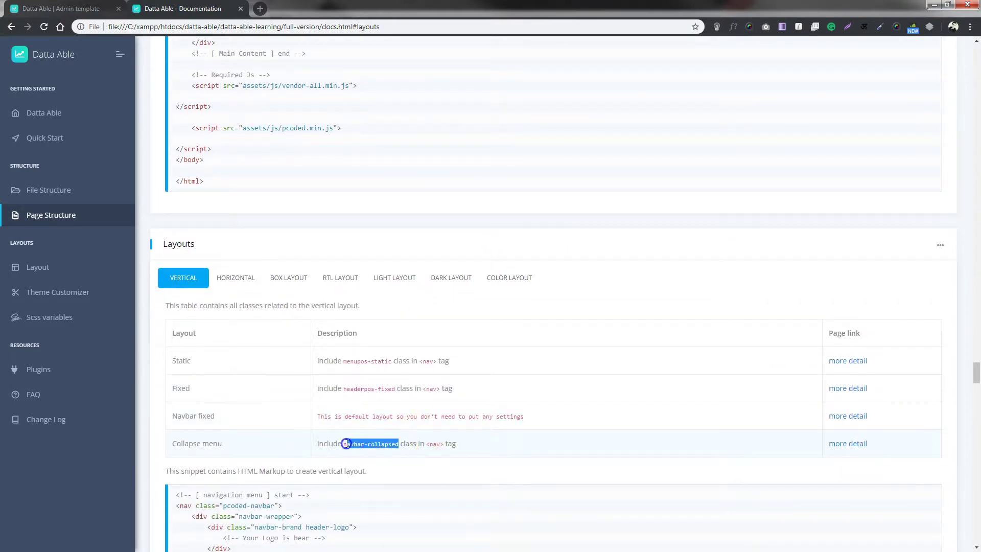
# Switch to Notepad++, add the navbar-collapsed class after icon-colored in the nav tag and save the file
pyautogui.hotkey('alt', 'Tab')
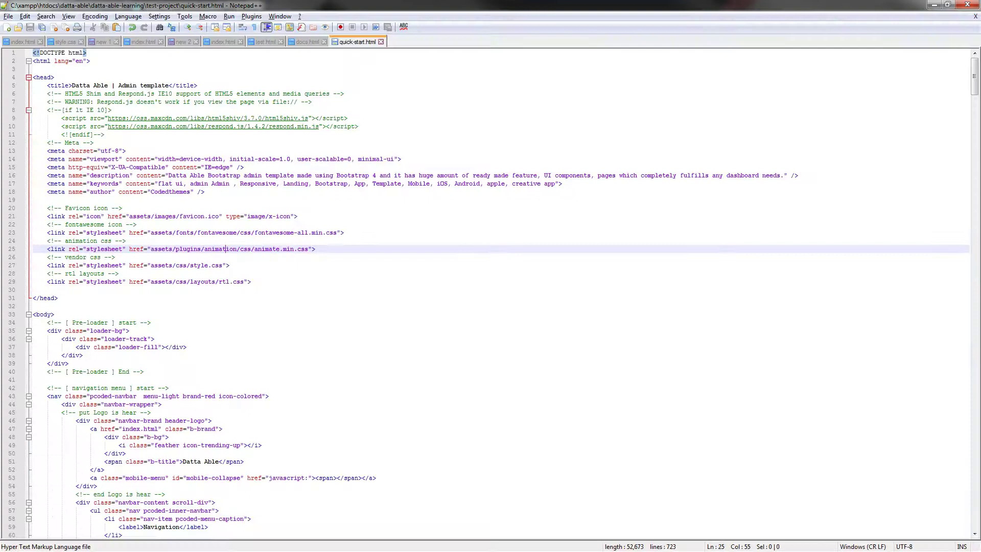
pyautogui.click(284, 306)
pyautogui.click(261, 397)
pyautogui.hotkey('ctrl', 'v')
pyautogui.click(378, 411)
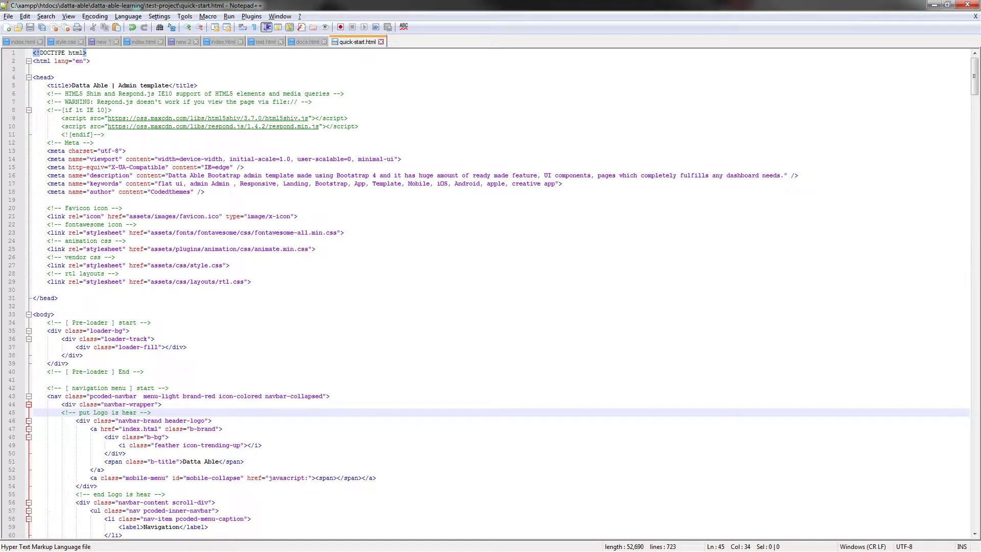
# Switch to the browser, reload the sample page and examine the collapsed menu in the RTL layout
pyautogui.hotkey('alt', 'Tab')
pyautogui.click(64, 8)
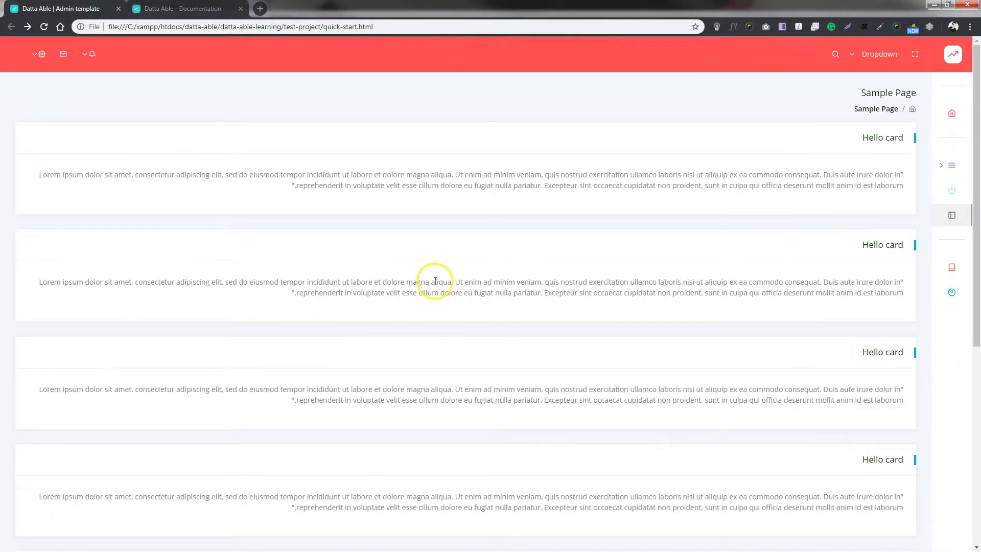
pyautogui.moveTo(950, 68)
pyautogui.click(232, 269)
pyautogui.click(320, 322)
# Switch to Notepad++, undo the navbar-collapsed and RTL stylesheet edits, keep headerpos-fixed out of the header tag and save the file
pyautogui.hotkey('alt', 'Tab')
pyautogui.click(297, 369)
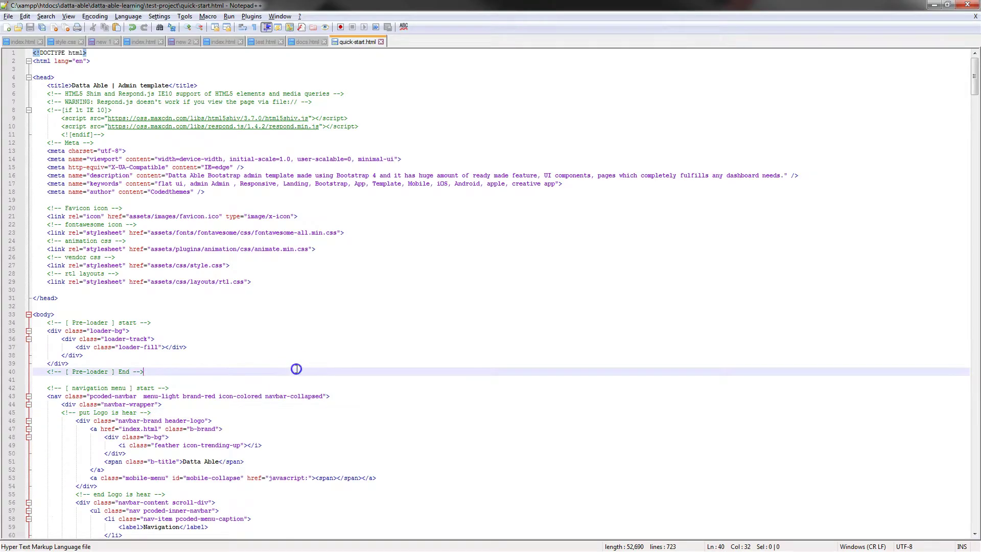
pyautogui.hotkey('ctrl', 'z')
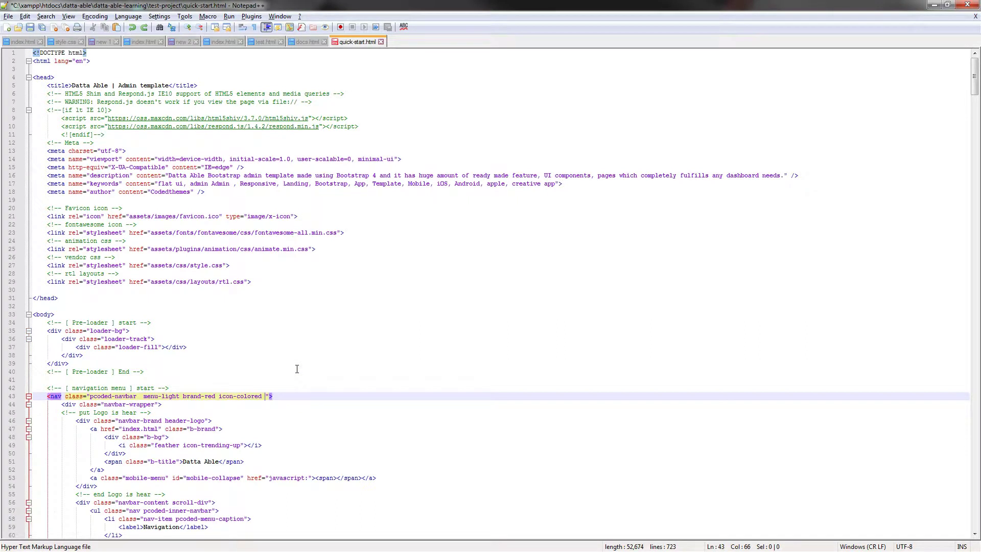
pyautogui.hotkey('ctrl', 'z')
pyautogui.hotkey('ctrl', 'z')
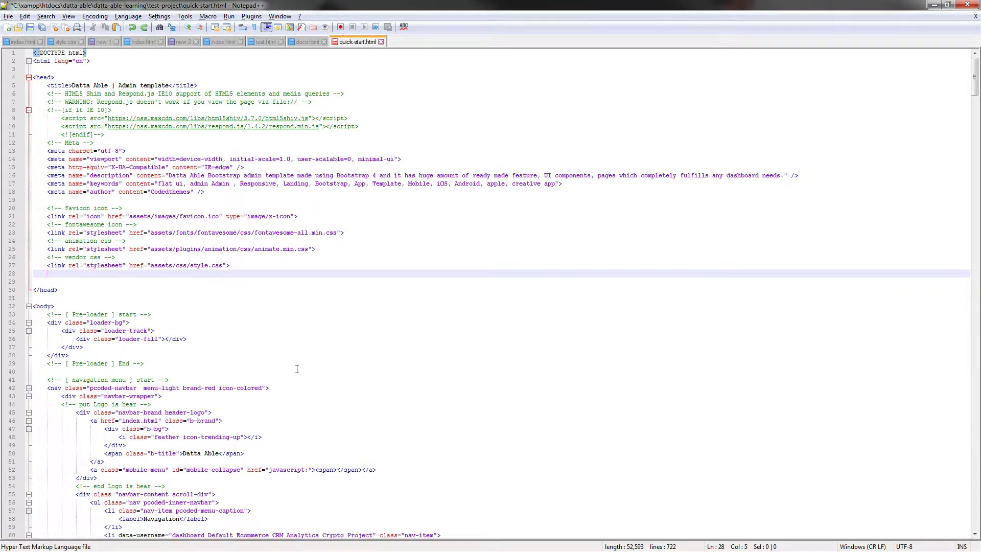
pyautogui.hotkey('ctrl', 'z')
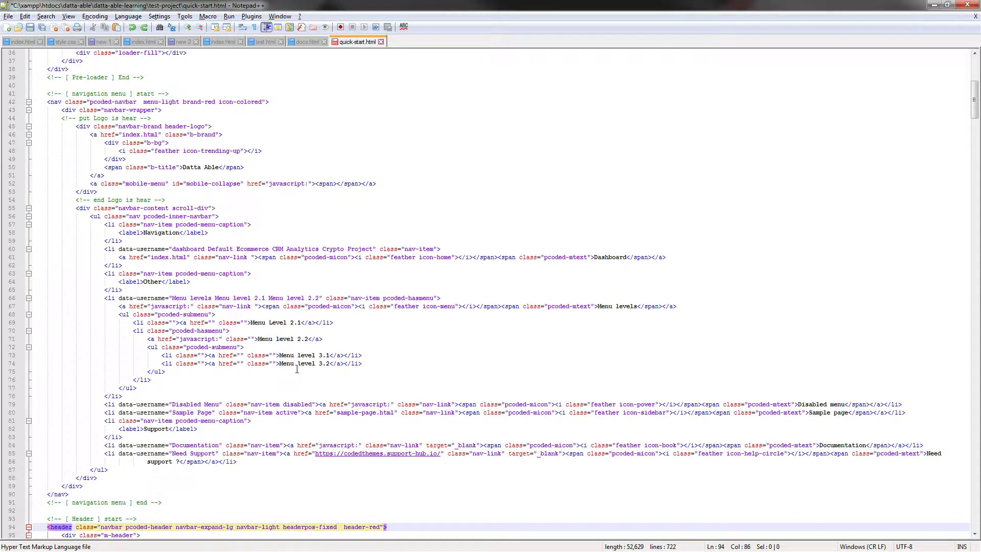
pyautogui.click(326, 391)
pyautogui.hotkey('ctrl', 's')
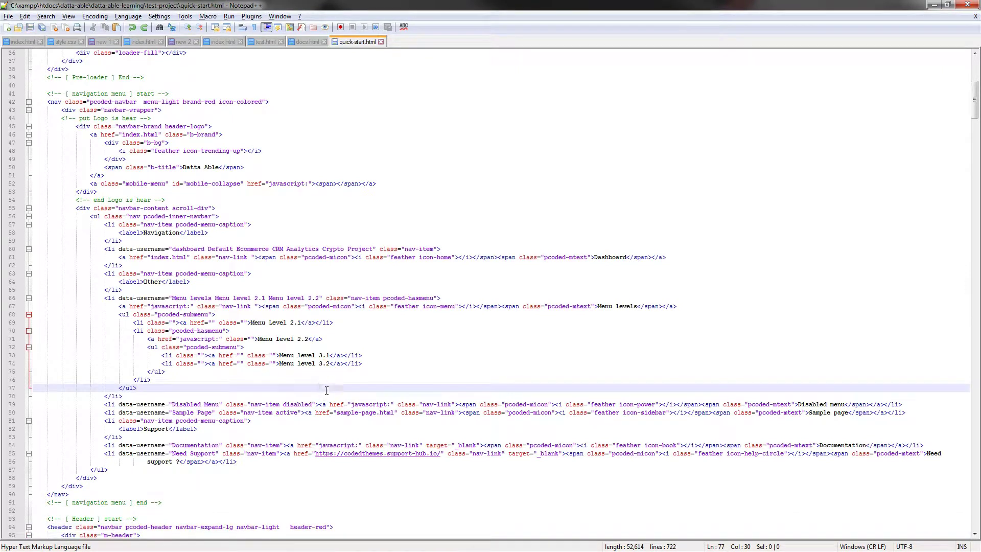
pyautogui.click(356, 380)
# Switch to the browser, reload the sample page and copy the container box-layout class from the documentation's Box Layout section
pyautogui.hotkey('alt', 'Tab')
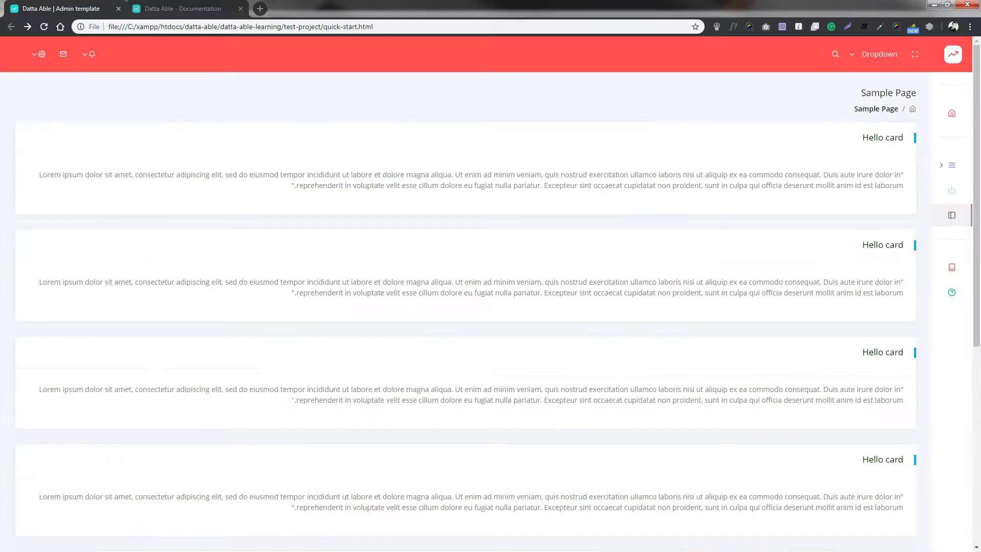
pyautogui.click(277, 123)
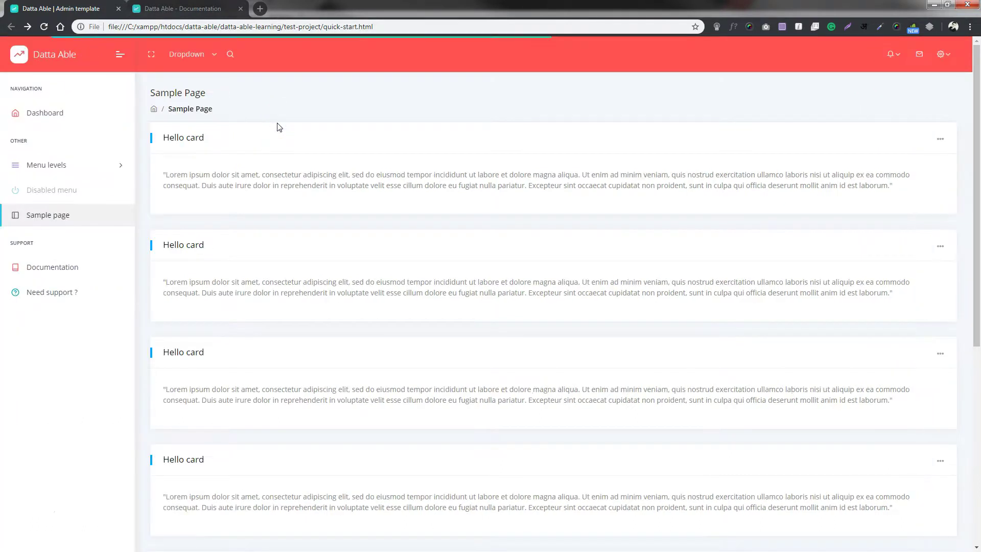
pyautogui.click(183, 8)
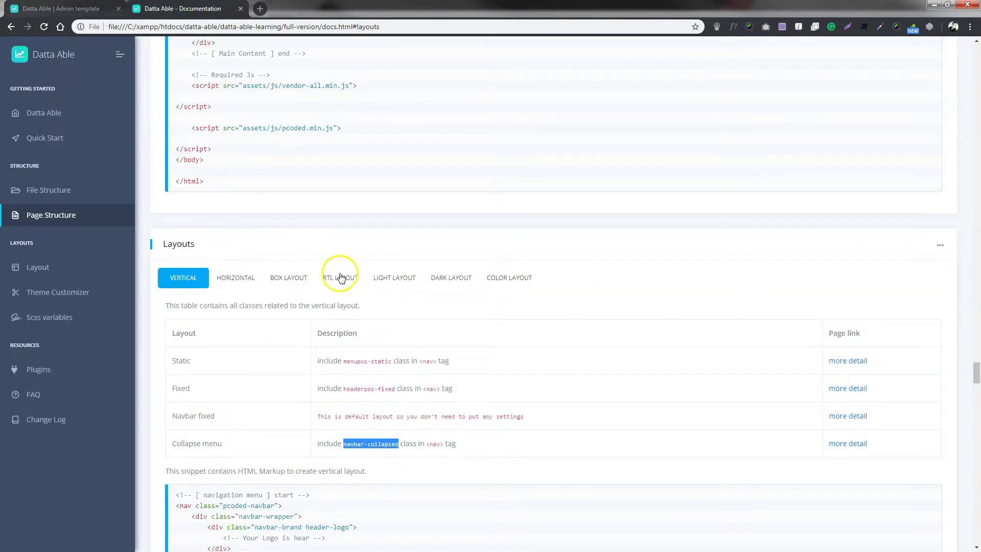
pyautogui.click(277, 281)
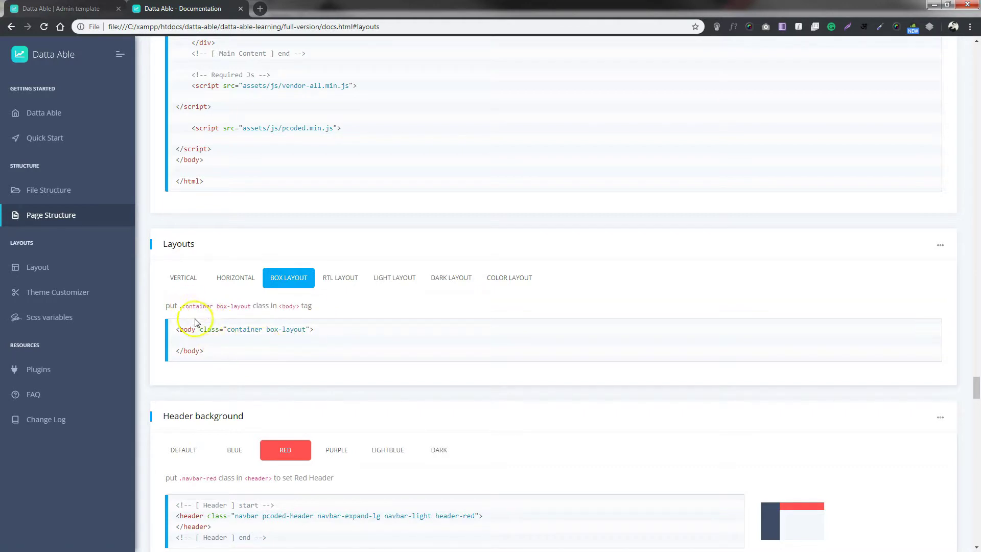
pyautogui.moveTo(227, 329); pyautogui.dragTo(295, 331)
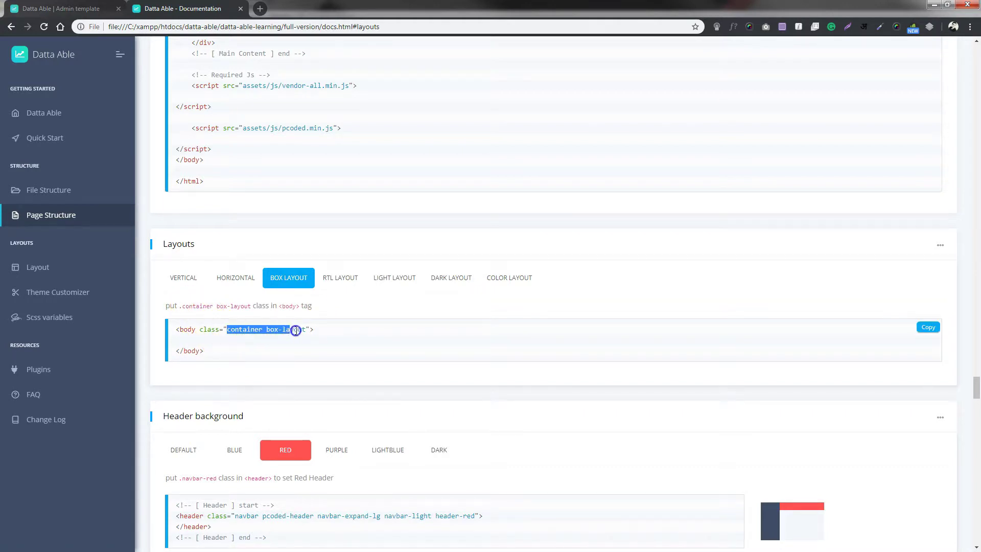
pyautogui.click(315, 347)
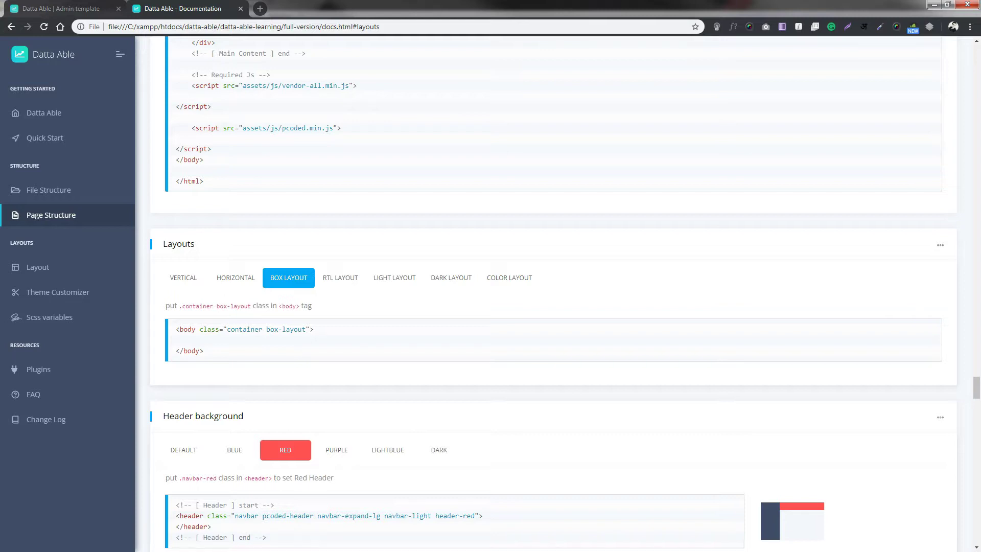
# Switch to Notepad++, add class="container box-layout" to the body tag and save the file
pyautogui.hotkey('alt', 'Tab')
pyautogui.scroll(11, 16, 278)
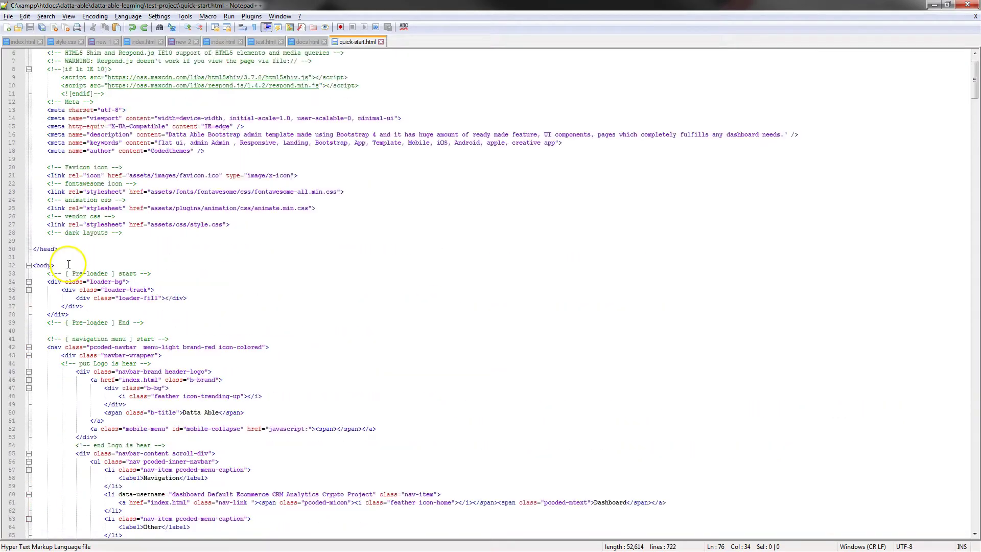
pyautogui.click(49, 291)
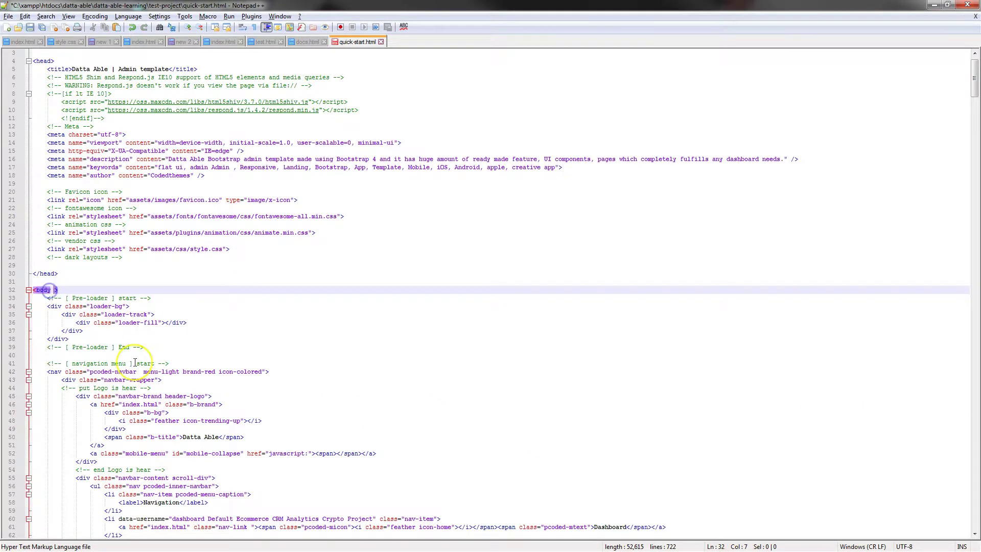
pyautogui.write('class=""')
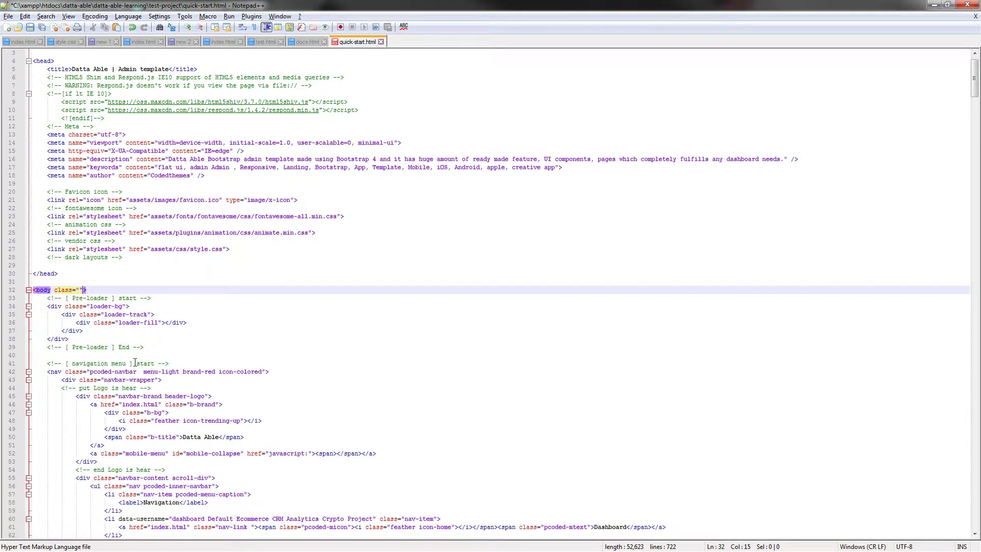
pyautogui.hotkey('ctrl', 's')
pyautogui.click(166, 339)
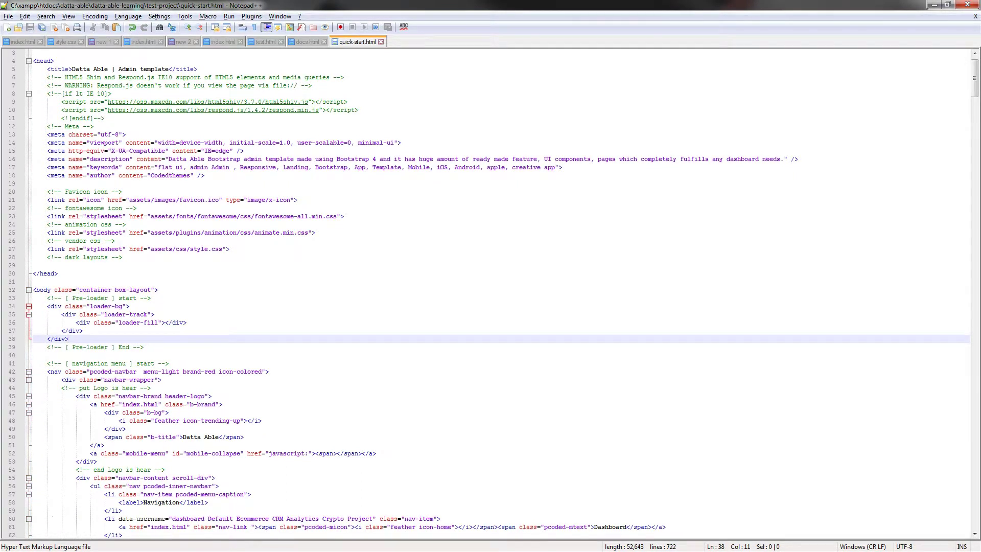
# Switch to the browser, reload the sample page, examine the box layout while scrolling and try the side menu toggle
pyautogui.hotkey('alt', 'Tab')
pyautogui.click(72, 8)
pyautogui.click(222, 164)
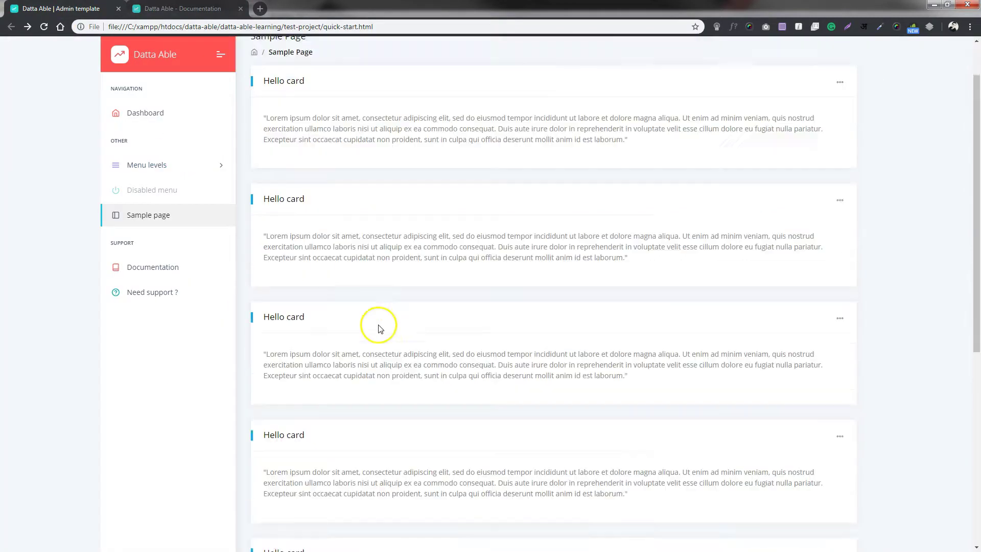
pyautogui.click(221, 55)
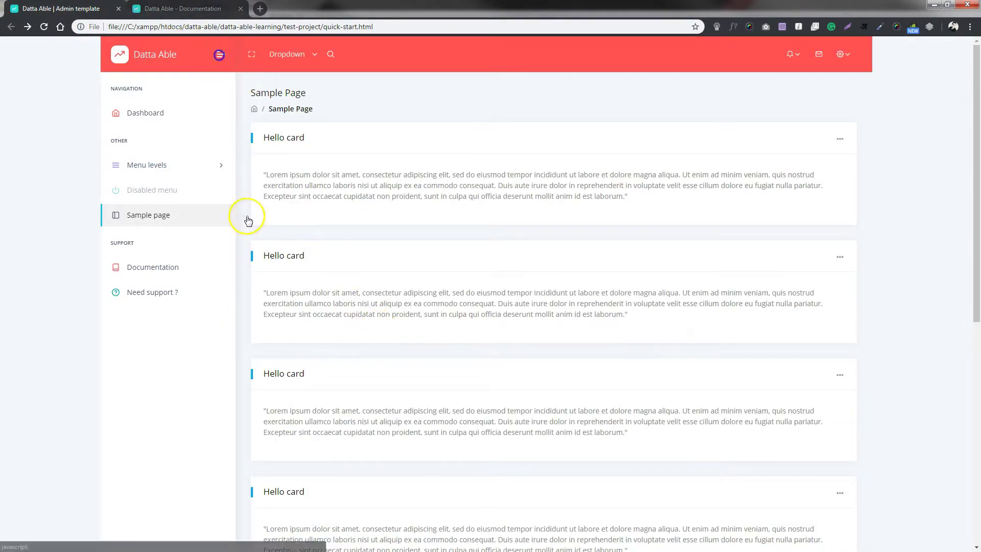
# Examine the collapsed side menu in the box layout while scrolling, and expand the menu again
pyautogui.scroll(-2, 416, 325)
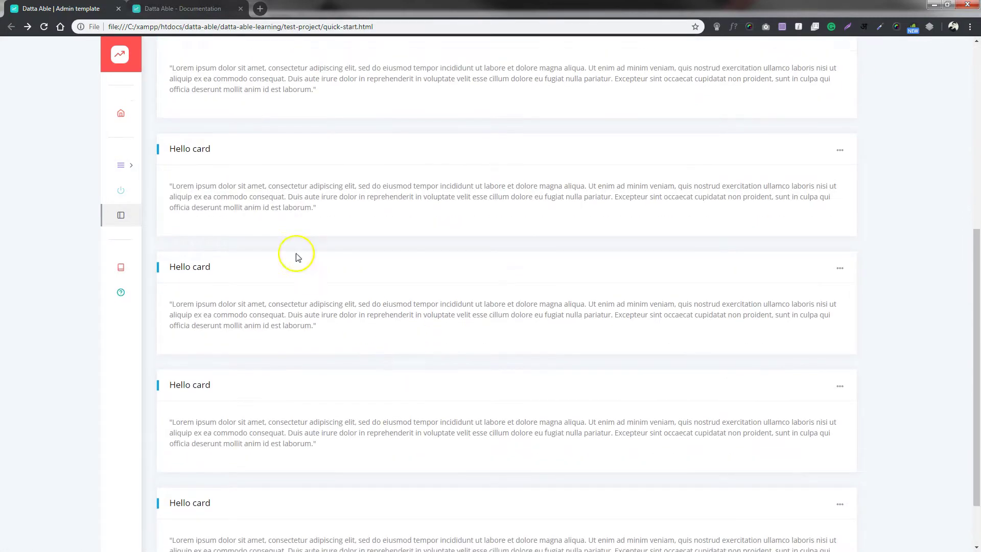
pyautogui.scroll(3, 296, 256)
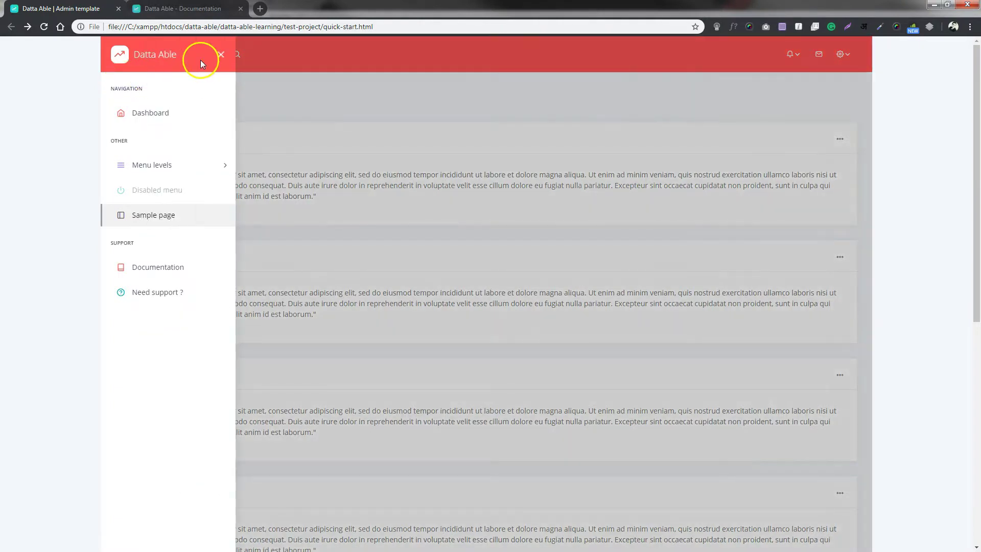
pyautogui.click(222, 55)
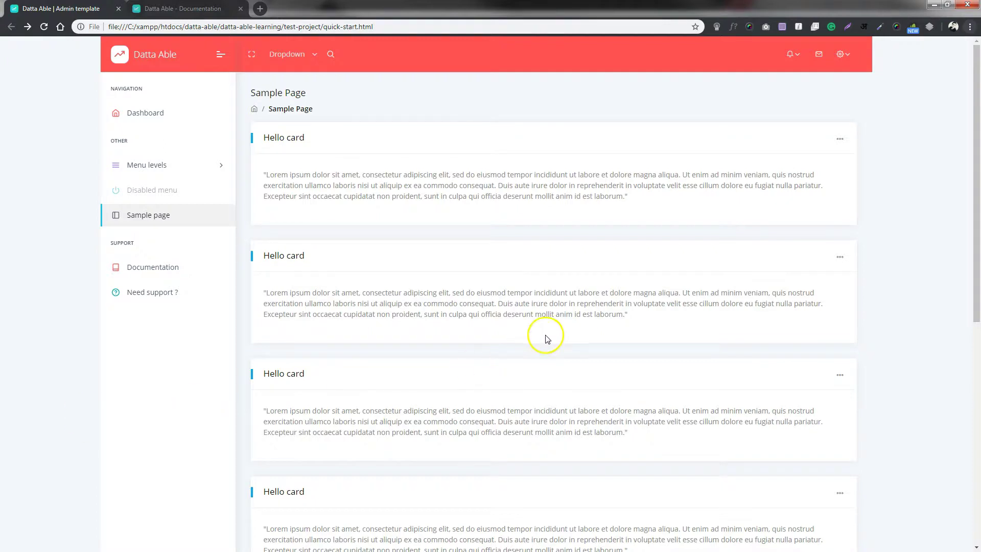
pyautogui.click(512, 327)
# Switch to Notepad++, undo the container box-layout class on the body tag and save the file
pyautogui.hotkey('alt', 'Tab')
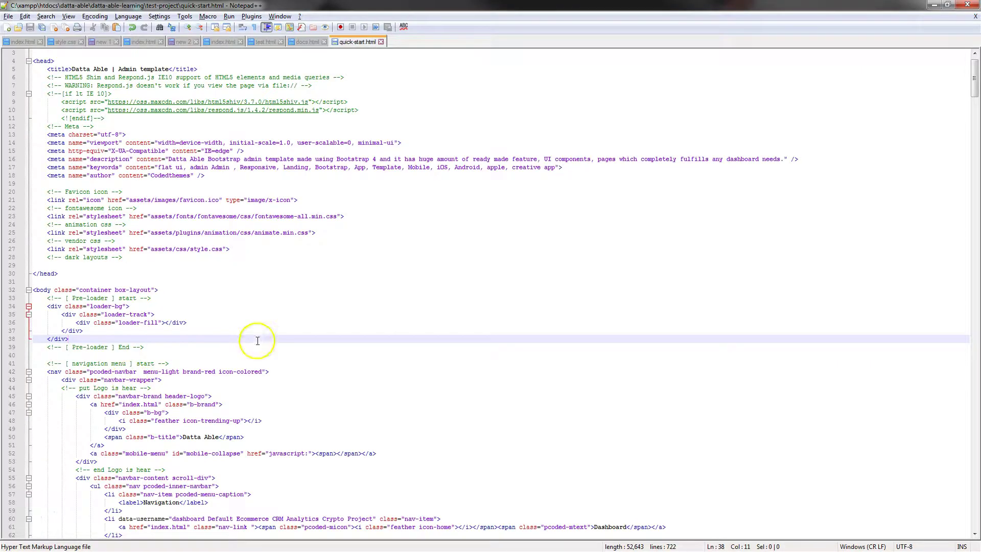
pyautogui.hotkey('ctrl', 'z')
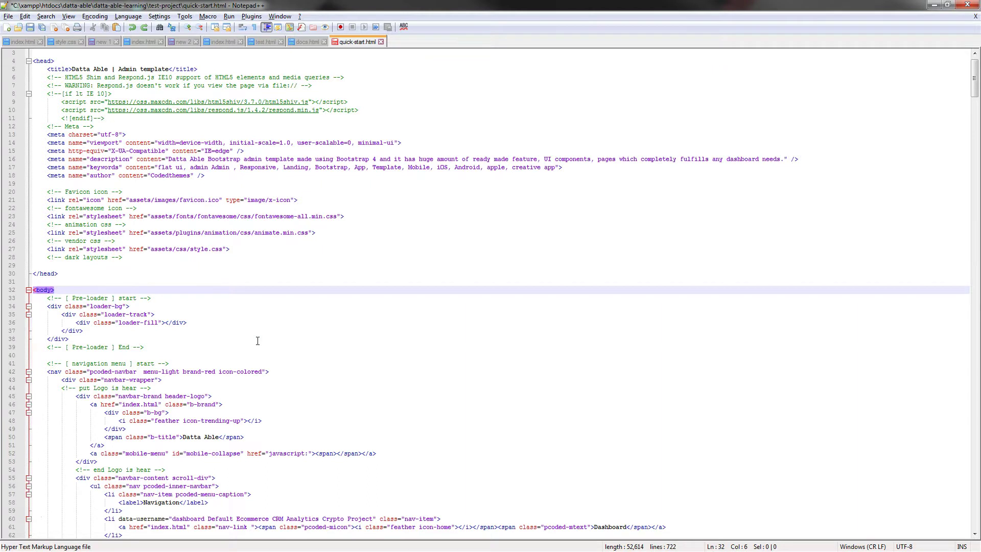
pyautogui.hotkey('ctrl', 'z')
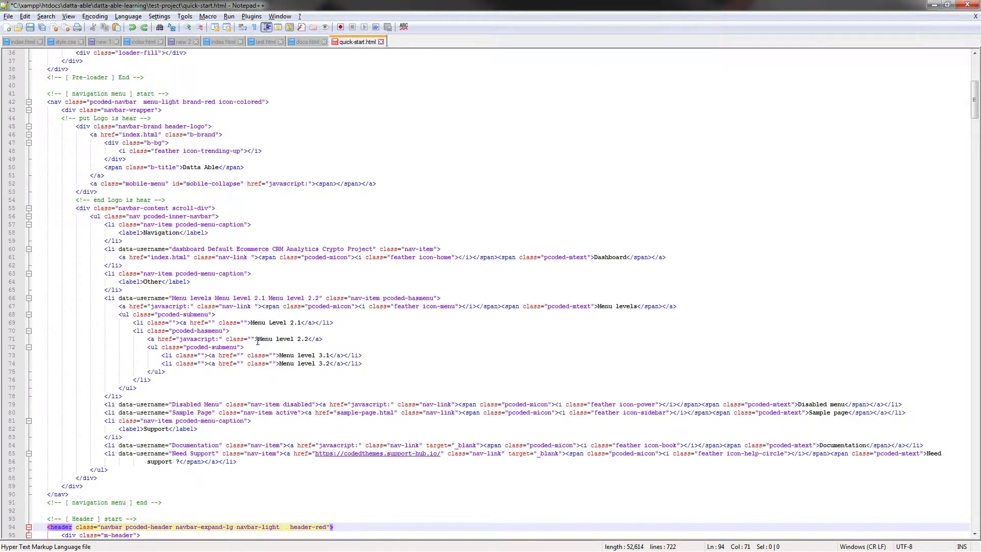
pyautogui.hotkey('ctrl', 's')
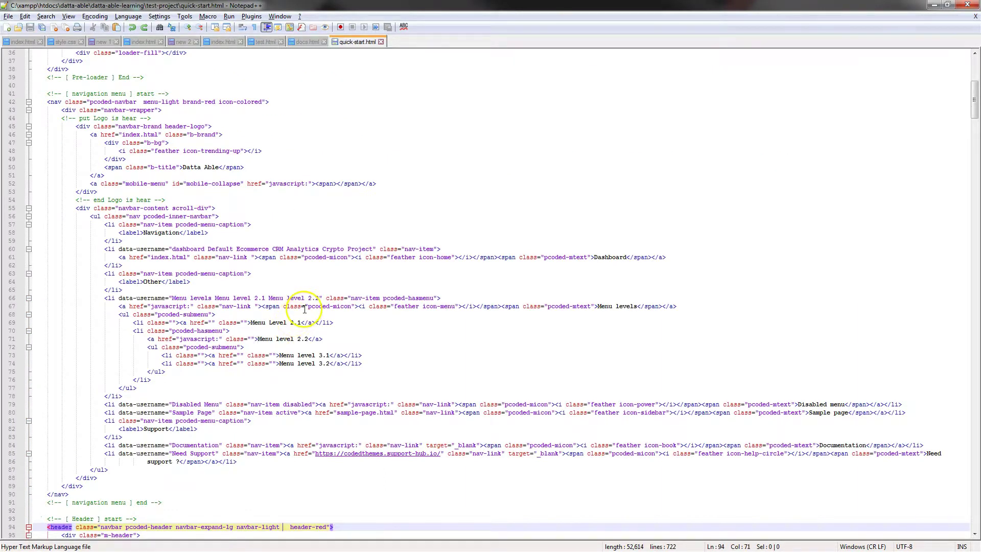
pyautogui.click(306, 306)
pyautogui.click(143, 314)
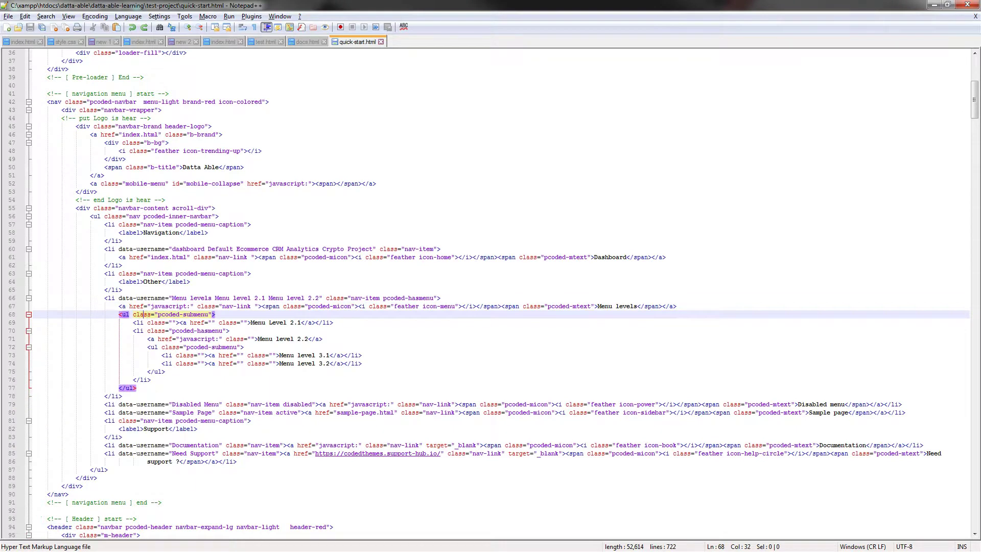
# Switch to the live demo in the browser and try the five navbar images in the menu customizer
pyautogui.hotkey('alt', 'Tab')
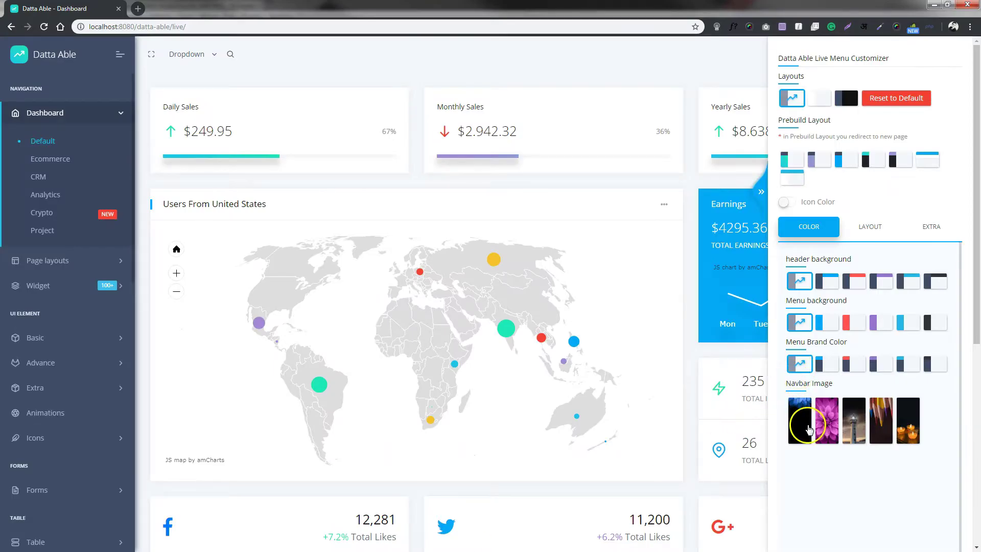
pyautogui.moveTo(809, 383); pyautogui.dragTo(833, 384)
pyautogui.click(800, 421)
pyautogui.click(827, 421)
pyautogui.click(854, 420)
pyautogui.click(881, 420)
pyautogui.click(910, 422)
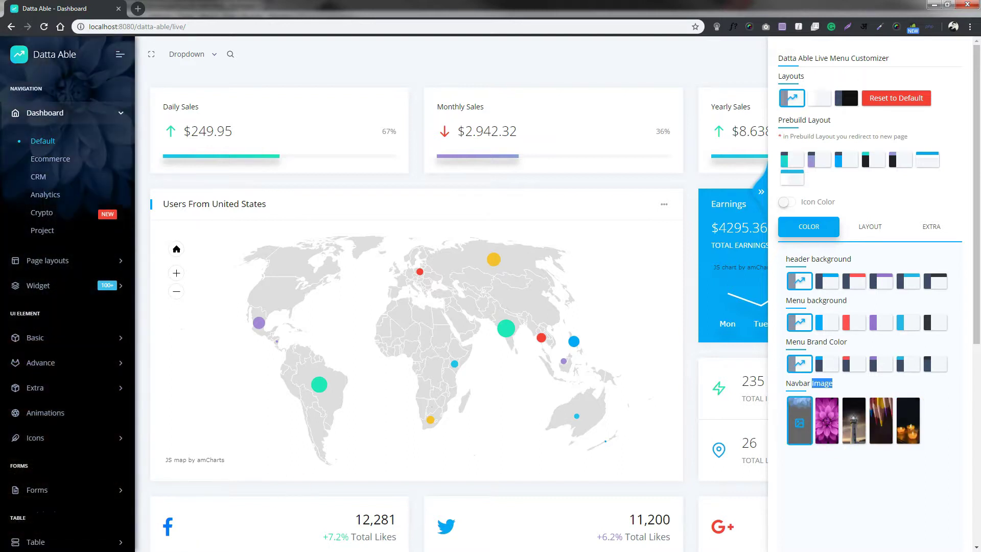
# Switch to the documentation page and find the Menu background image section of the theme customizer
pyautogui.hotkey('alt', 'Tab')
pyautogui.click(182, 8)
pyautogui.click(542, 296)
pyautogui.scroll(-1, 445, 337)
pyautogui.scroll(5, 435, 346)
pyautogui.scroll(-2, 434, 347)
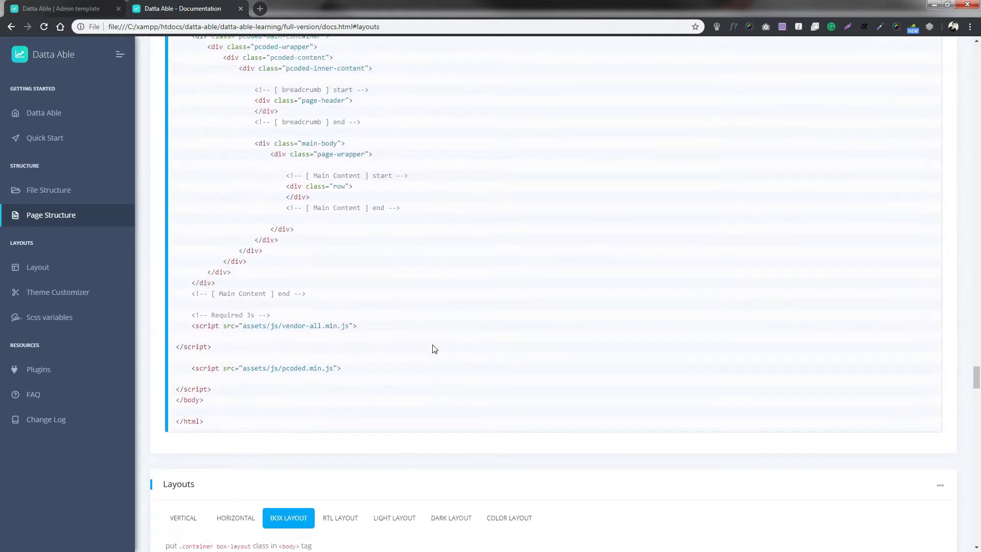
pyautogui.scroll(-10, 433, 348)
pyautogui.click(428, 349)
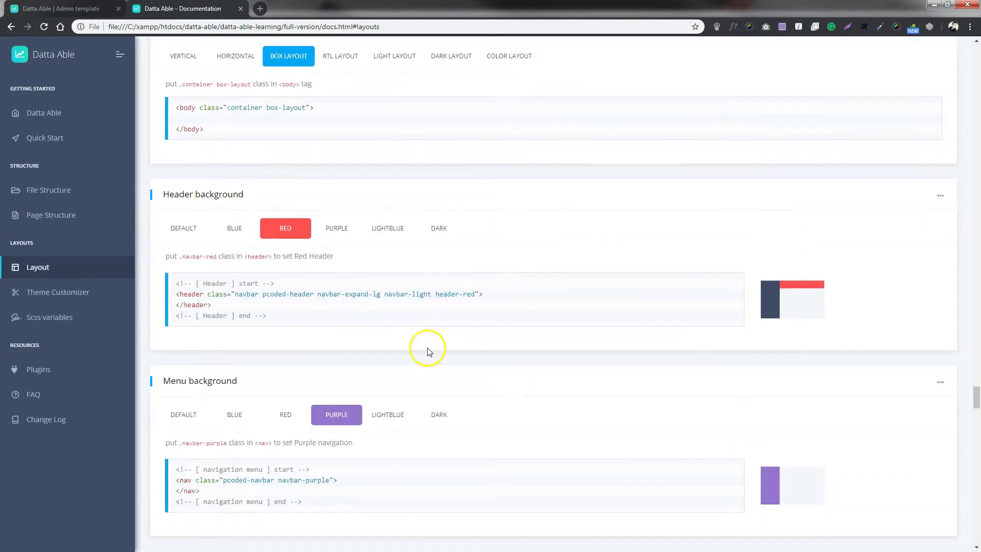
pyautogui.scroll(-5, 425, 347)
pyautogui.moveTo(159, 210); pyautogui.dragTo(370, 209)
pyautogui.click(373, 210)
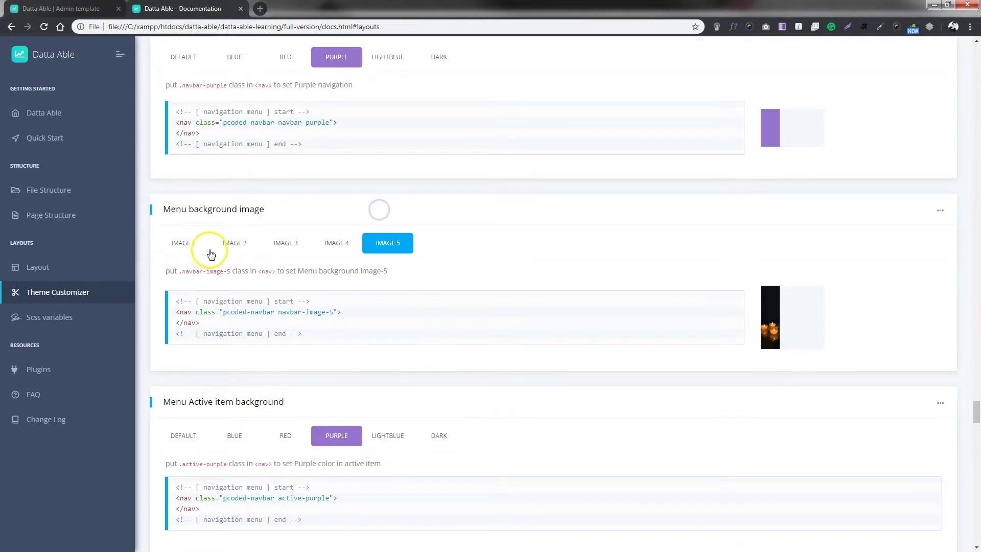
# Review the menu background image options and copy the navbar-image-2 class from the Image 2 code
pyautogui.click(207, 245)
pyautogui.click(227, 245)
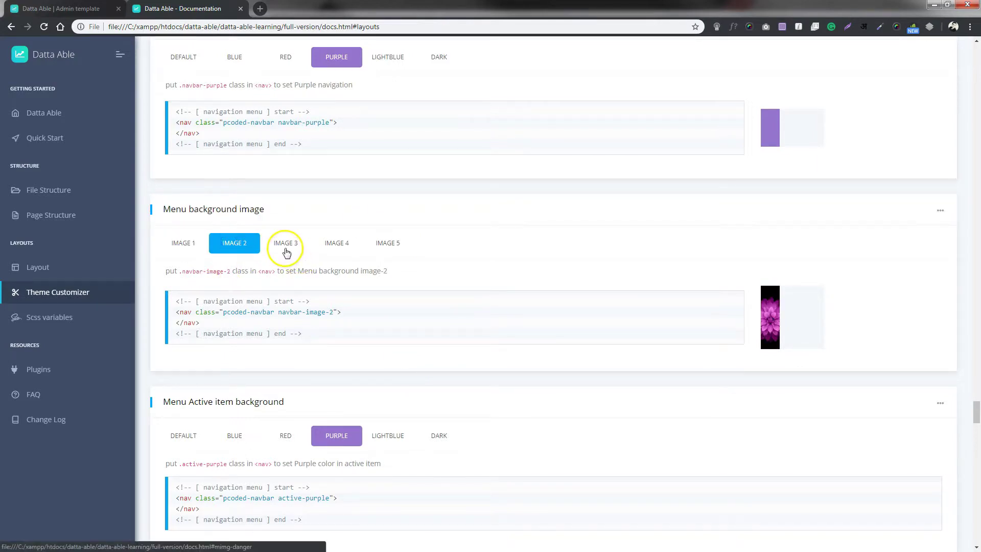
pyautogui.click(285, 248)
pyautogui.click(327, 246)
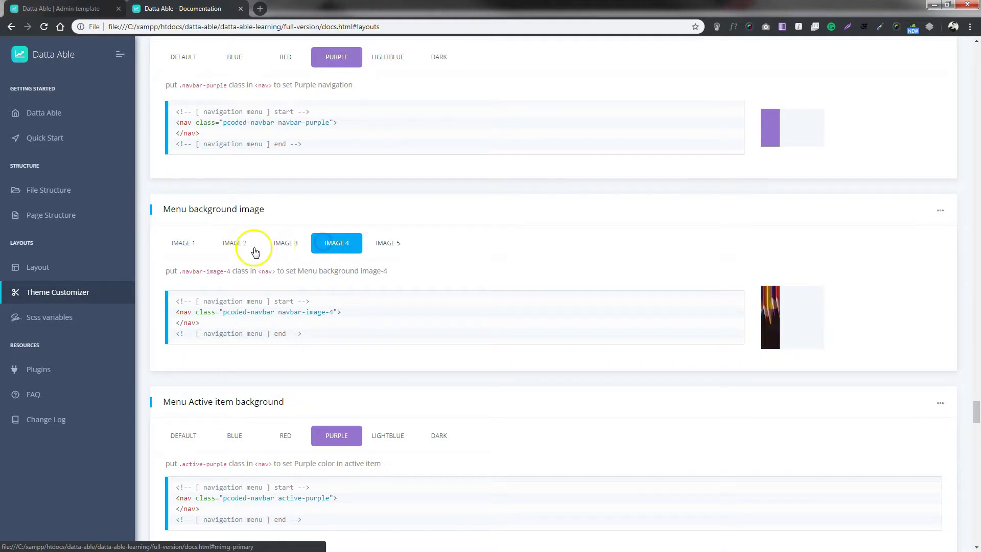
pyautogui.click(227, 247)
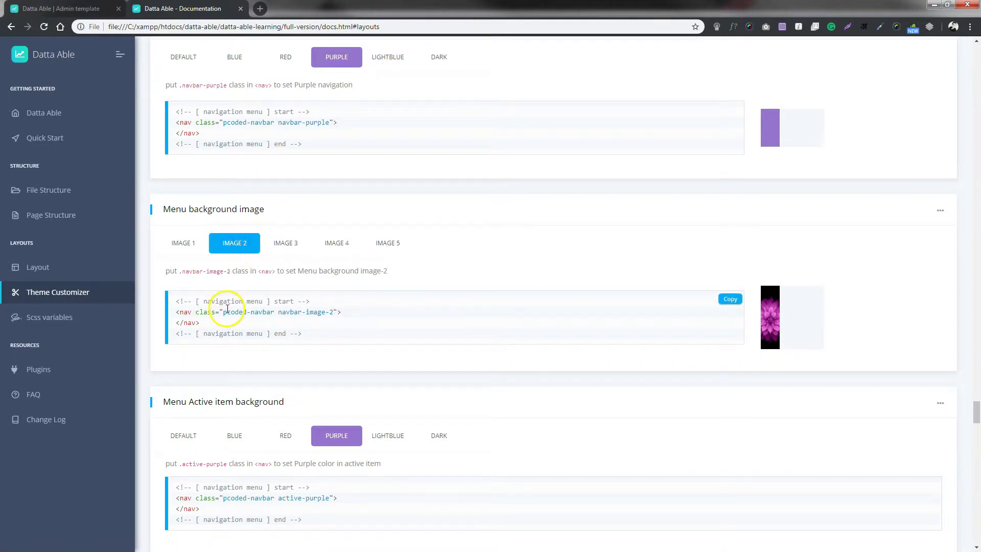
pyautogui.moveTo(278, 314); pyautogui.dragTo(334, 311)
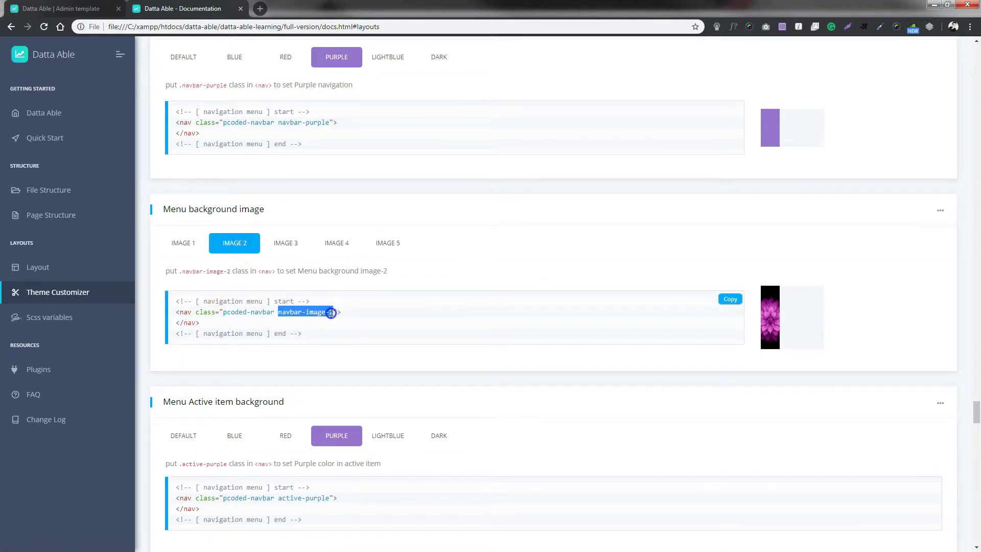
pyautogui.click(383, 319)
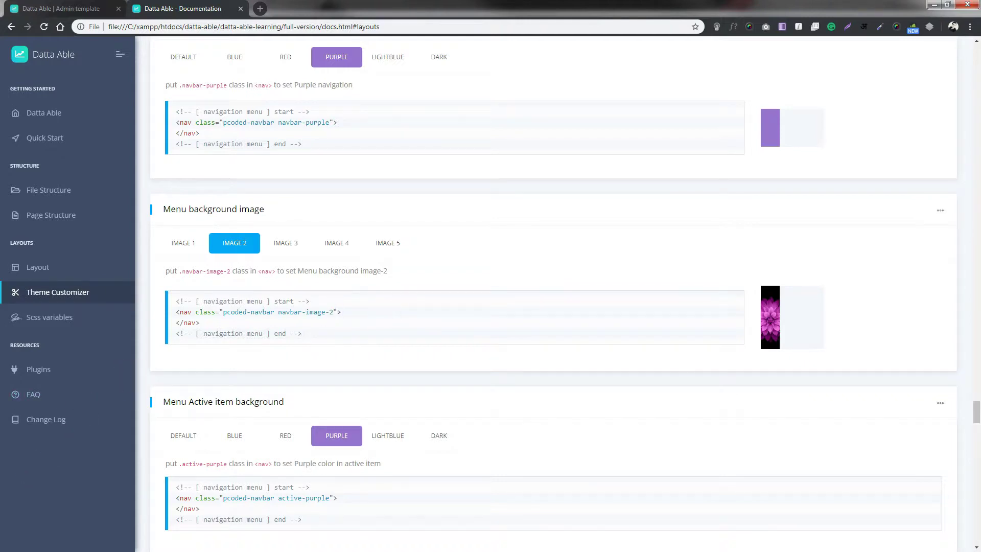
# Switch to Notepad++, add the navbar-image-2 class to the nav tag after icon-colored and save the file
pyautogui.hotkey('alt', 'Tab')
pyautogui.click(164, 202)
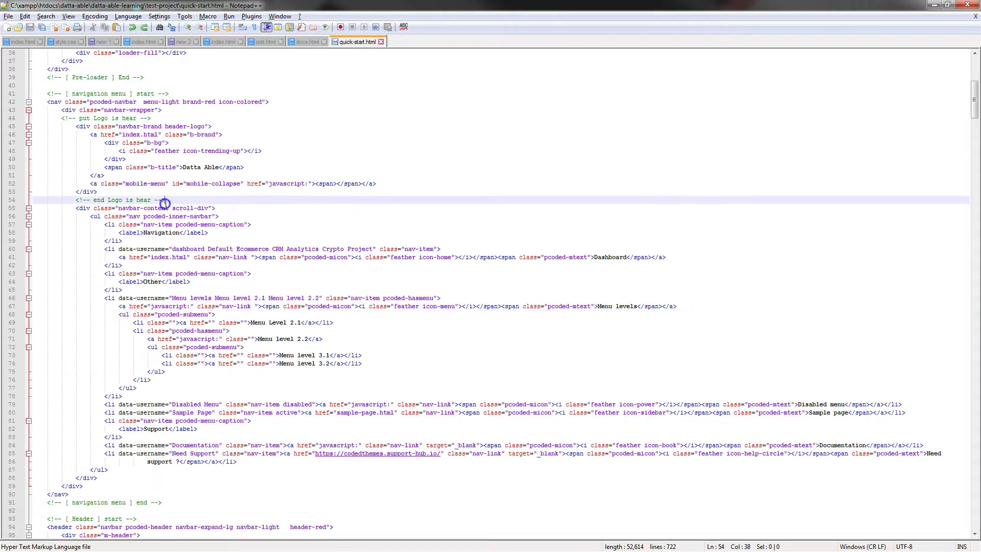
pyautogui.click(264, 102)
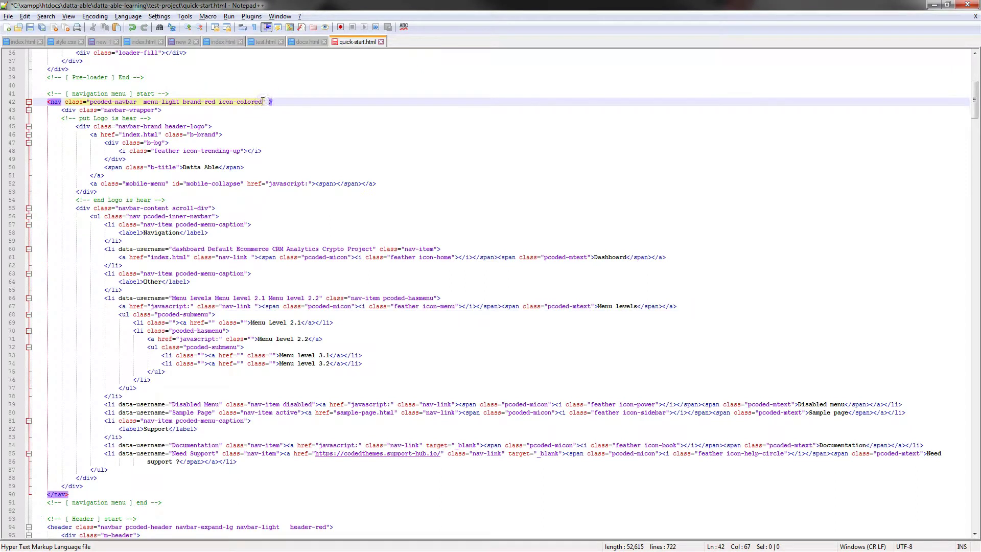
pyautogui.hotkey('ctrl', 's')
# Switch to the browser, reload the sample page and examine the side menu with its background image
pyautogui.hotkey('alt', 'Tab')
pyautogui.hotkey('ctrl', 'Tab')
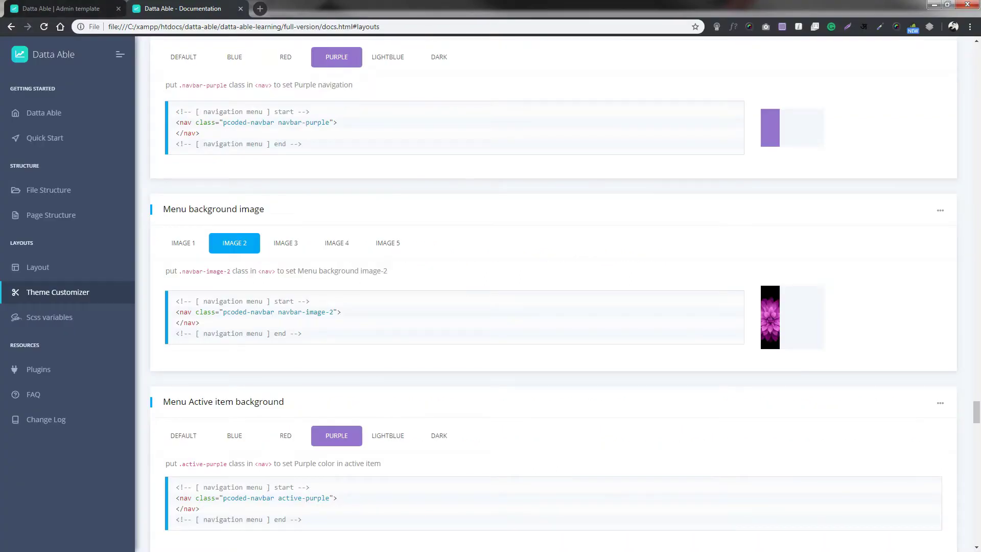
pyautogui.click(335, 320)
pyautogui.press('F5')
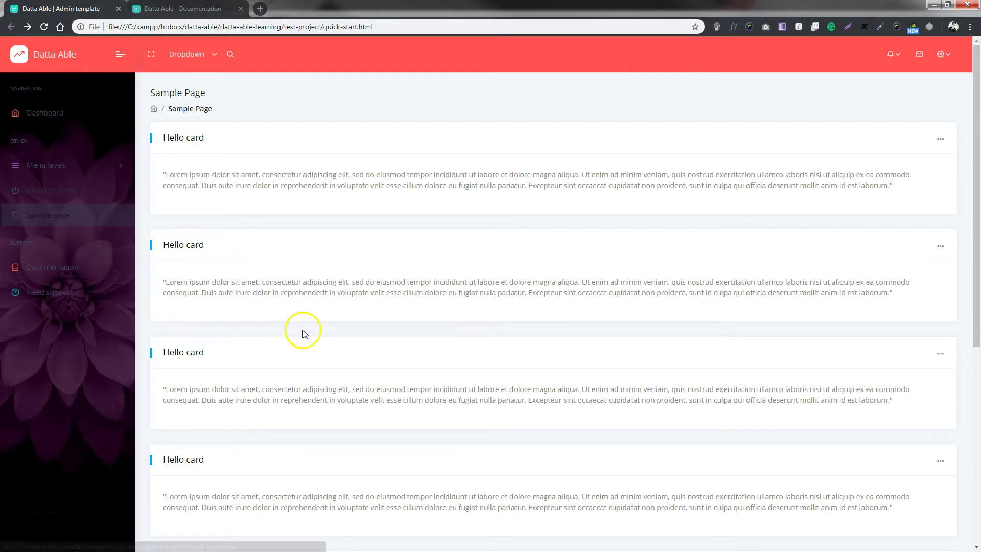
pyautogui.rightClick(218, 318)
pyautogui.click(218, 278)
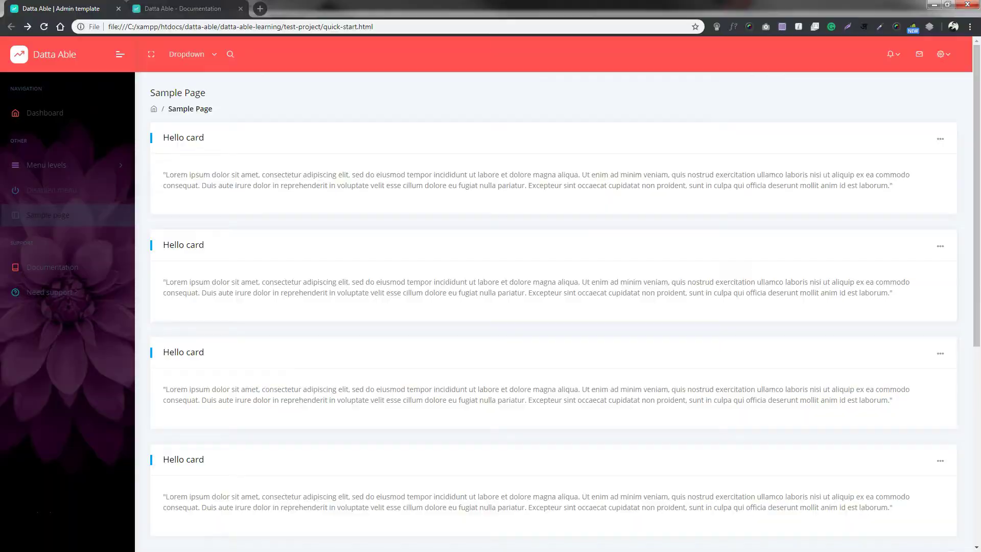
# Switch to Notepad++, remove the menu-light class from the nav tag, save and reload the sample page in the browser
pyautogui.hotkey('alt', 'Tab')
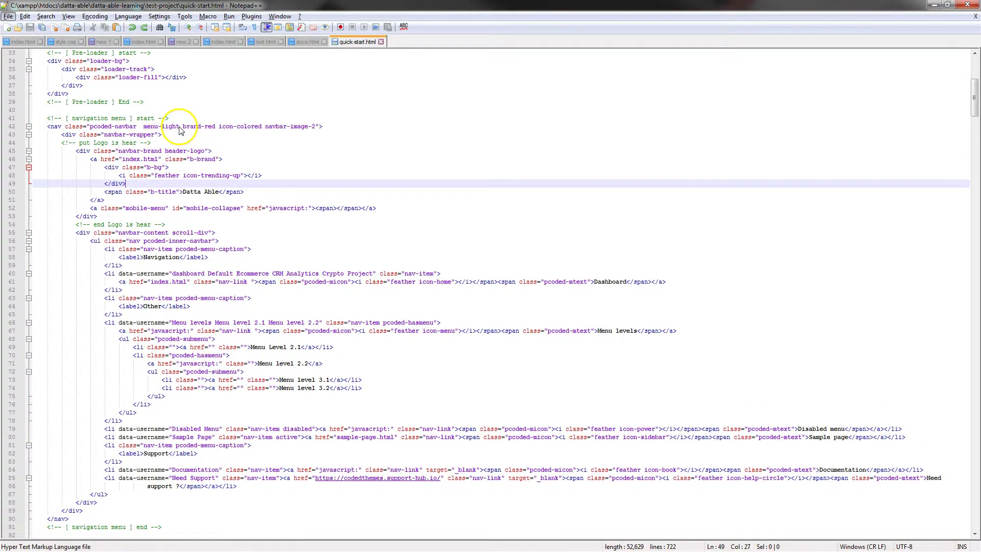
pyautogui.moveTo(180, 128); pyautogui.dragTo(147, 125)
pyautogui.press('BackSpace')
pyautogui.press('BackSpace')
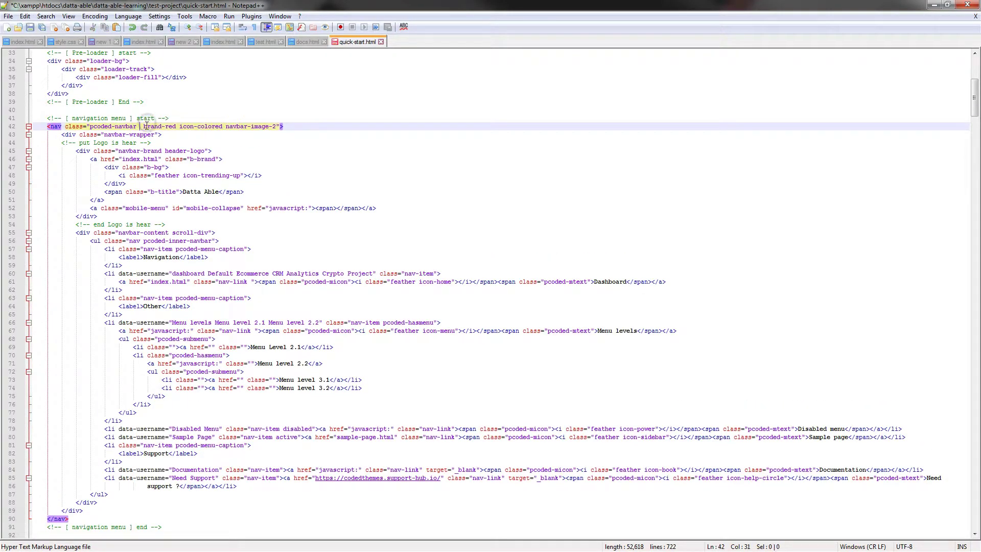
pyautogui.click(184, 143)
pyautogui.hotkey('ctrl', 's')
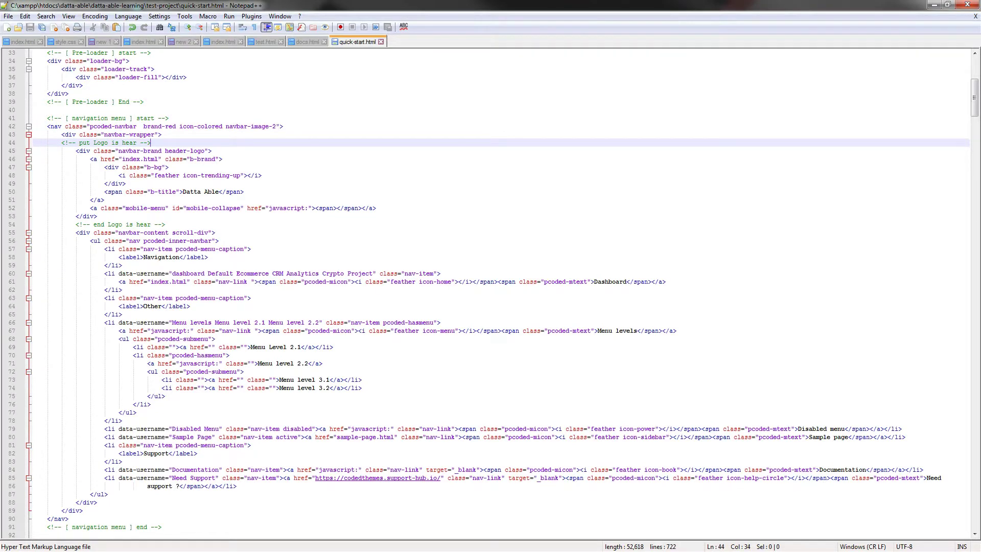
pyautogui.hotkey('alt', 'Tab')
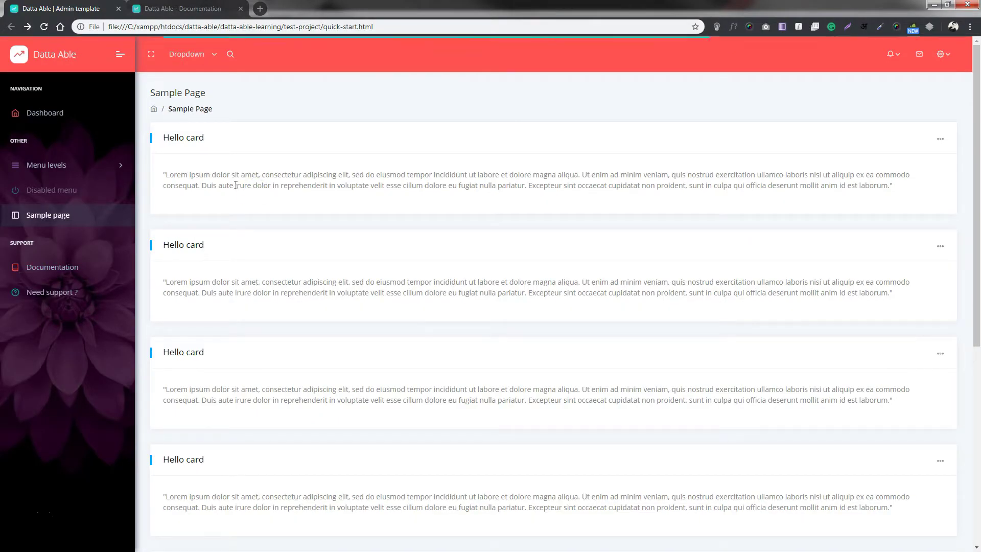
pyautogui.click(292, 238)
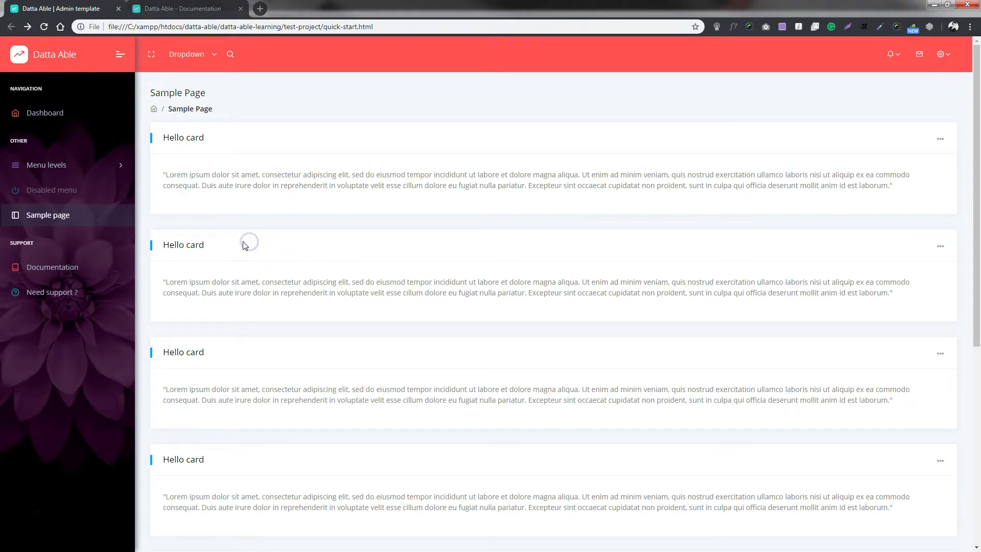
# Switch to Notepad++, change the nav tag's brand class to brand-blue, save and preview the sample page in the browser
pyautogui.hotkey('alt', 'Tab')
pyautogui.click(246, 185)
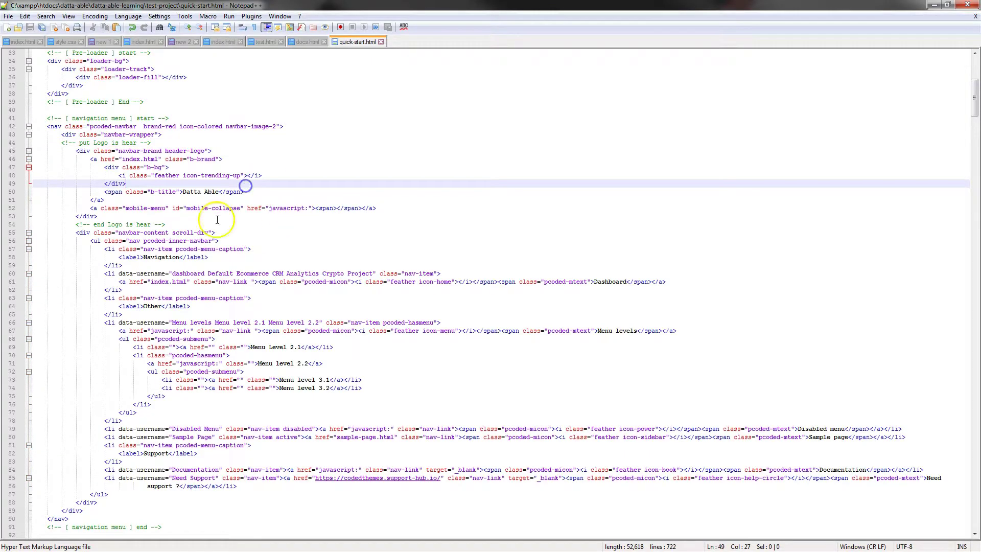
pyautogui.doubleClick(171, 127)
pyautogui.write('blue')
pyautogui.hotkey('ctrl', 's')
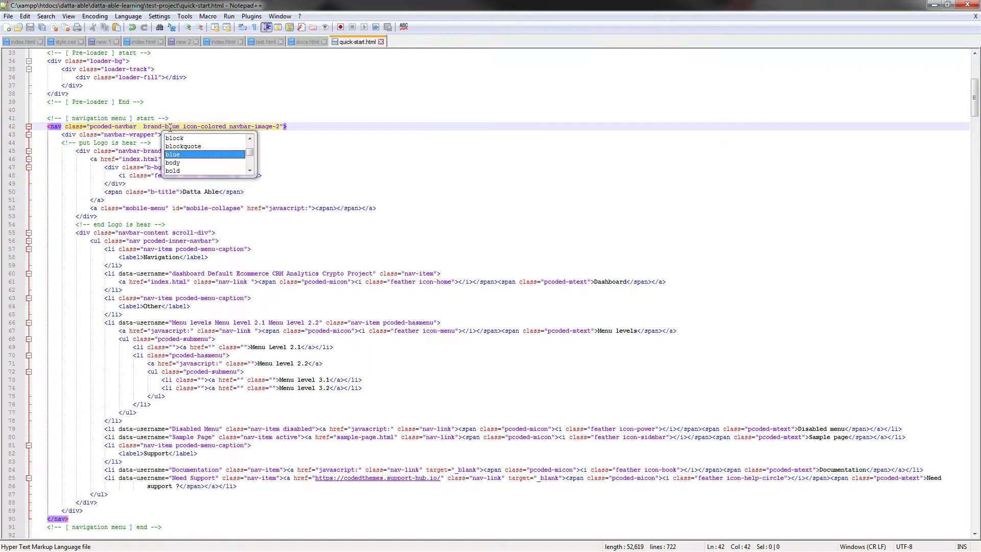
pyautogui.hotkey('alt', 'Tab')
pyautogui.scroll(-4, 327, 317)
pyautogui.scroll(4, 327, 317)
# Switch to Notepad++, change the header tag's color class to header-blue, save and reload the sample page in the browser
pyautogui.hotkey('alt', 'Tab')
pyautogui.scroll(-7, 256, 428)
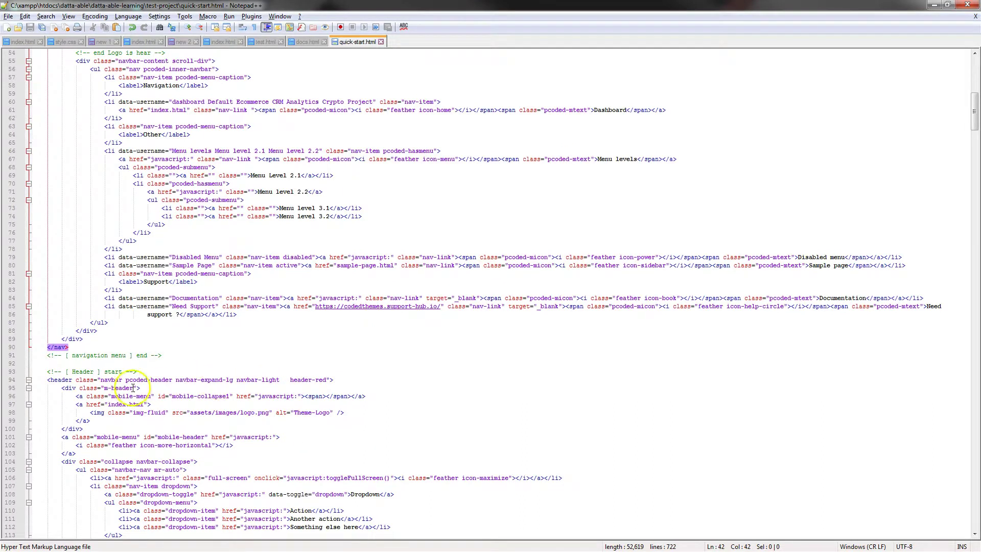
pyautogui.moveTo(331, 381); pyautogui.dragTo(325, 380)
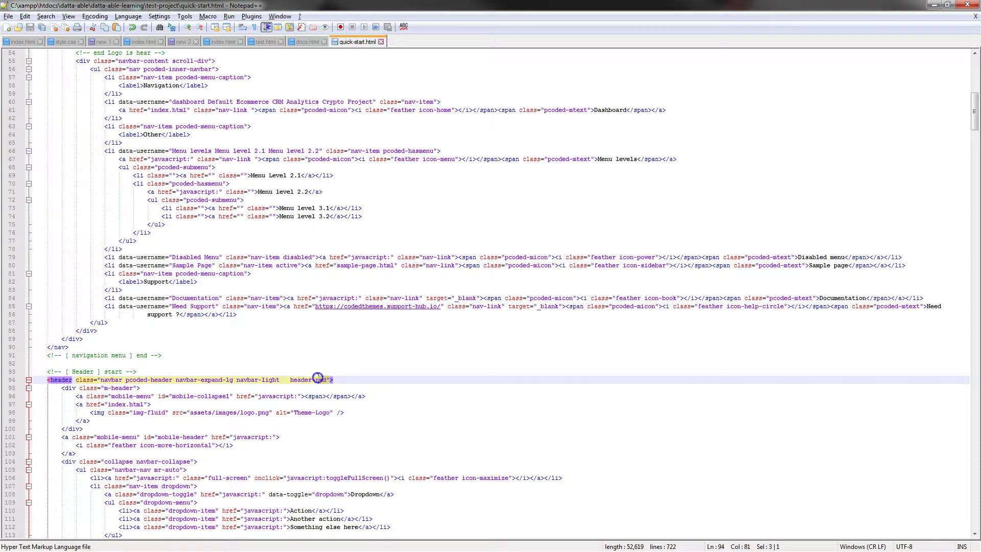
pyautogui.tripleClick(318, 379)
pyautogui.press('End')
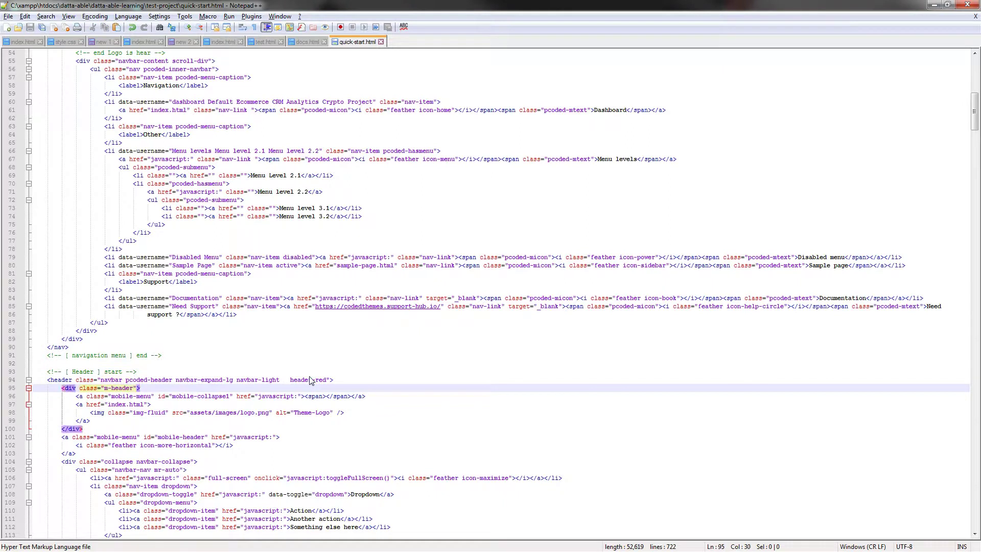
pyautogui.press('Up')
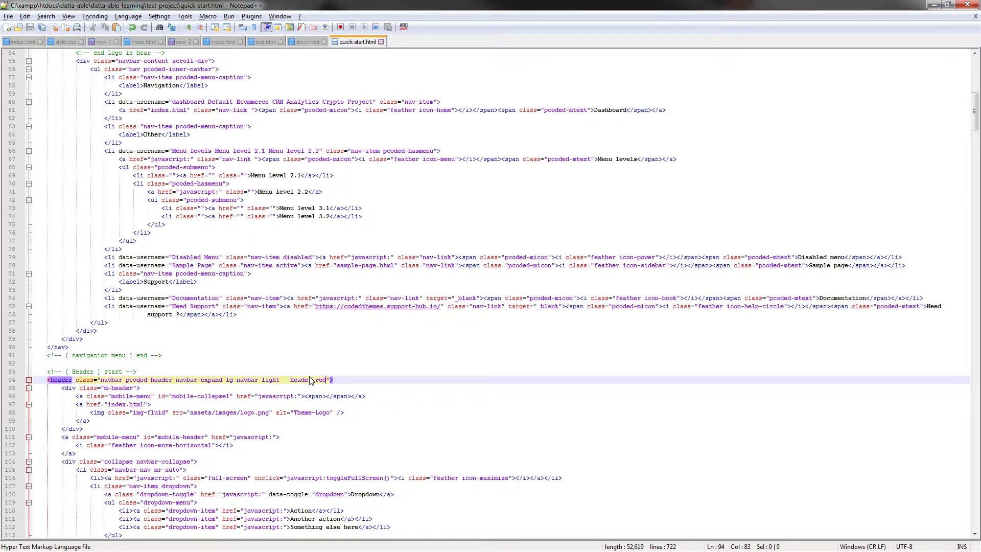
pyautogui.write('bl')
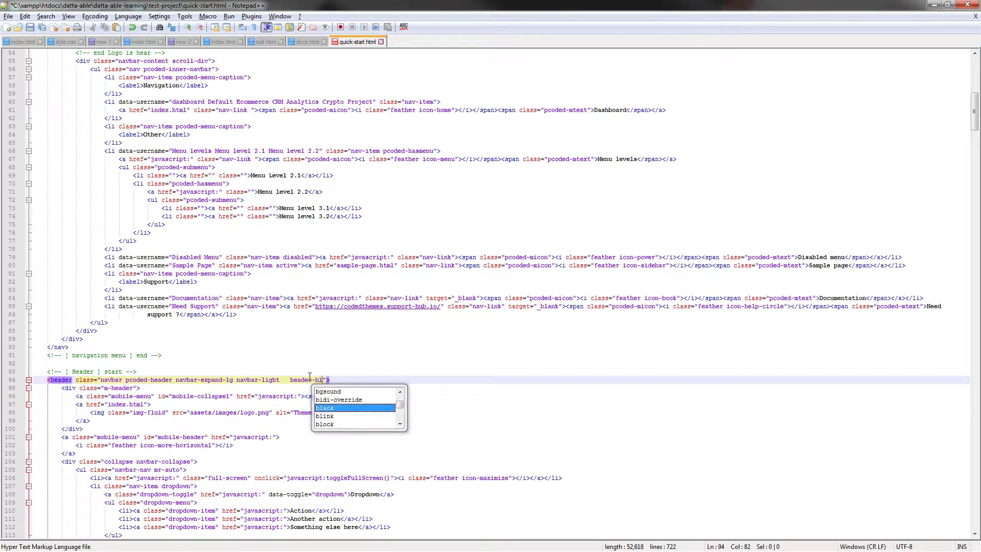
pyautogui.hotkey('ctrl', 's')
pyautogui.click(310, 377)
pyautogui.hotkey('alt', 'Tab')
pyautogui.click(345, 254)
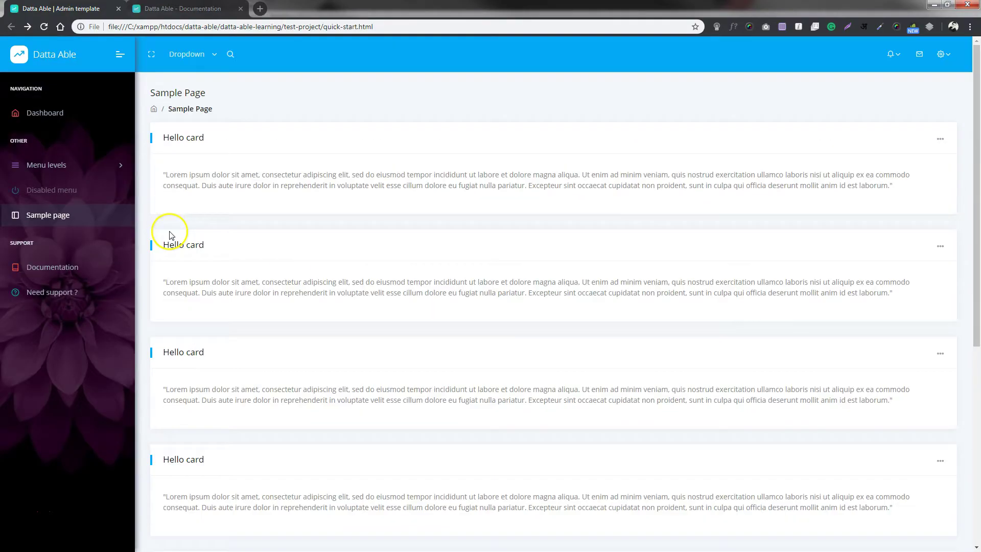
# Collapse the sample page's side menu to icons and expand it again
pyautogui.click(117, 49)
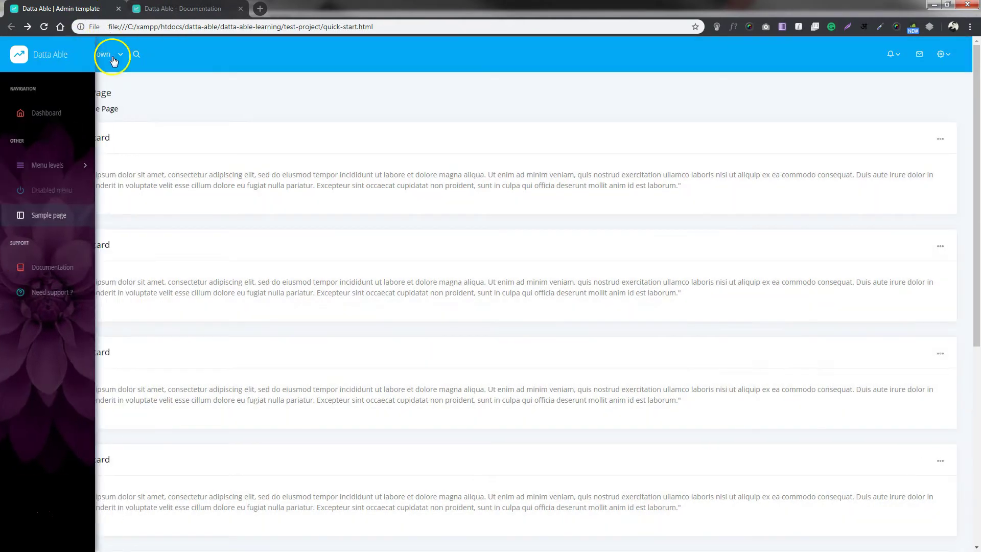
pyautogui.moveTo(23, 92)
pyautogui.click(121, 55)
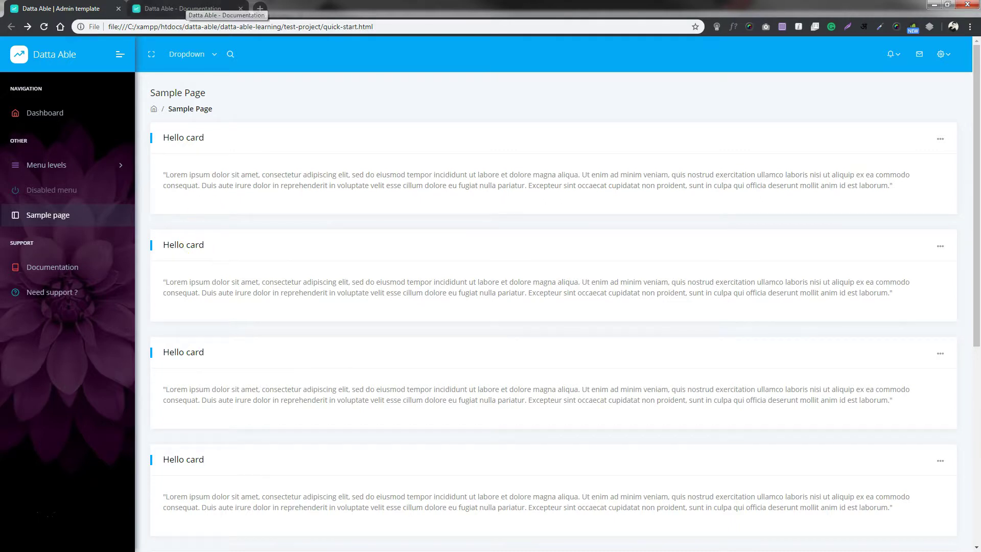
# Switch to the live dashboard demo and try the customizer's Extra options: arrow list icon, purple active color, light blue menu titles and title hiding
pyautogui.click(187, 8)
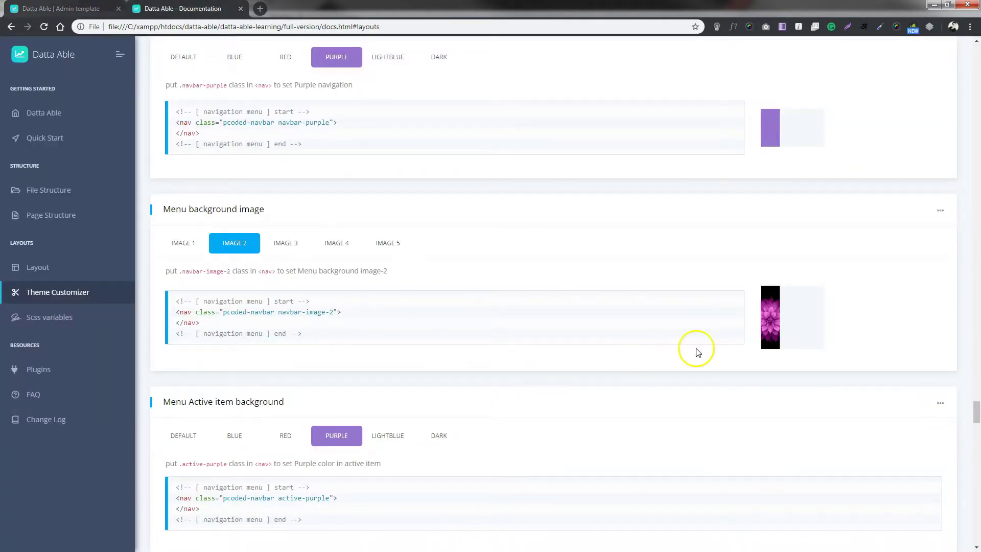
pyautogui.click(84, 10)
pyautogui.hotkey('ctrl', 'Tab')
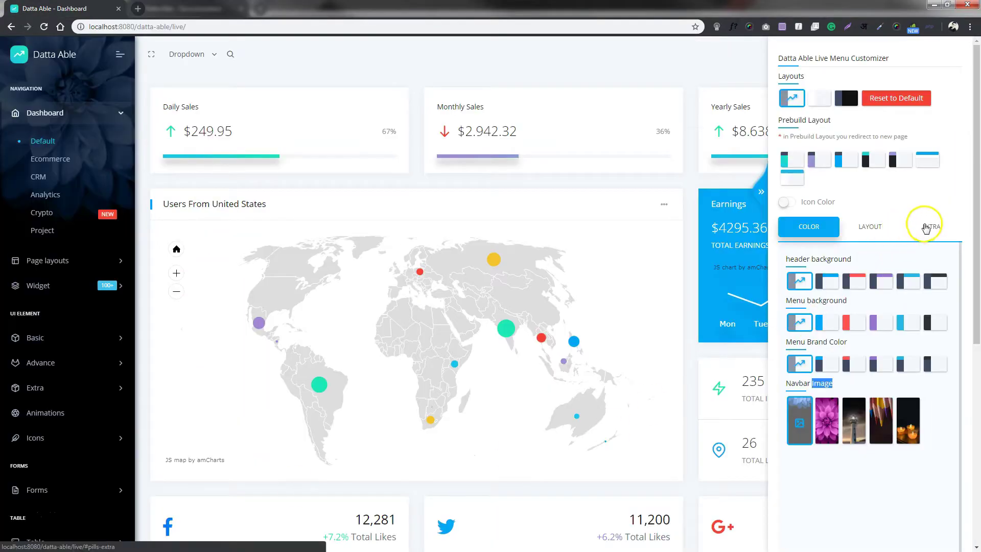
pyautogui.click(926, 227)
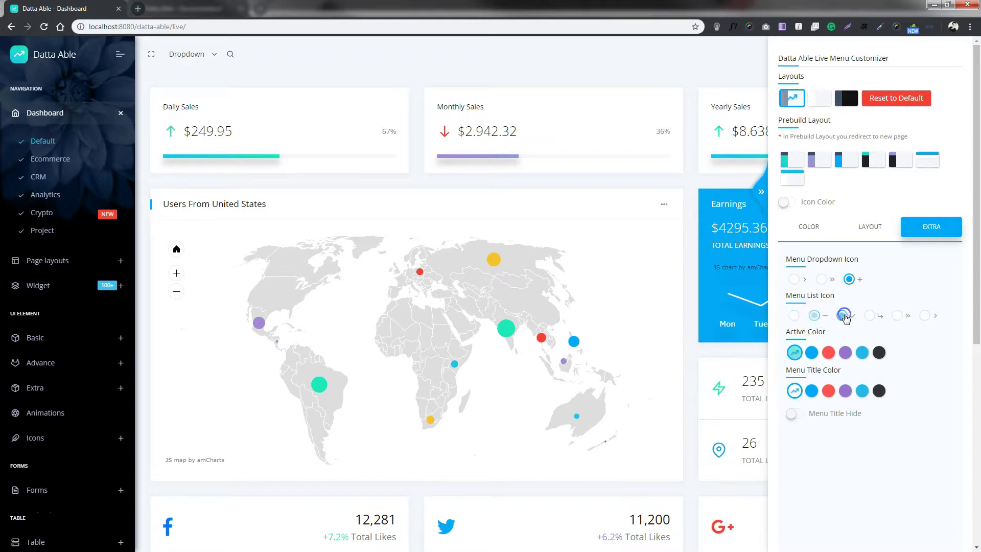
pyautogui.click(811, 352)
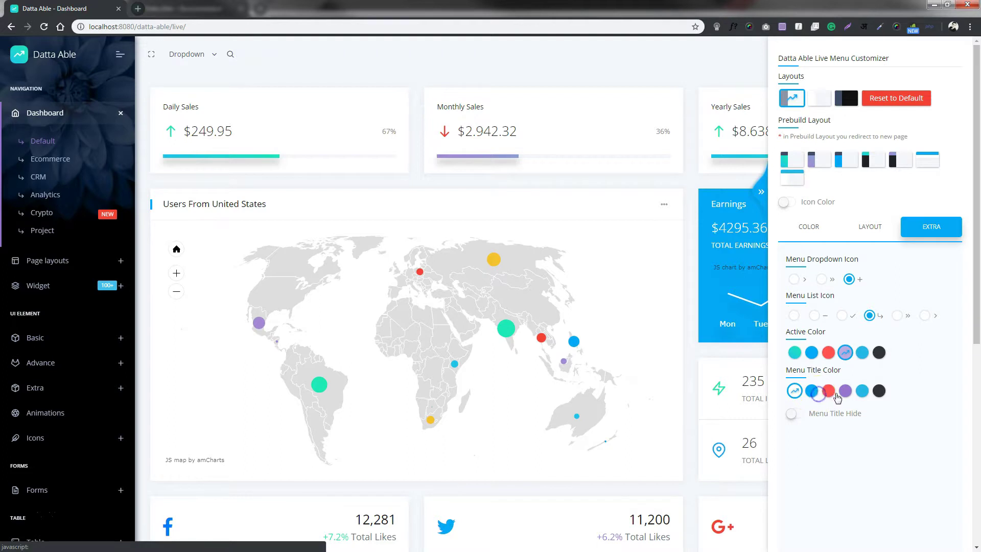
pyautogui.click(862, 391)
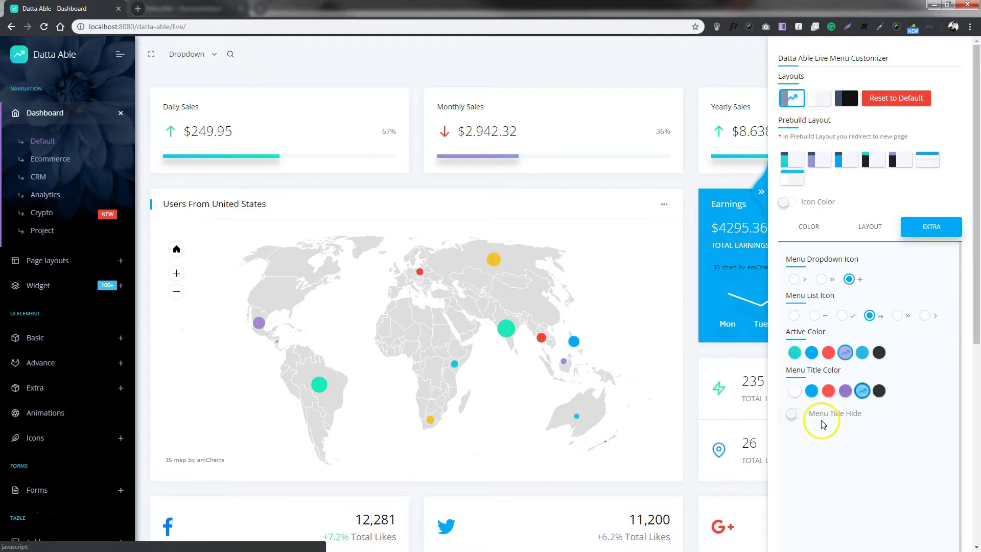
pyautogui.click(794, 414)
pyautogui.click(794, 414)
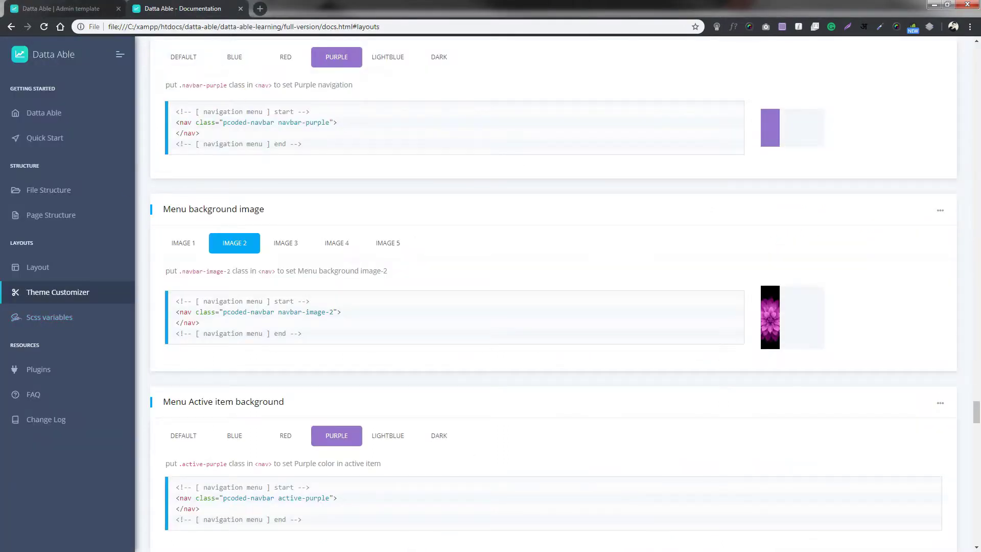
# In the documentation, show the checkmark example under Menu List Icon and copy its menu-item-icon-style3 class
pyautogui.scroll(-8, 185, 395)
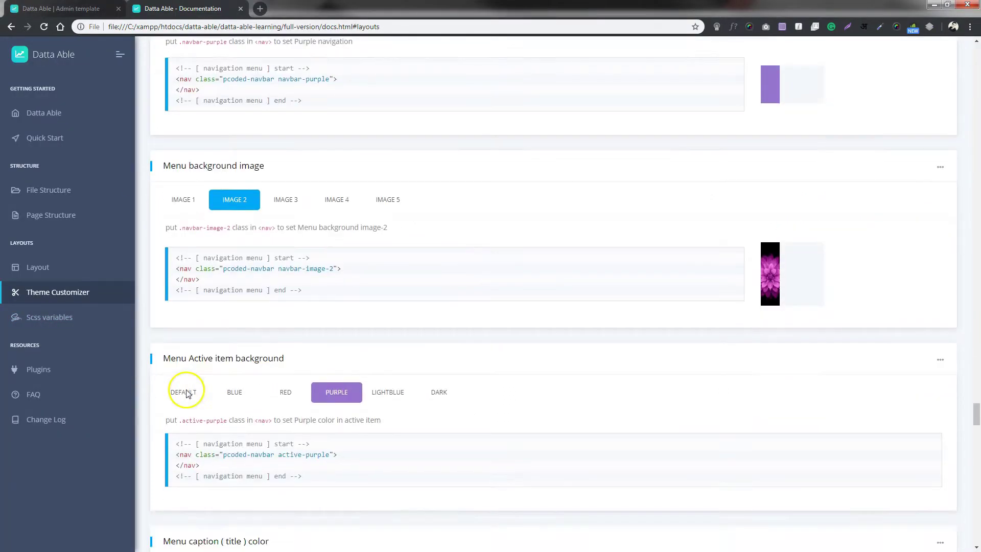
pyautogui.scroll(-4, 184, 396)
pyautogui.scroll(5, 184, 395)
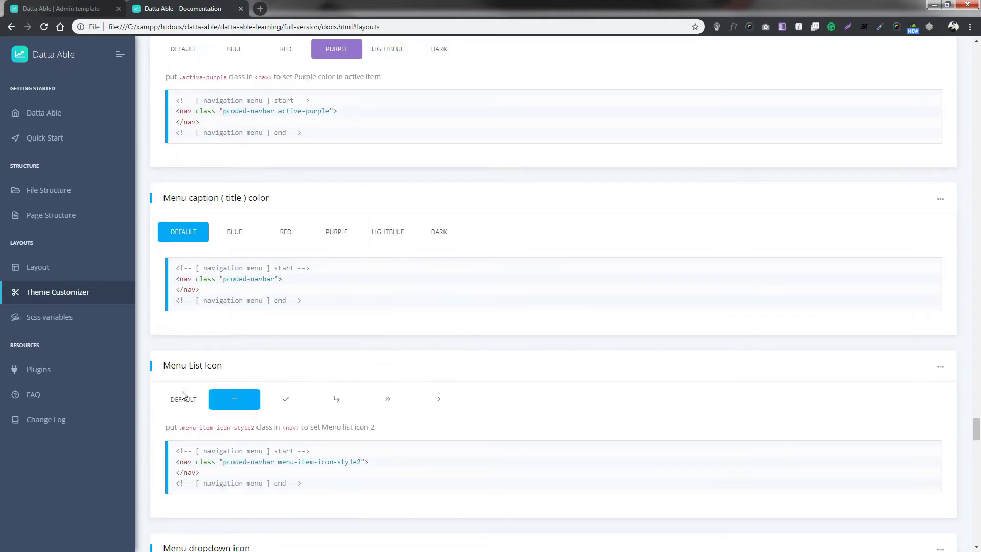
pyautogui.scroll(-1, 185, 395)
pyautogui.scroll(-1, 185, 395)
pyautogui.moveTo(235, 308); pyautogui.dragTo(162, 305)
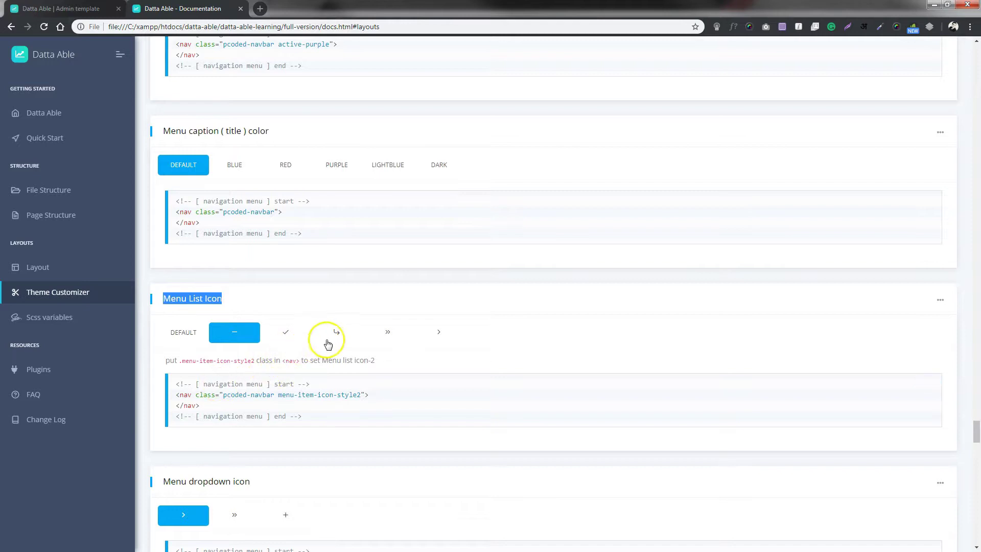
pyautogui.click(286, 333)
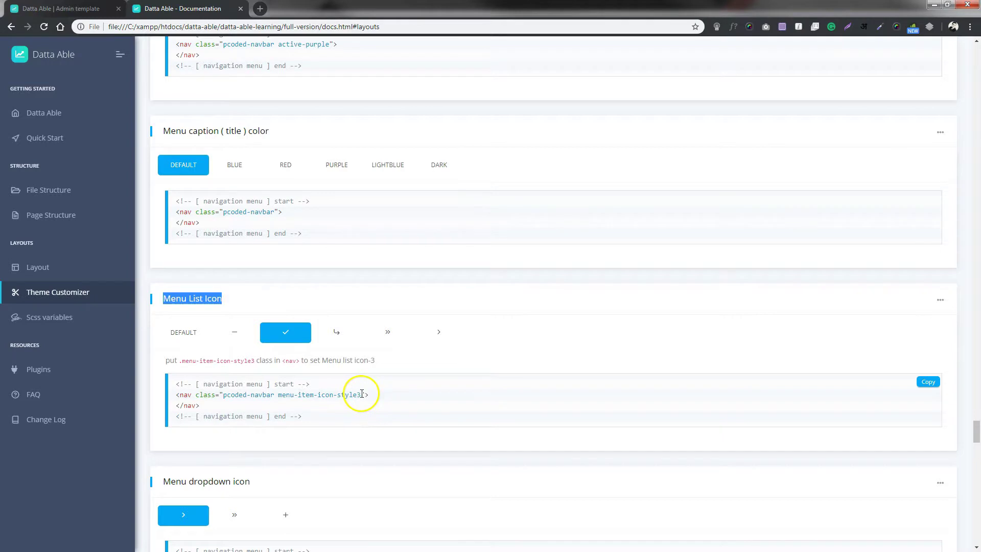
pyautogui.moveTo(362, 394); pyautogui.dragTo(324, 398)
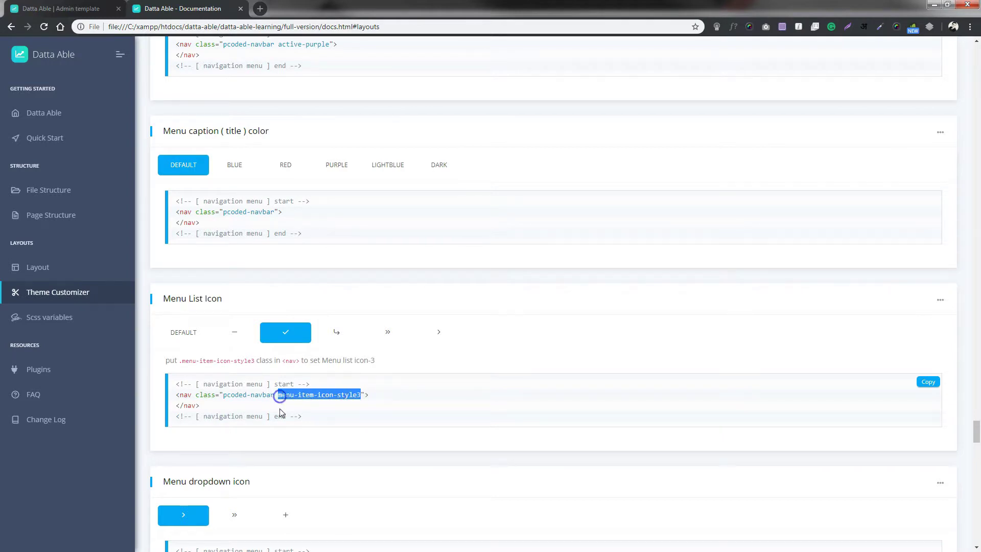
# Switch to Notepad++, add menu-item-icon-style3 to the nav tag, save, and preview the Menu levels submenu on the browser's sample page
pyautogui.hotkey('alt', 'Tab')
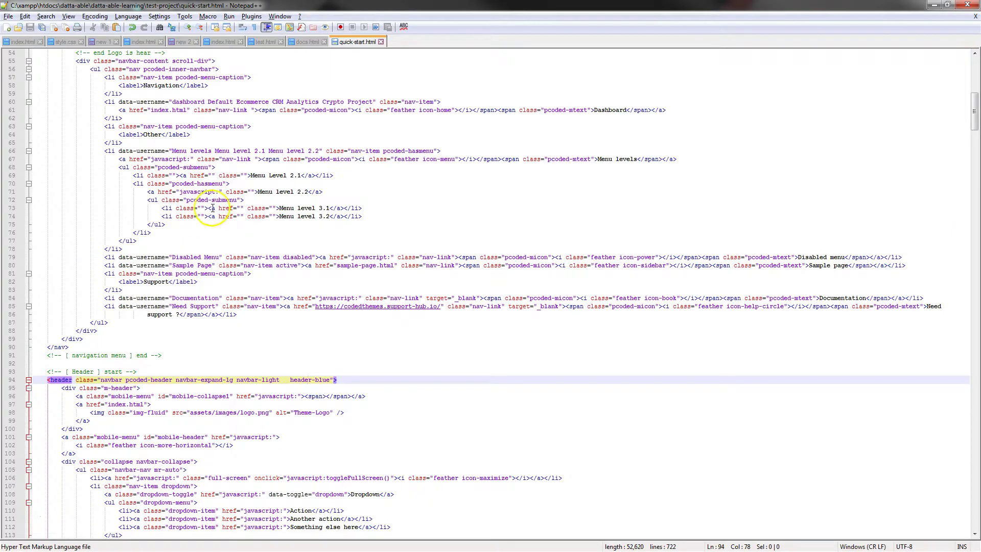
pyautogui.scroll(11, 176, 327)
pyautogui.click(280, 224)
pyautogui.hotkey('ctrl', 'v')
pyautogui.hotkey('ctrl', 's')
pyautogui.click(282, 290)
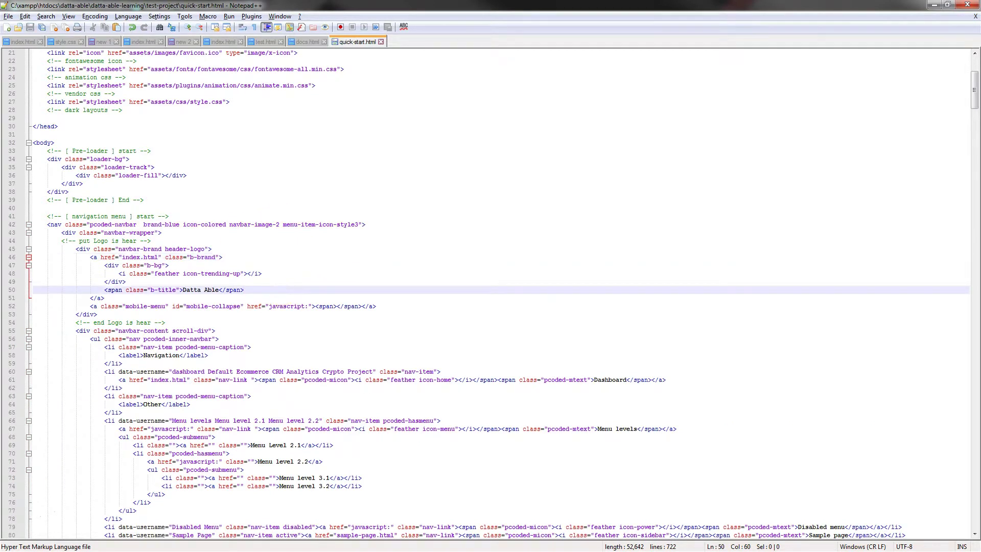
pyautogui.hotkey('alt', 'Tab')
pyautogui.click(64, 9)
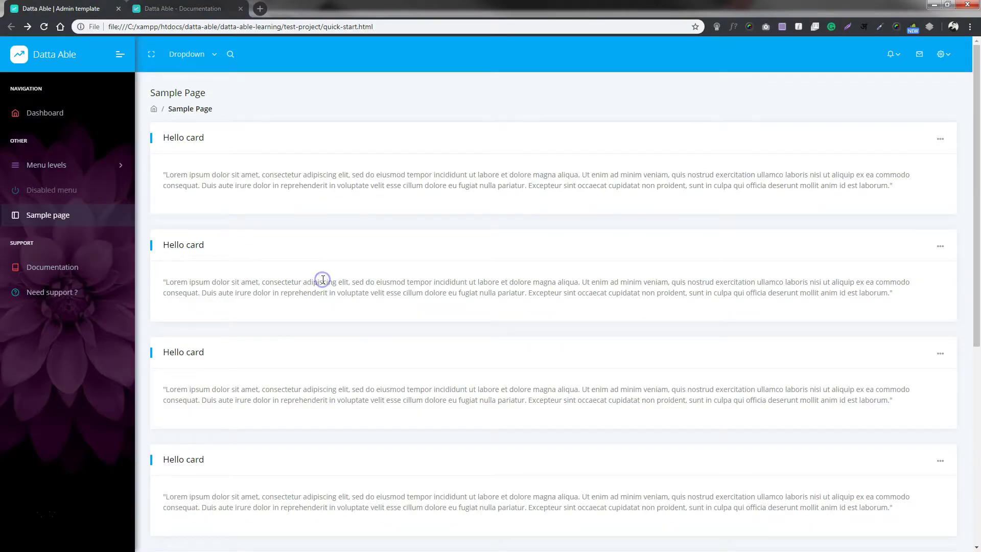
pyautogui.click(76, 168)
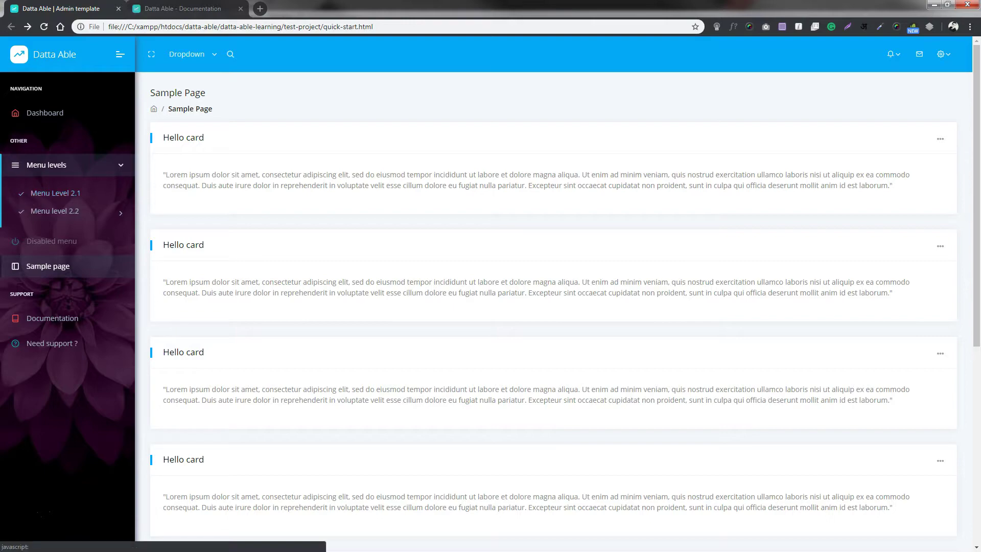
# Switch to Notepad++, change the nav tag's list icon class to menu-item-icon-style2, save and reload the sample page in the browser
pyautogui.hotkey('alt', 'Tab')
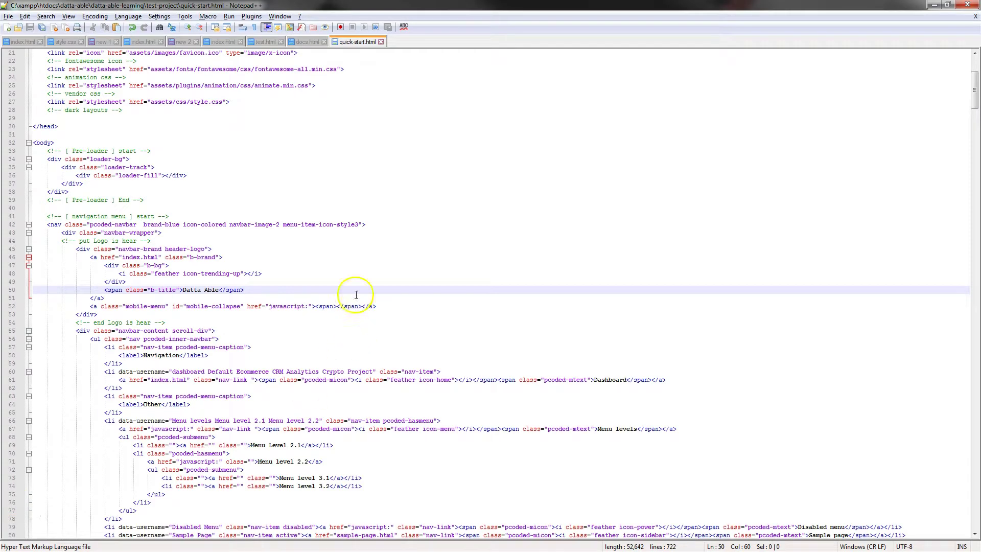
pyautogui.click(359, 224)
pyautogui.press('BackSpace')
pyautogui.write('0')
pyautogui.hotkey('ctrl', 's')
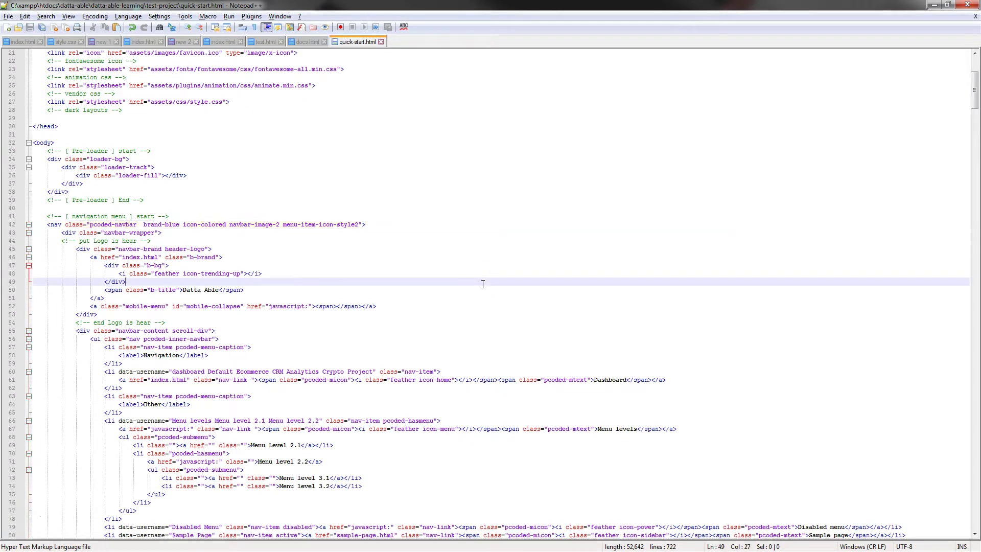
pyautogui.hotkey('alt', 'Tab')
pyautogui.press('F5')
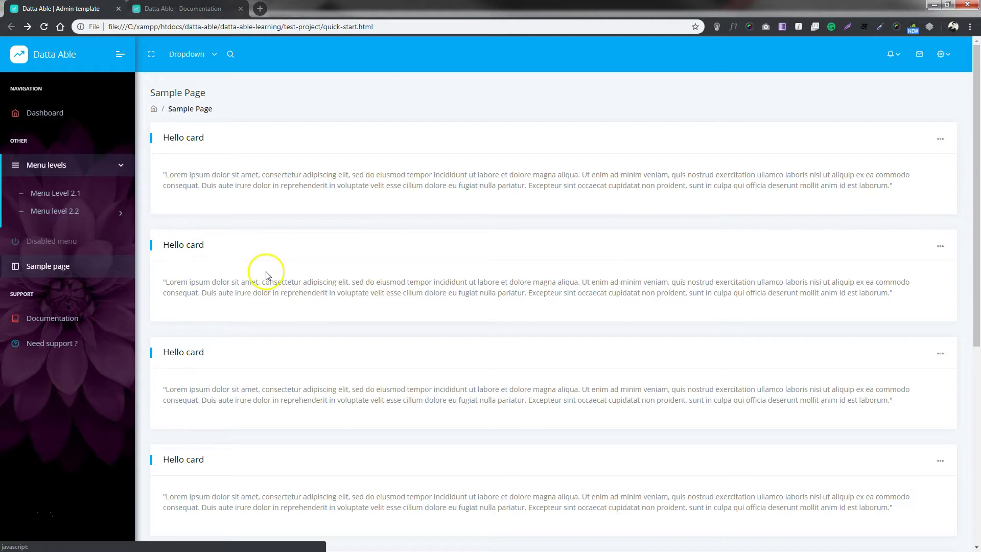
# In the documentation, show the double-arrow example under Menu dropdown icon and copy its drp-icon-style2 class
pyautogui.click(182, 9)
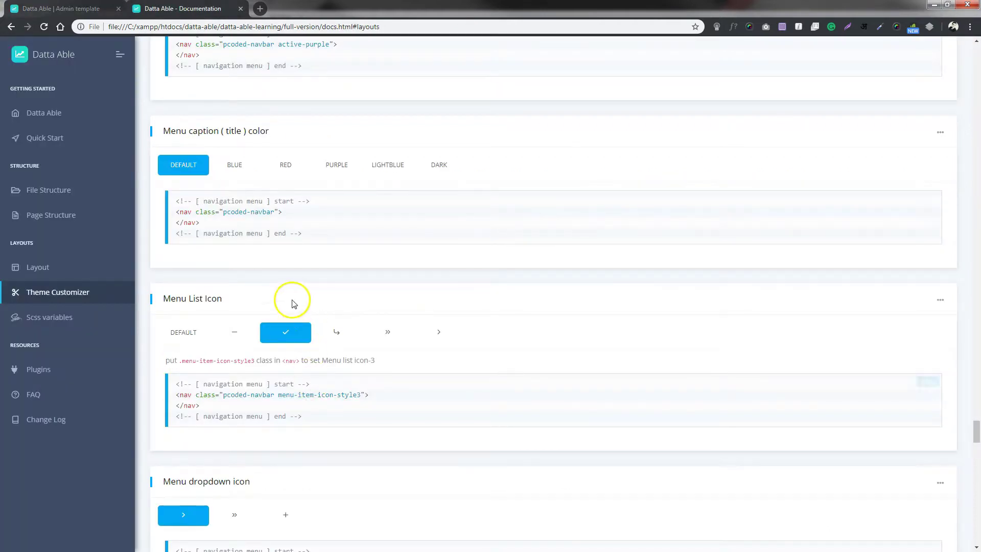
pyautogui.scroll(-1, 269, 309)
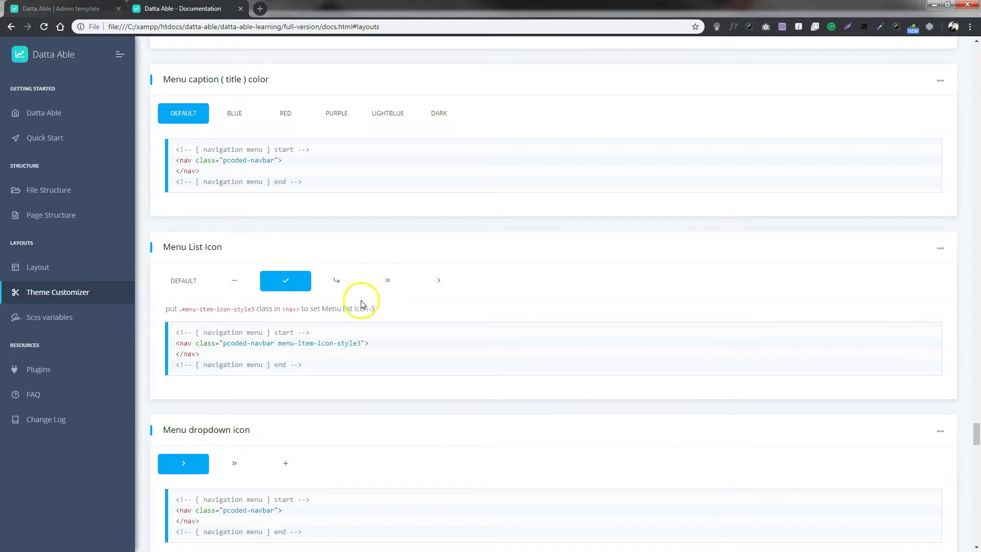
pyautogui.scroll(-3, 225, 317)
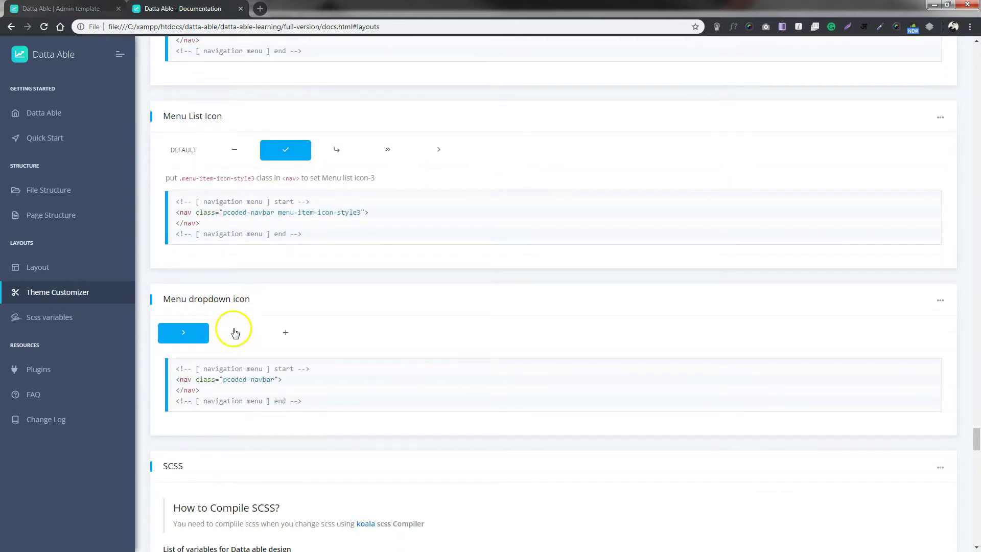
pyautogui.click(235, 333)
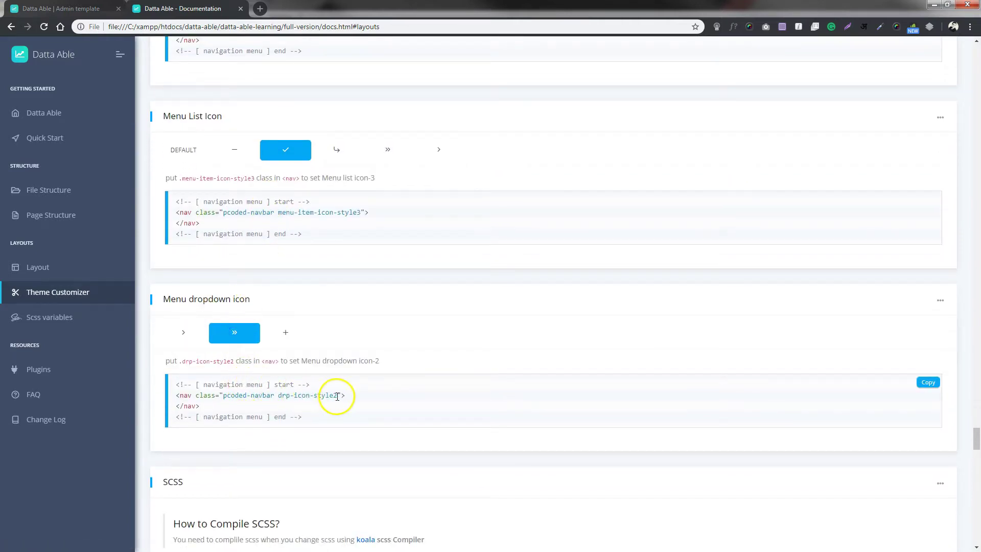
pyautogui.click(406, 406)
# Switch to Notepad++, add drp-icon-style2 to the nav tag, save and reload the sample page in the browser
pyautogui.hotkey('alt', 'Tab')
pyautogui.click(360, 225)
pyautogui.hotkey('ctrl', 'v')
pyautogui.click(390, 241)
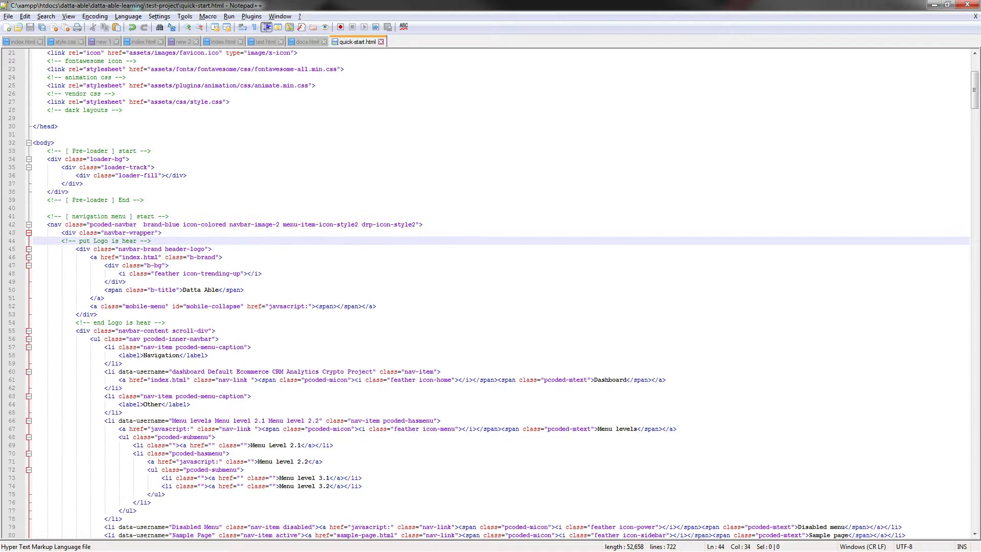
pyautogui.hotkey('alt', 'Tab')
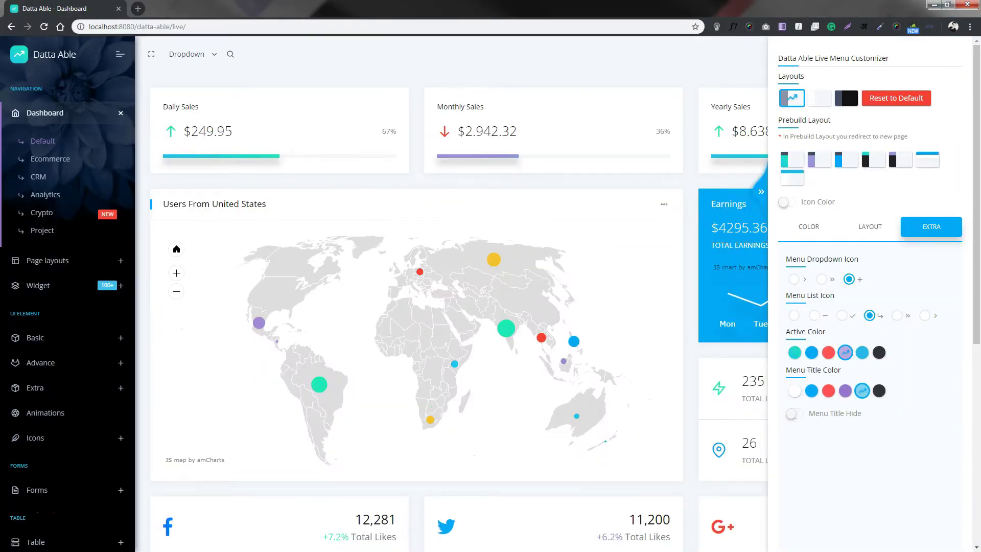
pyautogui.hotkey('alt', 'Tab')
pyautogui.click(56, 8)
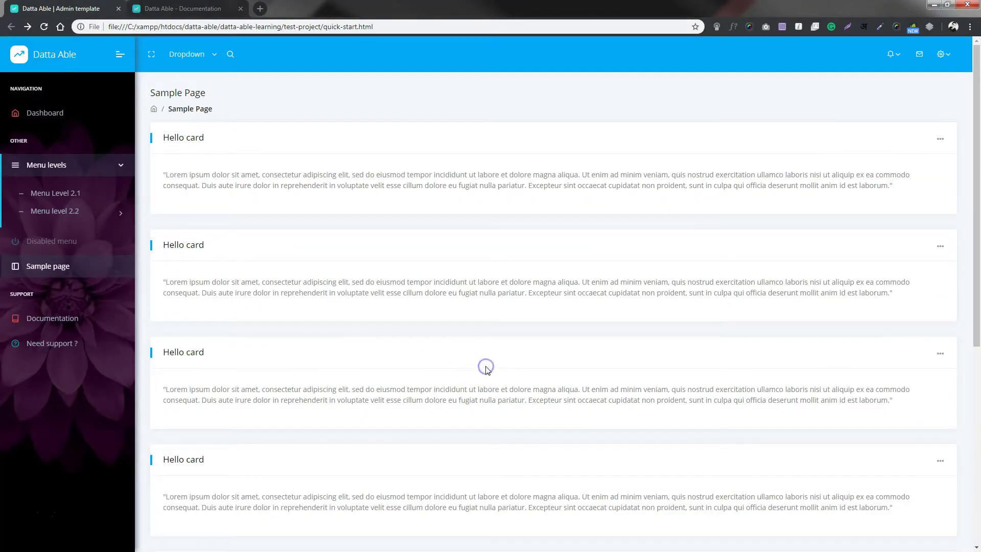
pyautogui.press('F5')
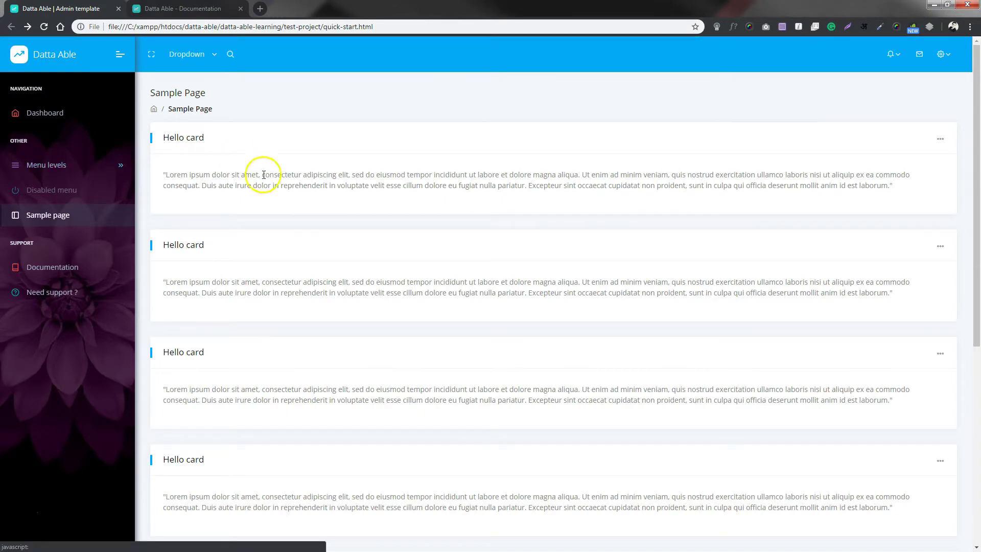
pyautogui.hotkey('alt', 'Tab')
pyautogui.hotkey('alt', 'Tab')
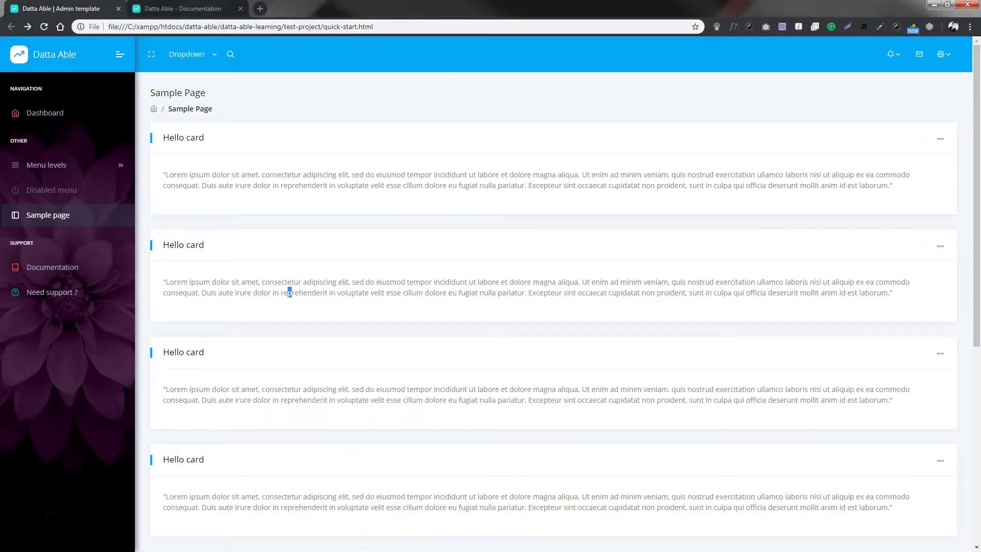
# In the documentation, show the Red example under Menu caption (title) color and copy its title-red class
pyautogui.hotkey('ctrl', 'Tab')
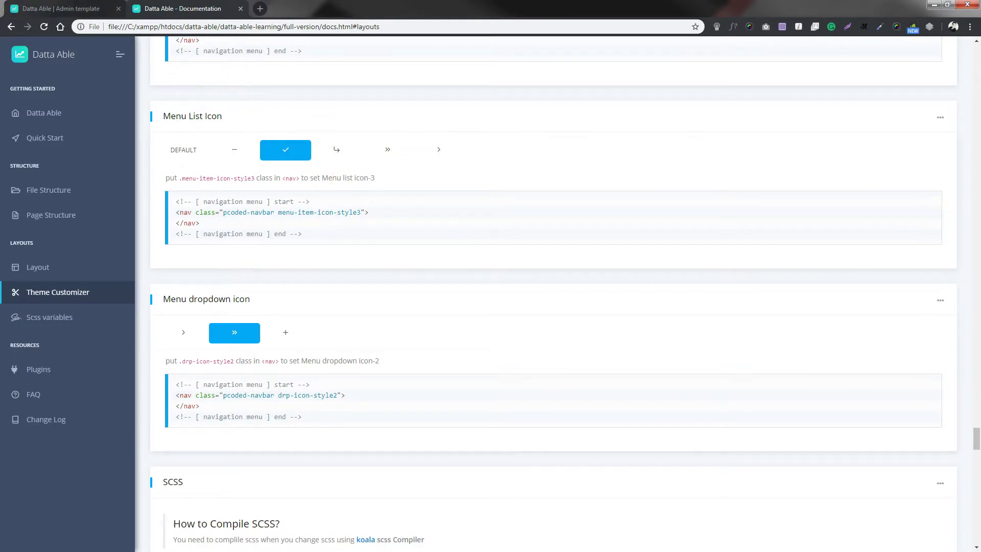
pyautogui.scroll(-2, 244, 366)
pyautogui.scroll(8, 244, 366)
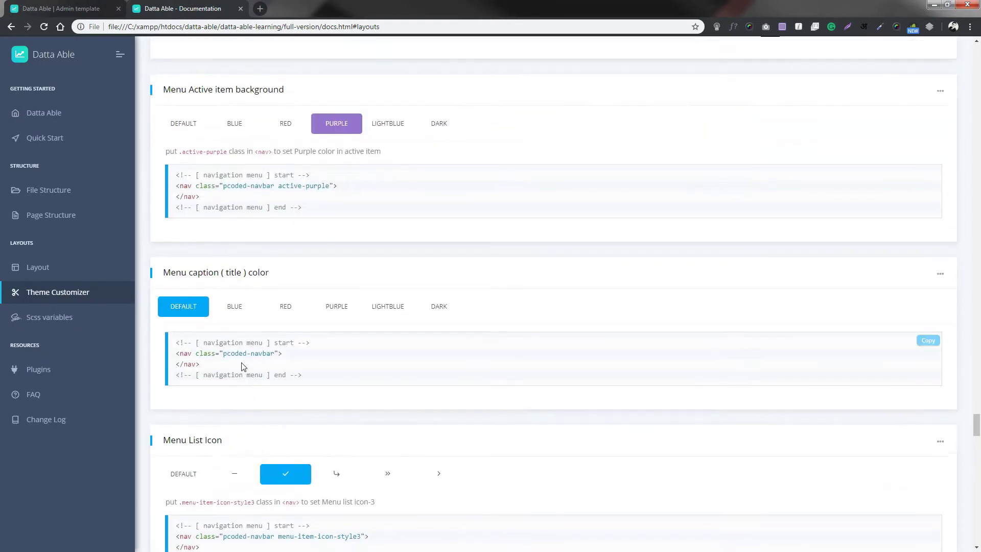
pyautogui.moveTo(185, 276); pyautogui.dragTo(287, 285)
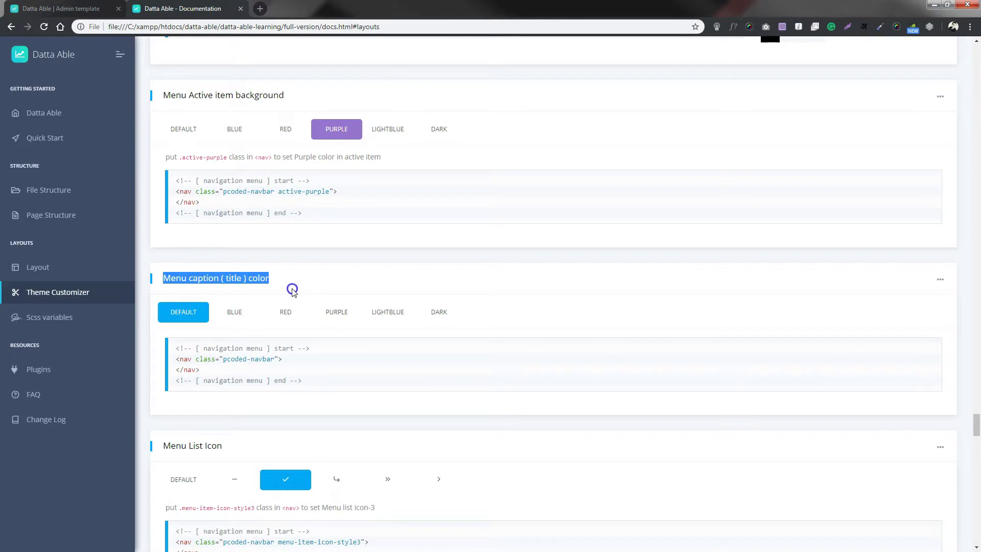
pyautogui.click(285, 312)
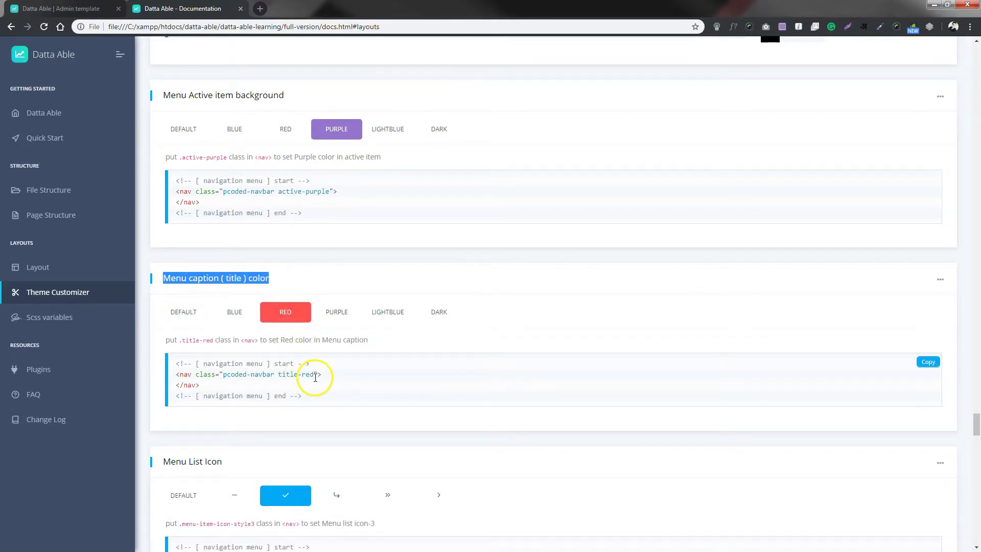
pyautogui.moveTo(314, 374); pyautogui.dragTo(284, 375)
# Switch to Notepad++, add title-red to the nav tag, save and check the menu captions on the sample page in the browser
pyautogui.hotkey('alt', 'Tab')
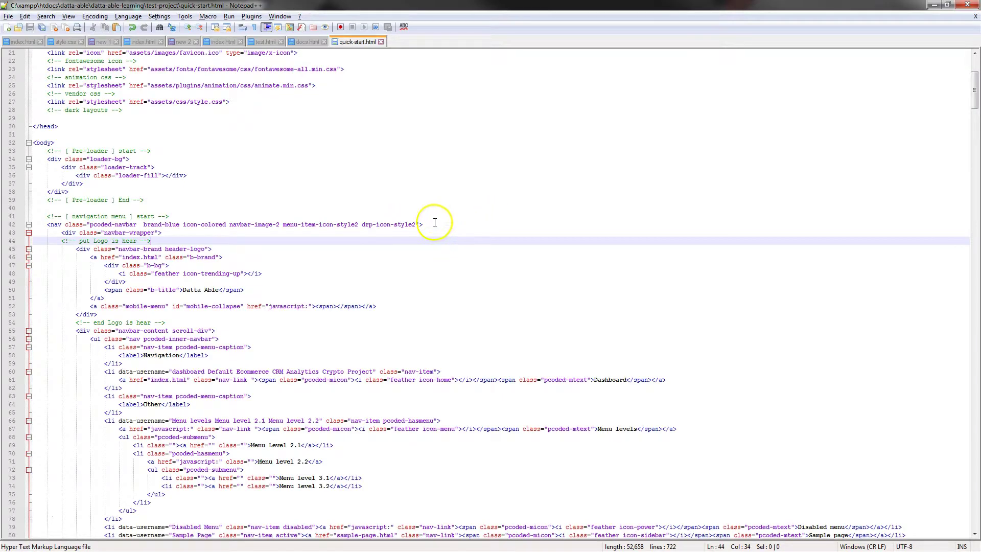
pyautogui.click(416, 224)
pyautogui.hotkey('ctrl', 's')
pyautogui.moveTo(475, 225); pyautogui.dragTo(443, 228)
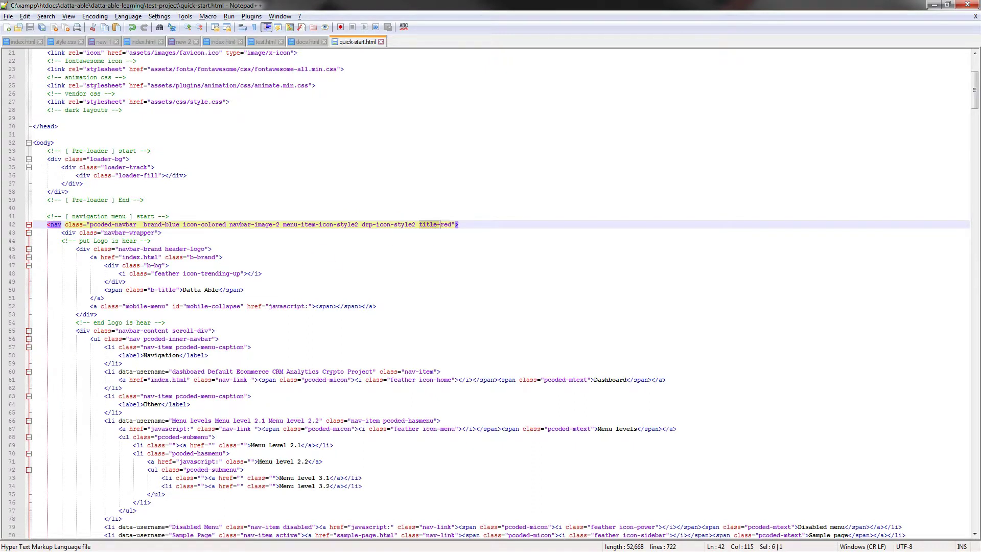
pyautogui.hotkey('alt', 'Tab')
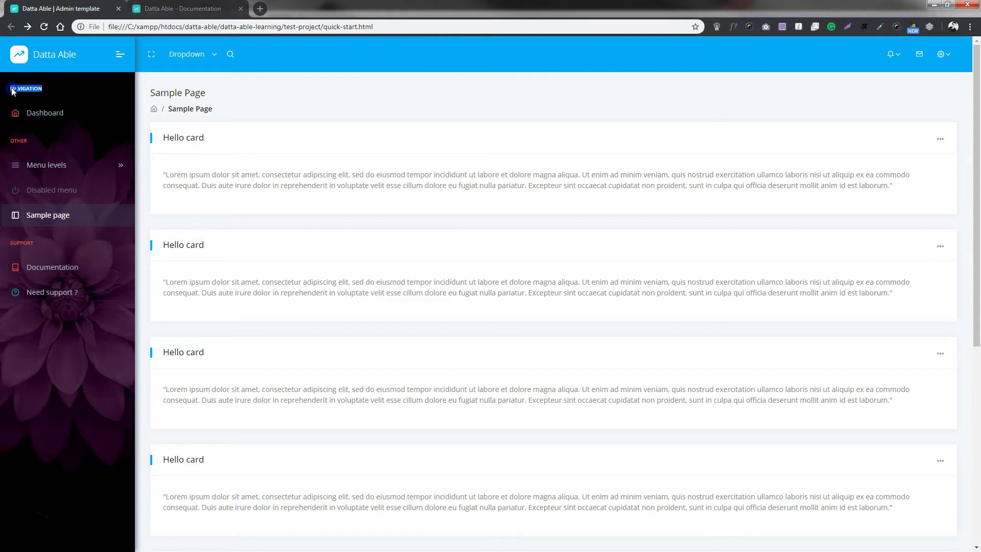
pyautogui.moveTo(35, 145); pyautogui.dragTo(14, 143)
# In the documentation, show the Red example under Menu Active item background and copy its active-red class
pyautogui.click(174, 9)
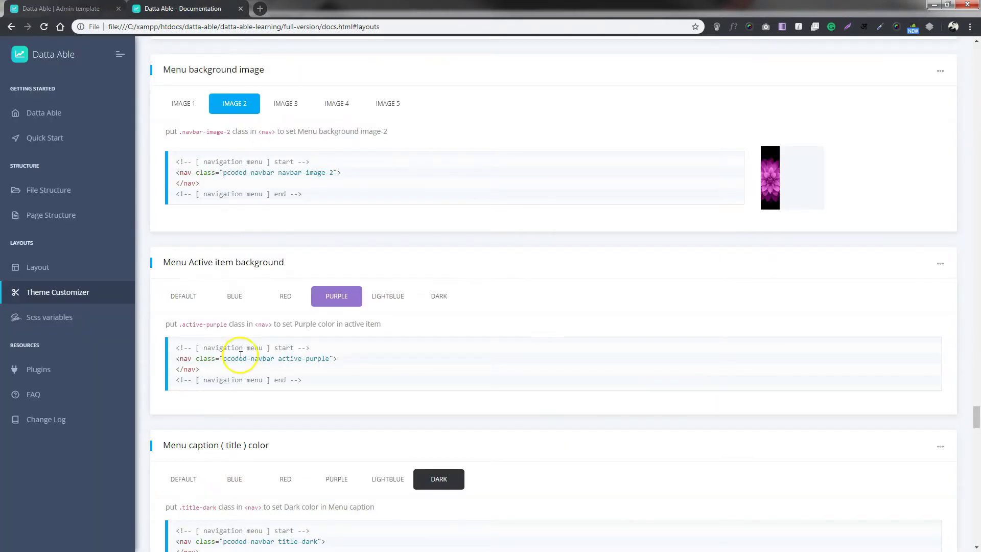
pyautogui.scroll(-2, 241, 355)
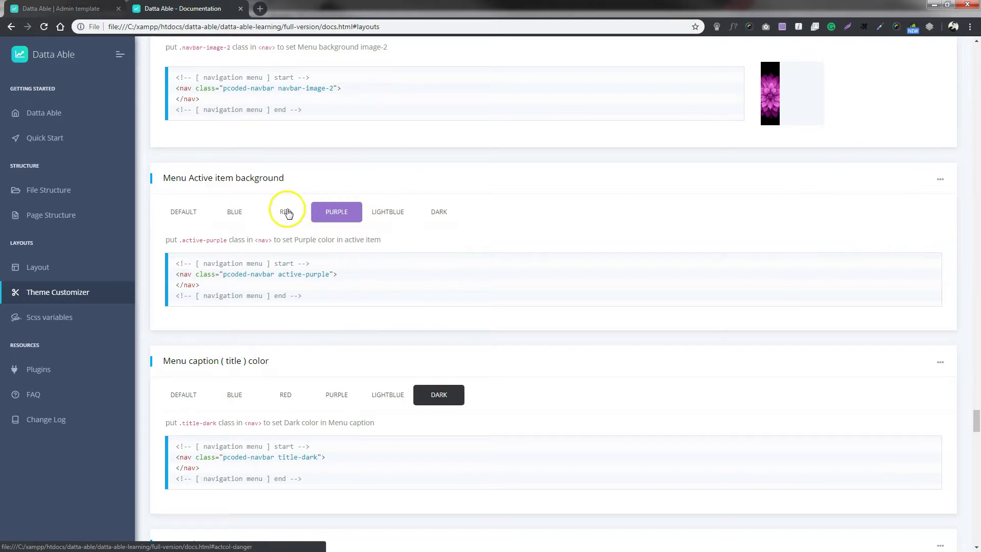
pyautogui.click(239, 212)
pyautogui.click(288, 213)
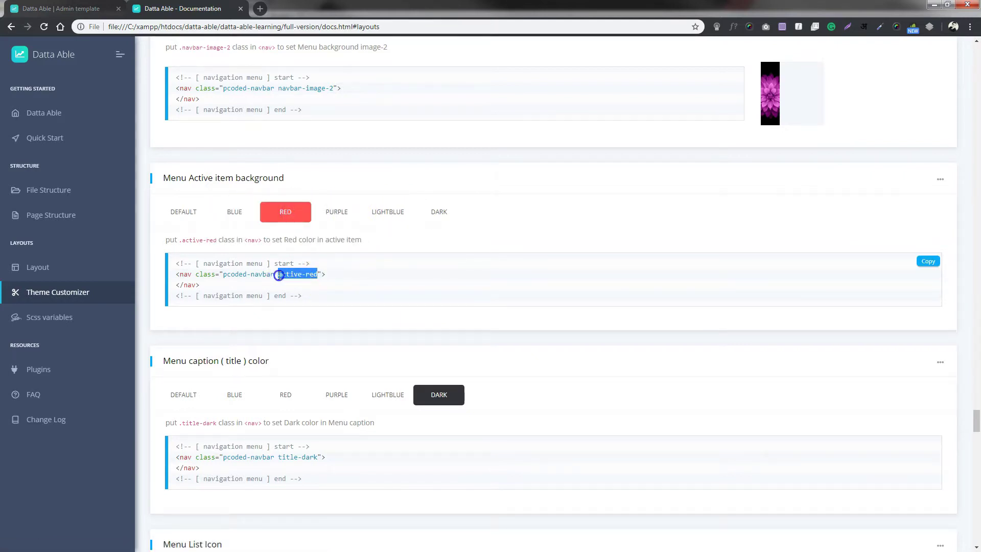
pyautogui.click(307, 295)
# Switch to Notepad++, add active-red to the nav tag, save and preview the sample page in the browser
pyautogui.hotkey('alt', 'Tab')
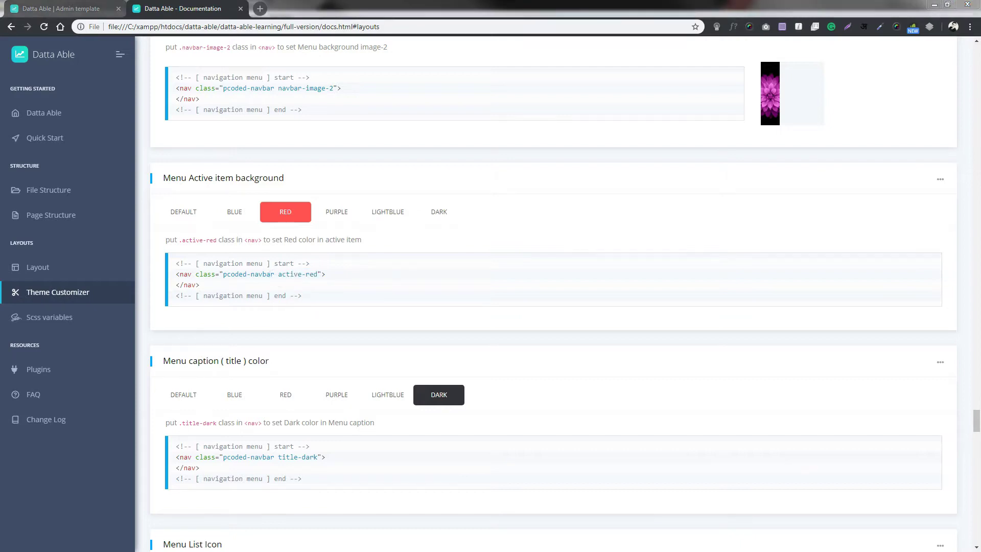
pyautogui.click(451, 225)
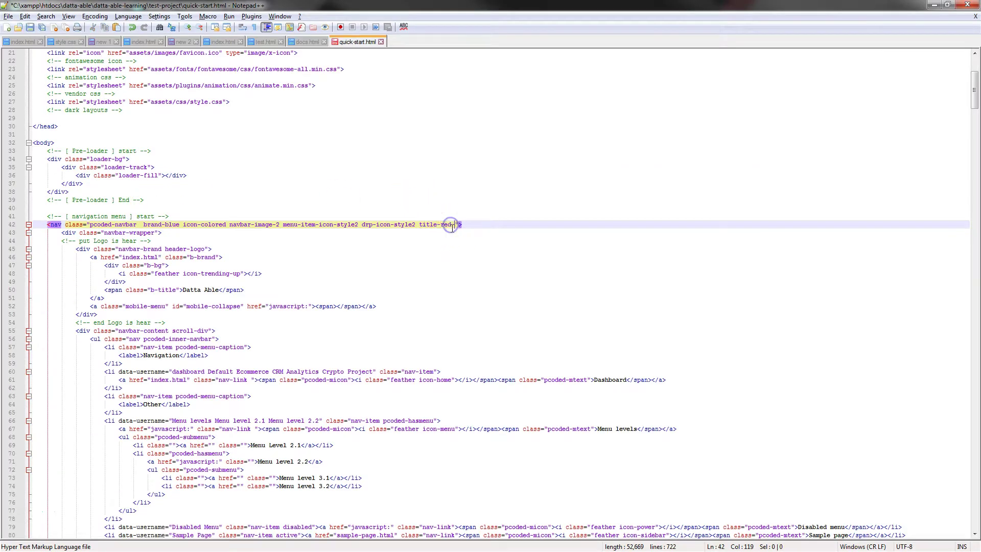
pyautogui.hotkey('ctrl', 's')
pyautogui.click(463, 238)
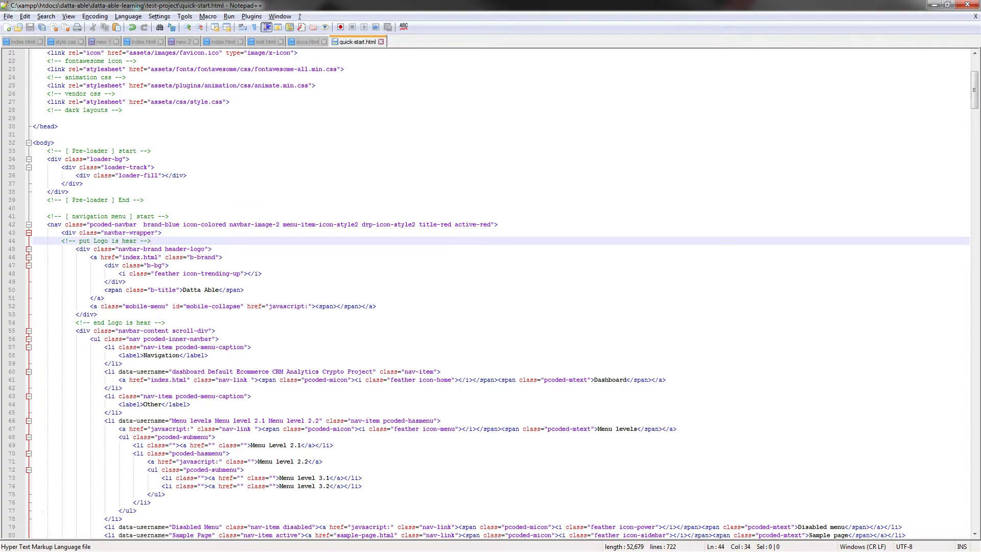
pyautogui.hotkey('alt', 'Tab')
pyautogui.click(77, 7)
pyautogui.click(156, 204)
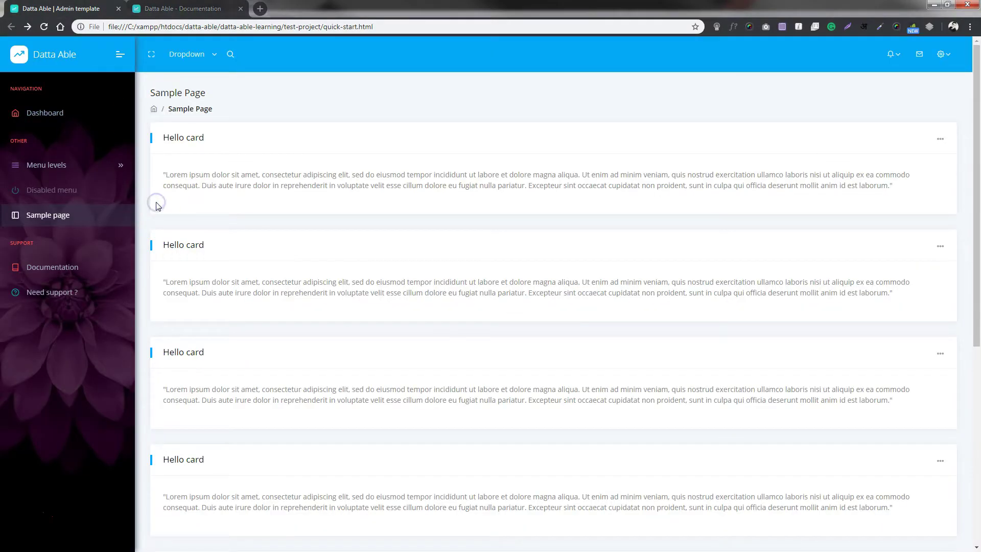
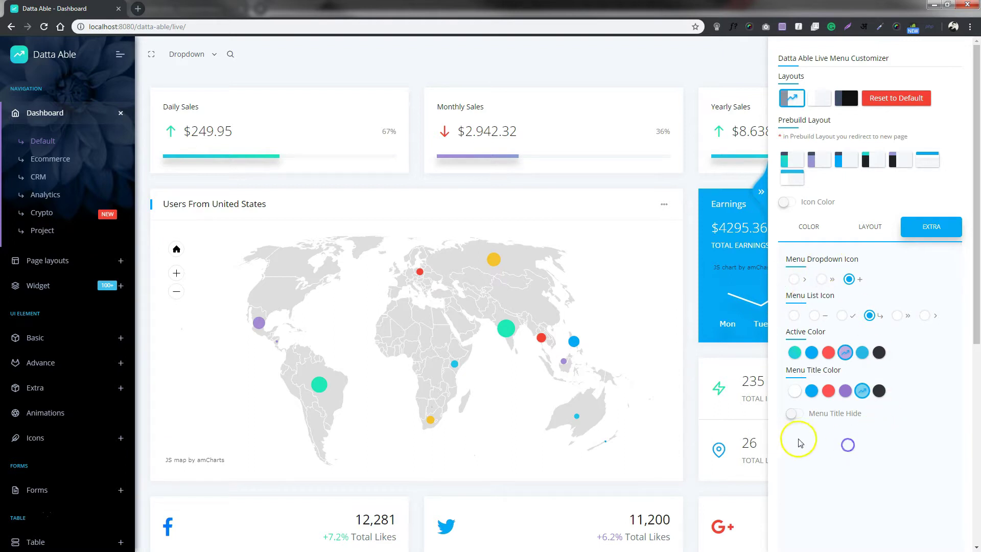
# Turn on Menu Title Hide in the live customizer, and examine the Navigation caption label of quick-start.html in Notepad++
pyautogui.click(793, 414)
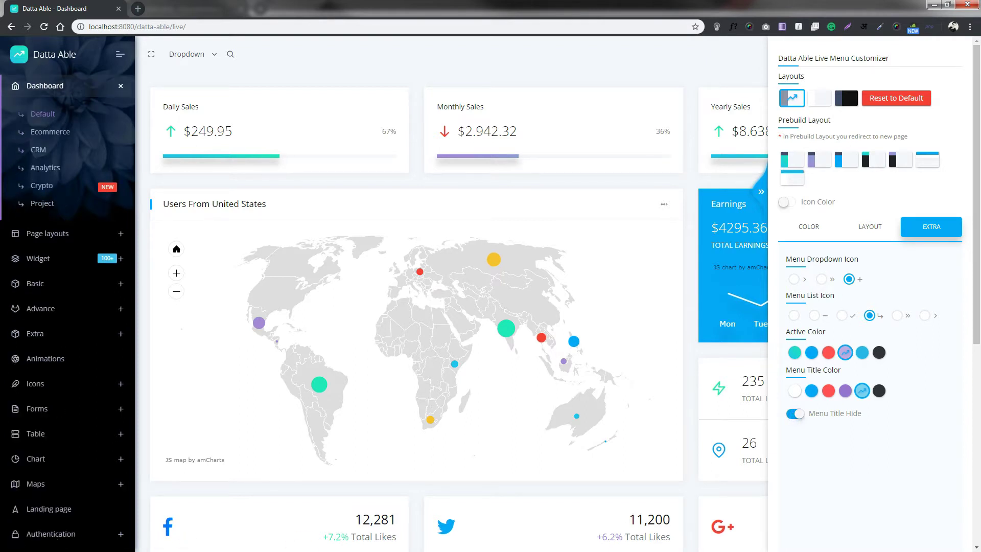
pyautogui.hotkey('alt', 'Tab')
pyautogui.click(236, 329)
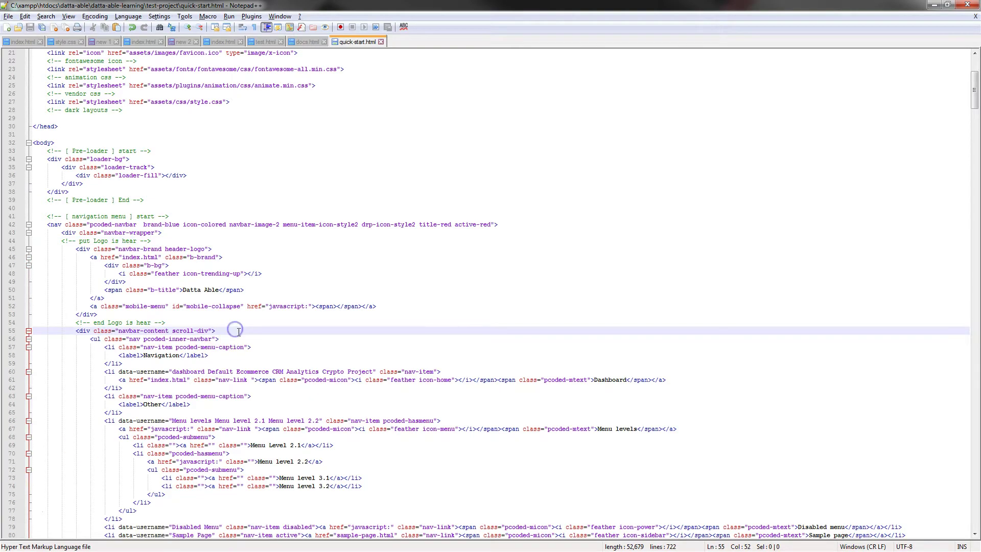
pyautogui.scroll(-1, 235, 329)
pyautogui.moveTo(209, 331); pyautogui.dragTo(119, 331)
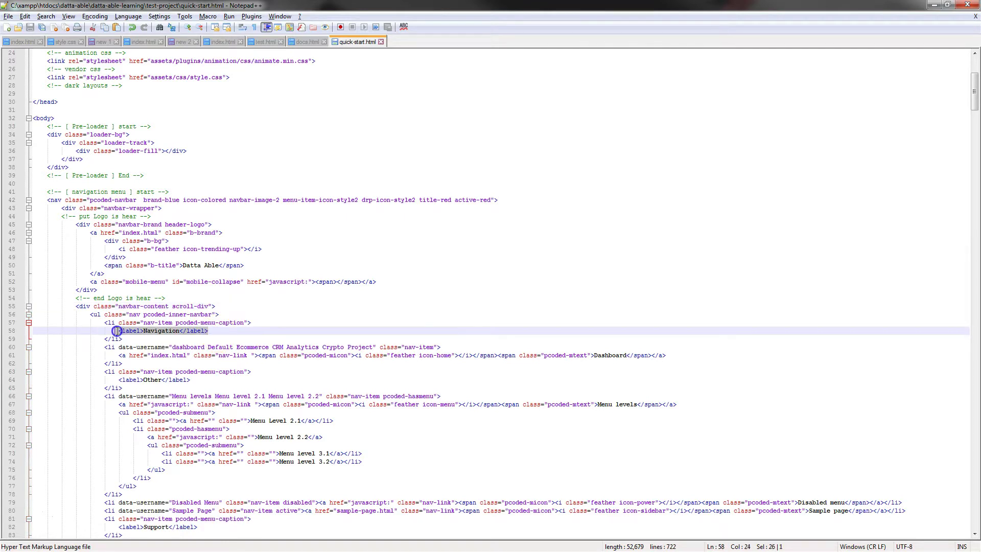
pyautogui.scroll(-4, 332, 370)
pyautogui.click(389, 298)
pyautogui.scroll(7, 419, 301)
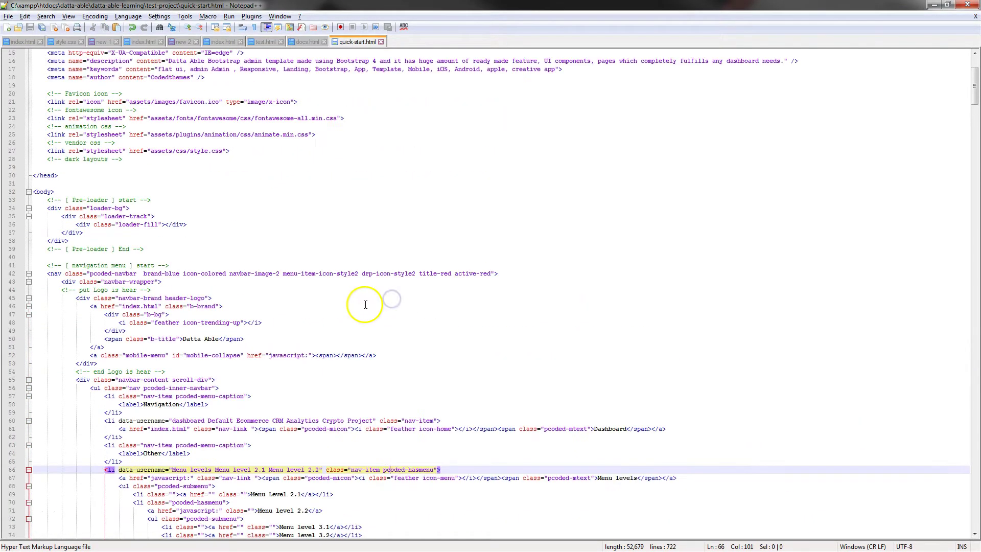
# Add the caption-hide class to the nav tag after active-red, save, and preview the sample page in the browser
pyautogui.click(492, 274)
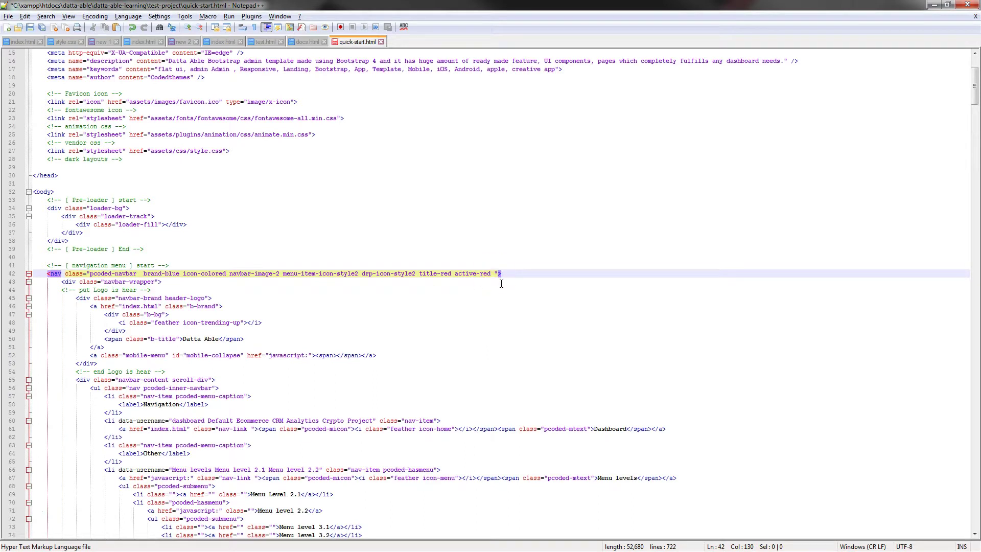
pyautogui.write('capt')
pyautogui.write('ion-hui')
pyautogui.write('ide')
pyautogui.hotkey('ctrl', 's')
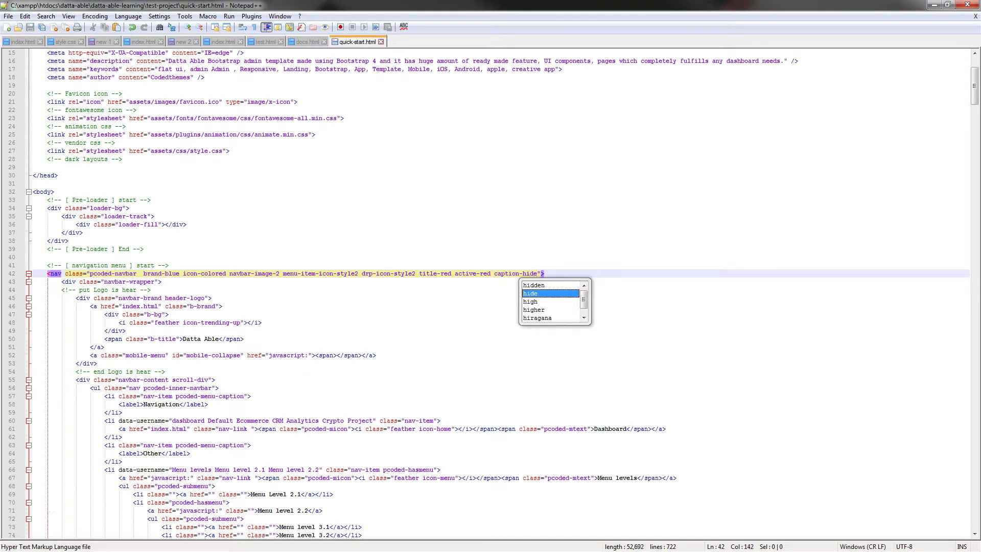
pyautogui.hotkey('alt', 'Tab')
pyautogui.press('F5')
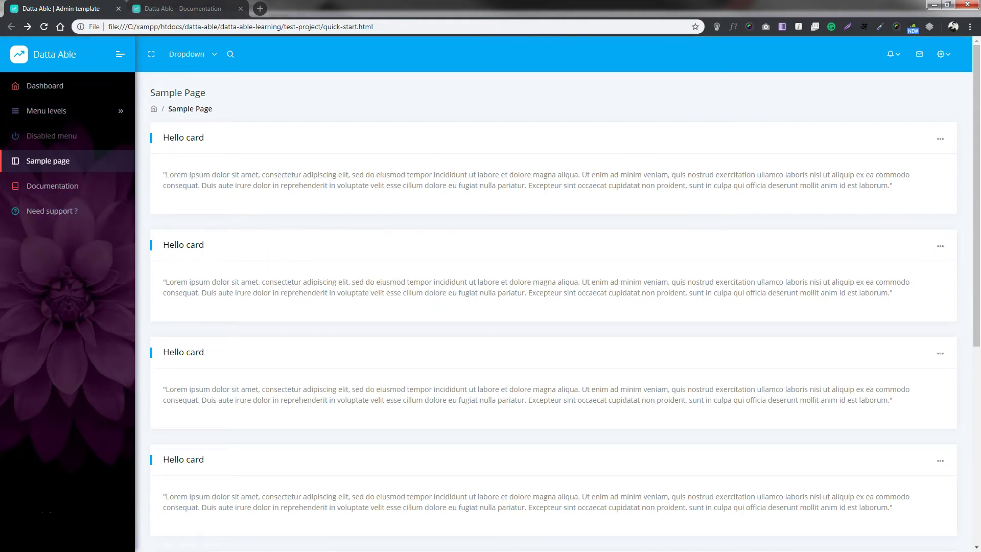
# Switch to Notepad++, undo the addition of caption-hide to the nav tag and save quick-start.html
pyautogui.hotkey('alt', 'Tab')
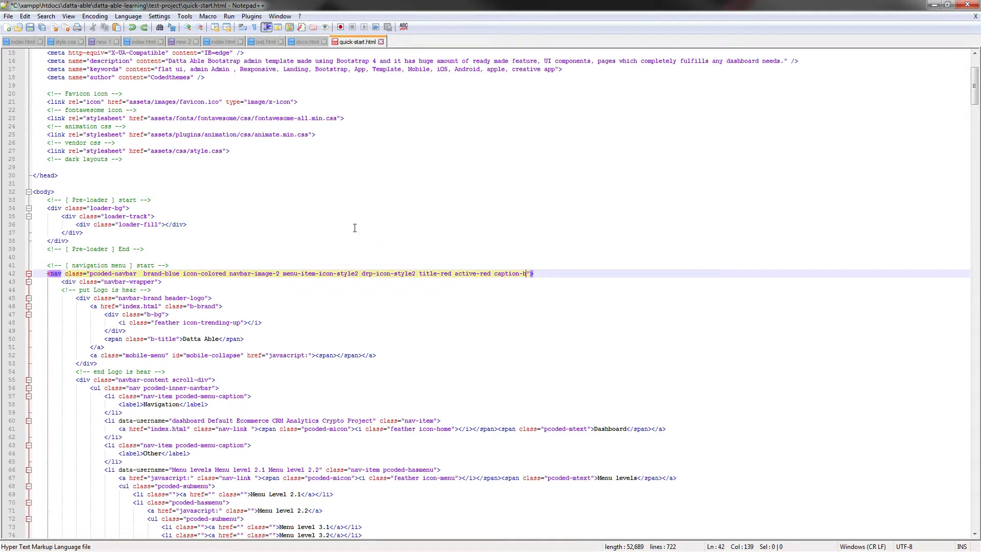
pyautogui.hotkey('ctrl', 'z')
pyautogui.hotkey('ctrl', 's')
pyautogui.click(354, 282)
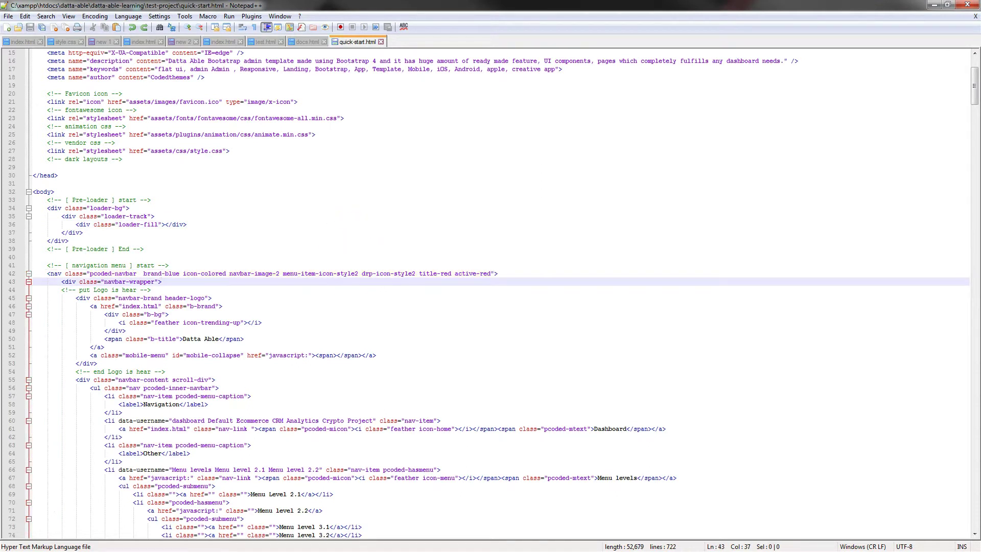